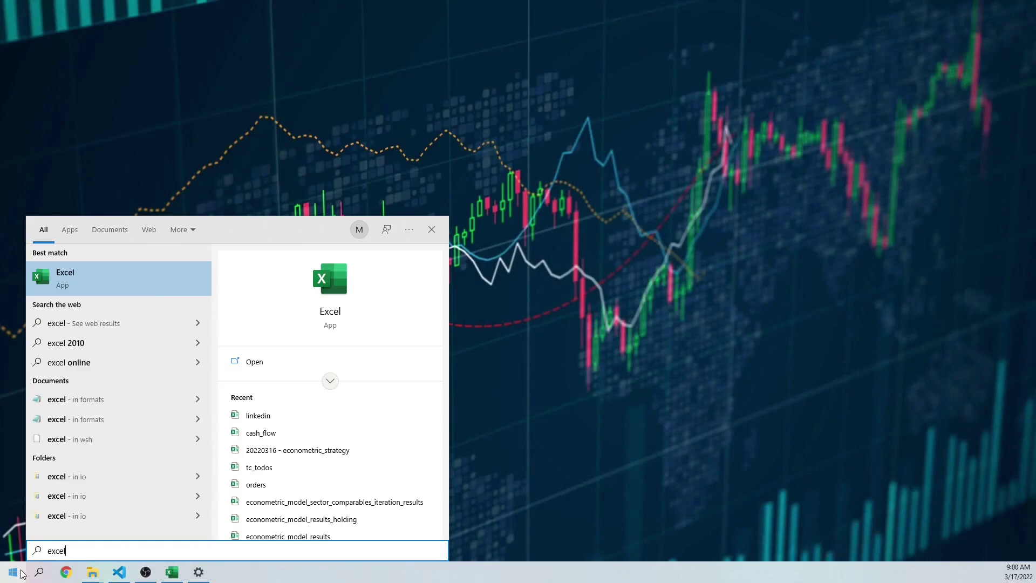
Step: Start a blank Excel workbook and enter the header 'Company Name' in B2
left_click(13, 573)
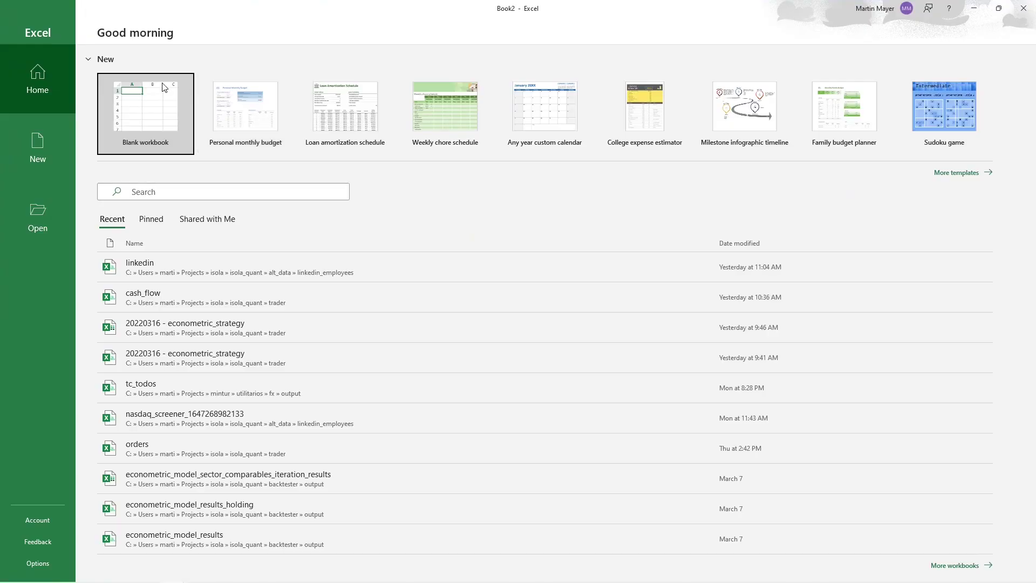
left_click(132, 113)
left_click(62, 158)
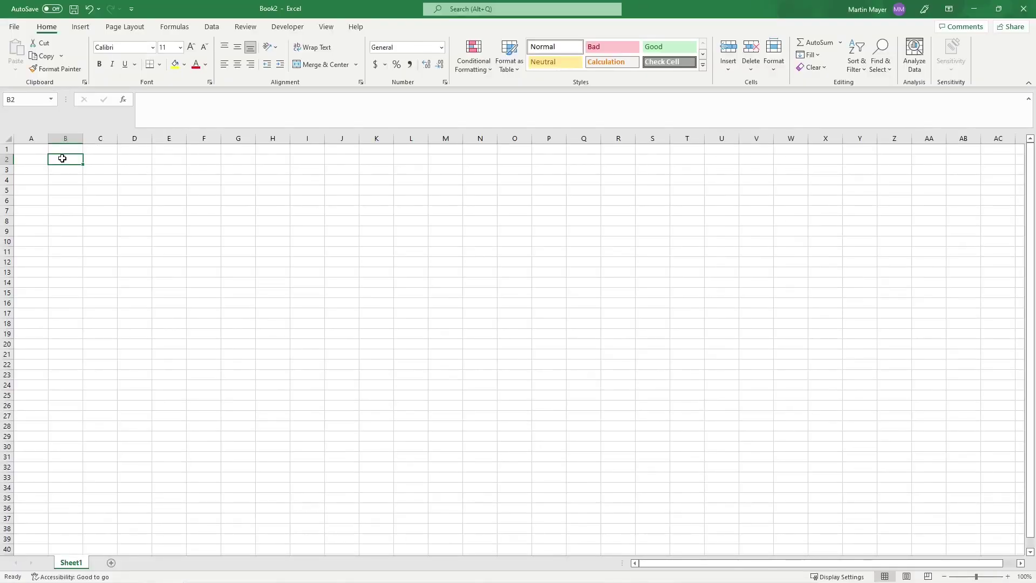
type("Company Name")
key("Return")
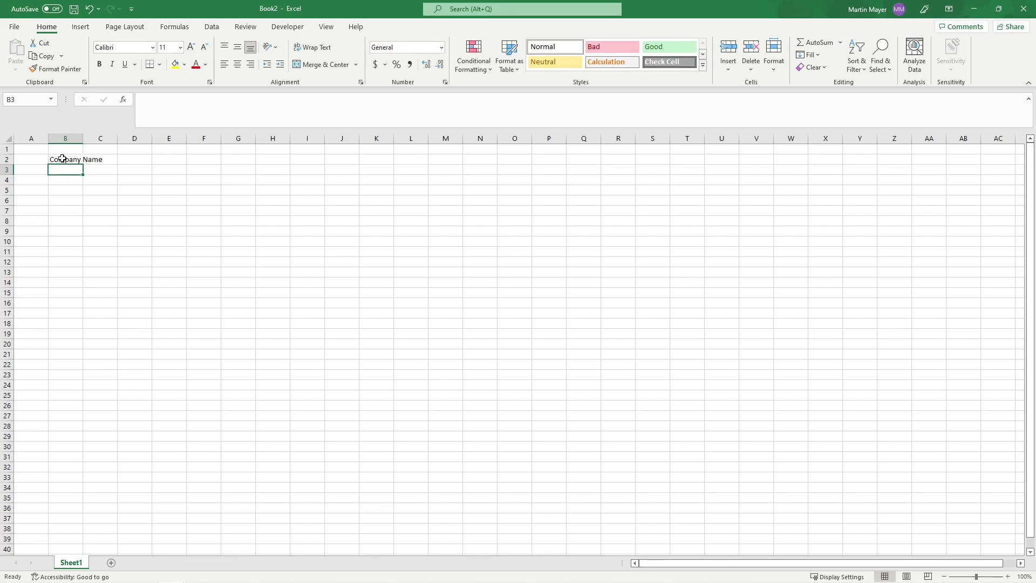
type("MSFT")
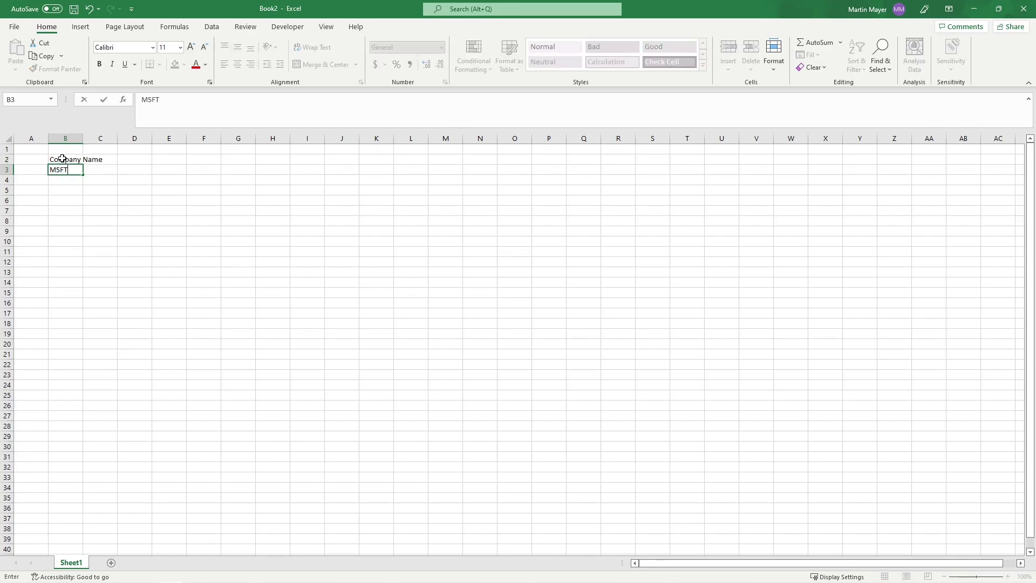
Step: List the tickers MSFT, AAPL, TSLA, AMZN, GOOG, WMT, COST, F and FB below the header
key("Return")
type("AAPL")
key("Return")
type("TSLA")
key("Return")
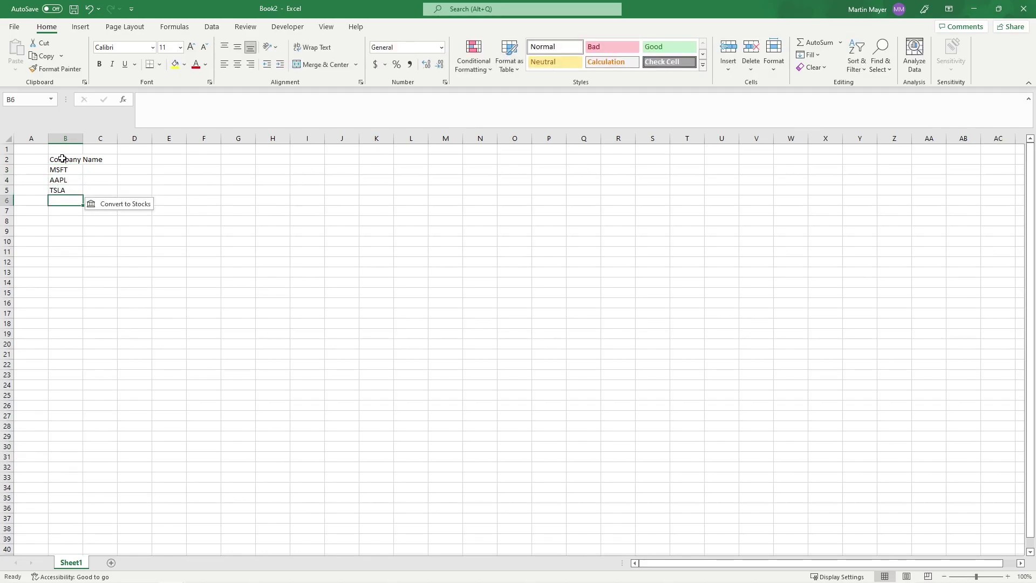
type("AMZN")
key("Return")
type("GOOG")
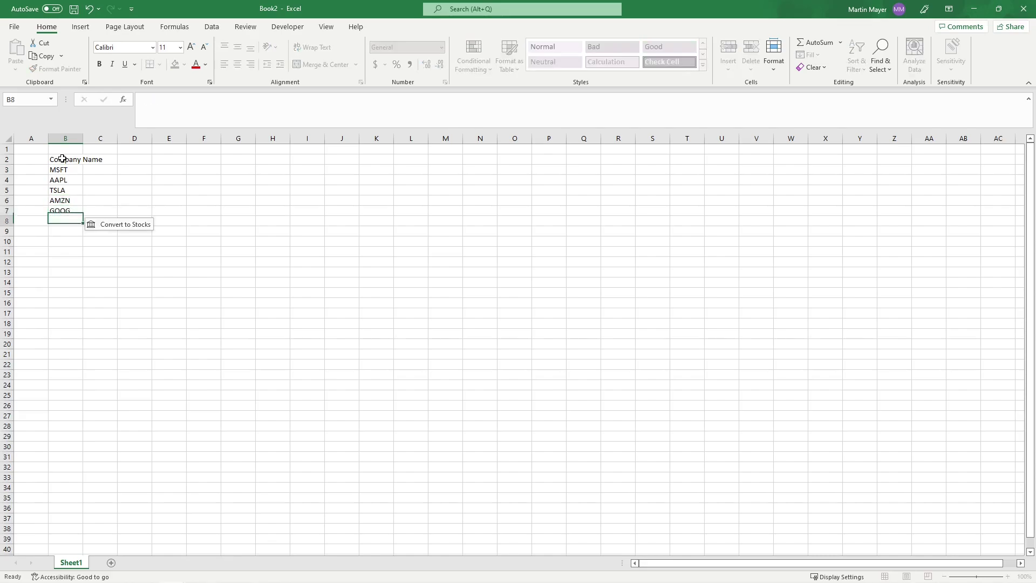
key("Return")
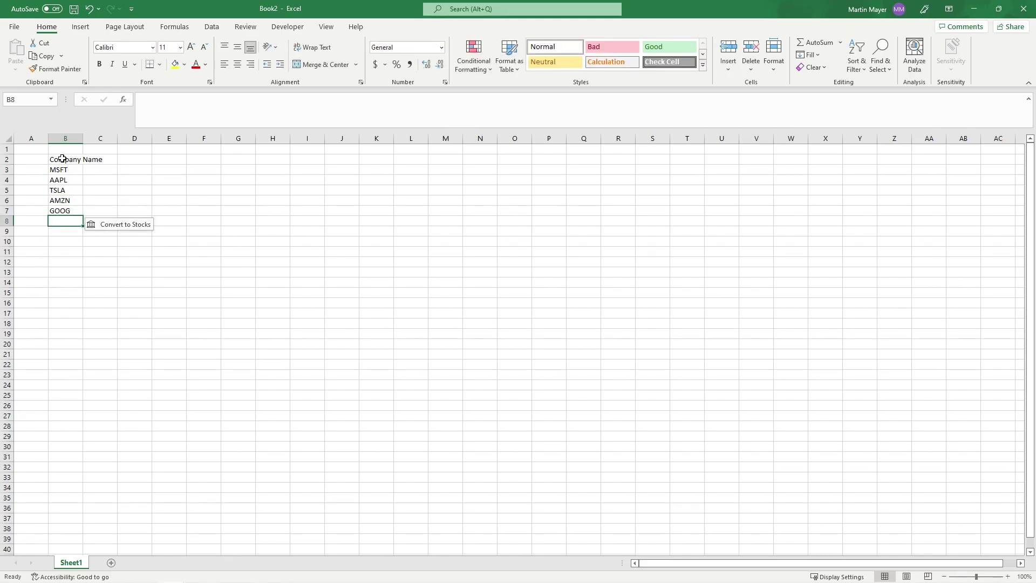
type("WMT")
key("Return")
type("COST")
key("Return")
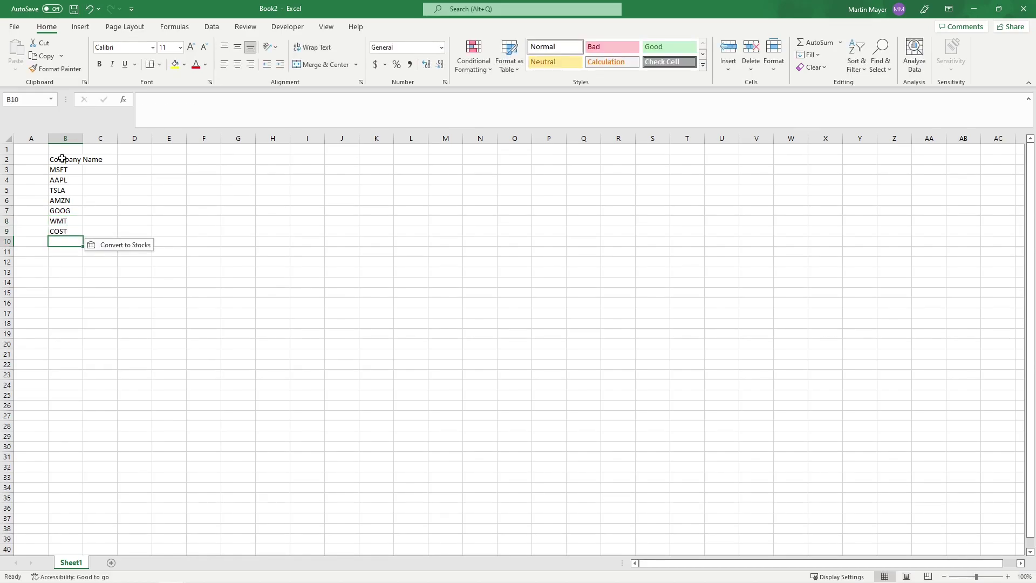
type("F")
key("Return")
type("FB")
key("Return")
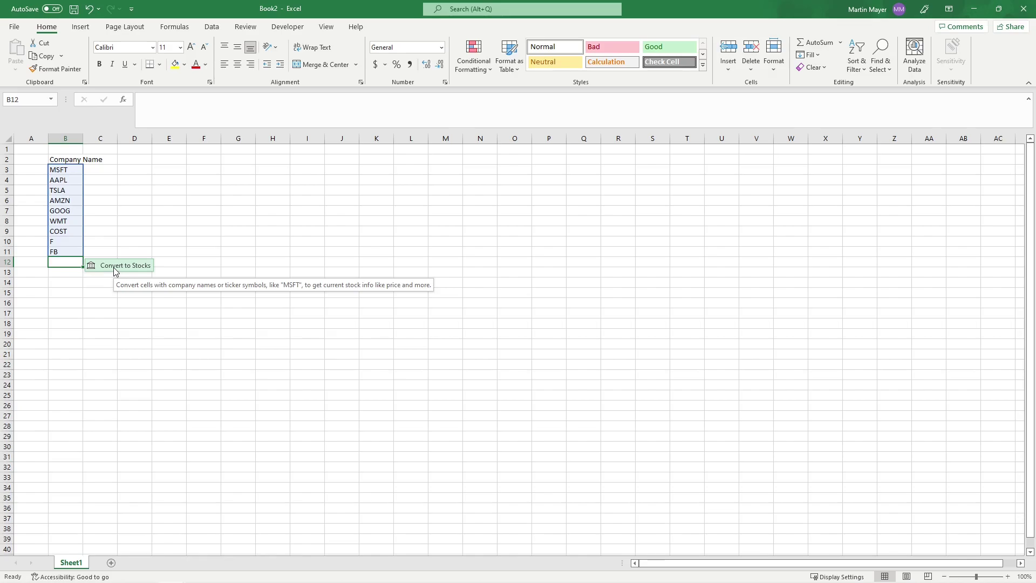
Step: Convert the tickers to Stocks data and format B2:B11 as a table with headers
left_click(115, 271)
left_click(59, 173)
left_click_drag(58, 175, 59, 267)
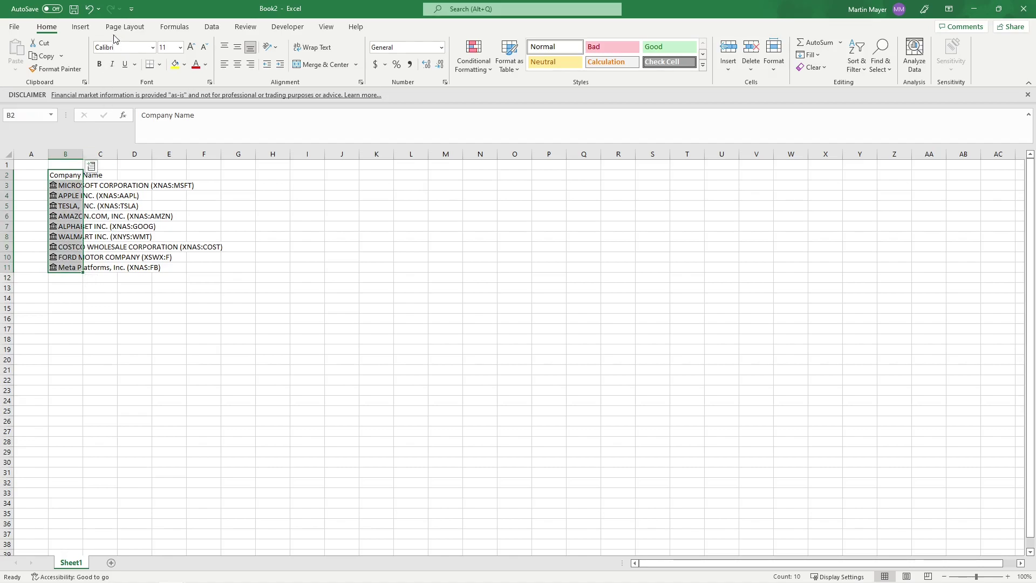
left_click(81, 27)
left_click(94, 53)
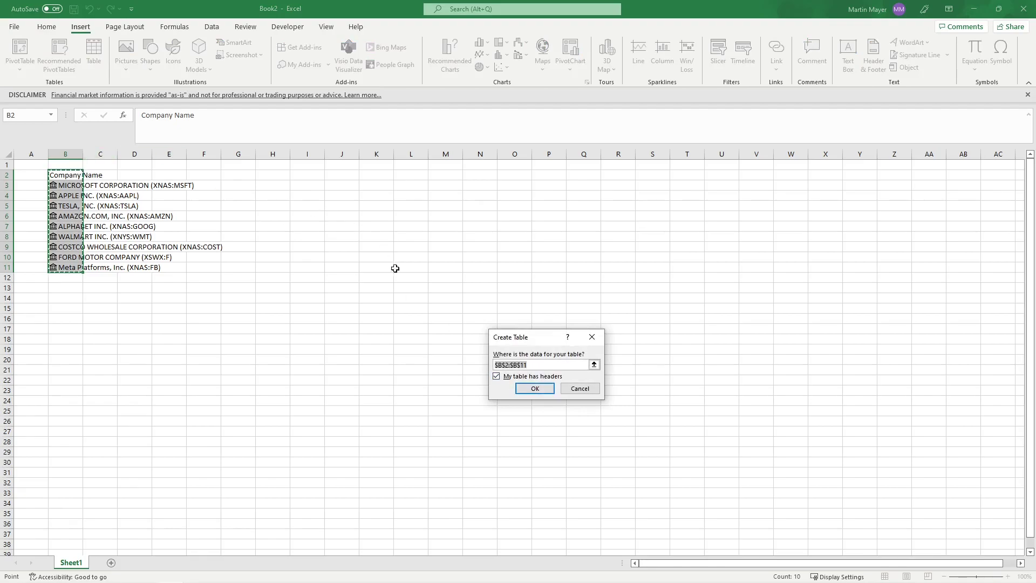
left_click(530, 390)
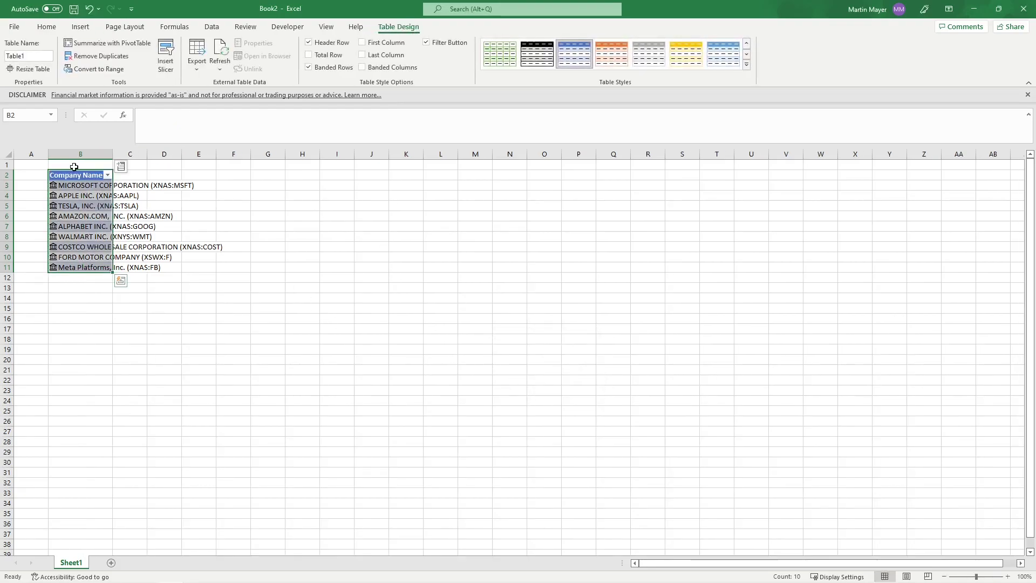
Step: Rename the new table to stock_data
left_click(27, 56)
type("stock_data")
key("Return")
left_click(75, 177)
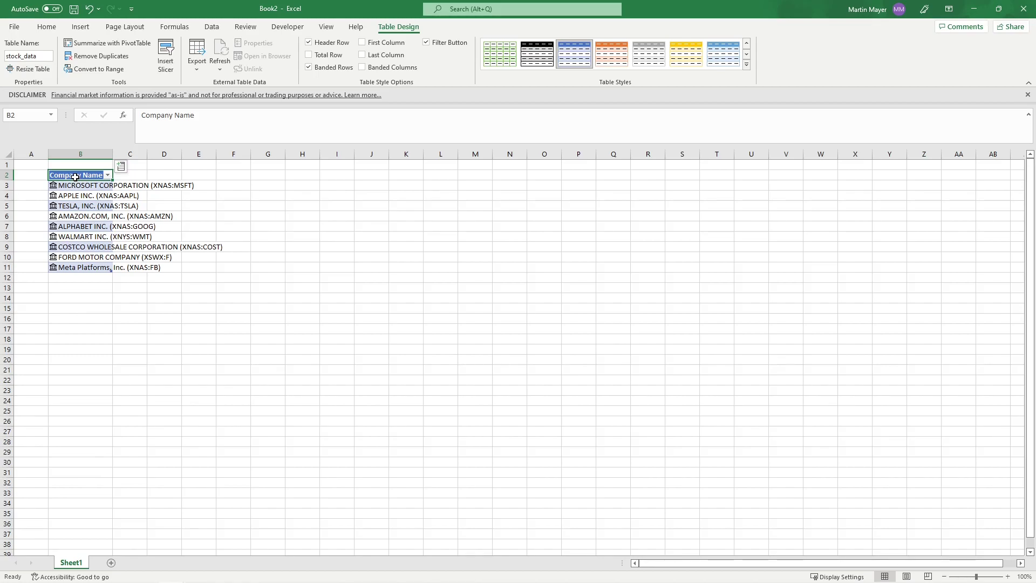
Step: Add Price (autofitted), 52 week low and 52 week high columns to stock_data
left_click(120, 165)
scroll(158, 325, "down", 2)
scroll(159, 335, "down", 2)
scroll(162, 397, "down", 1)
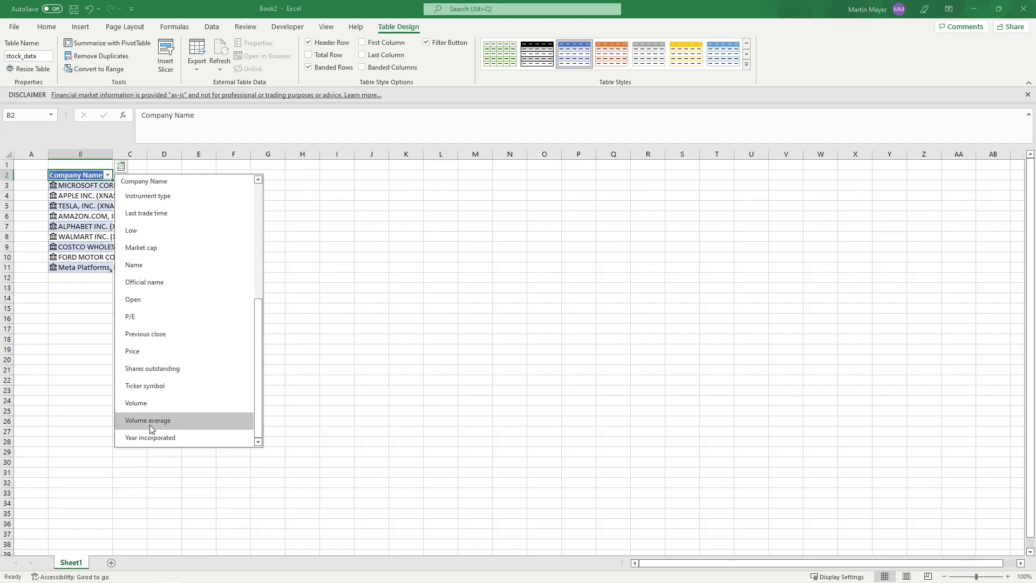
left_click(138, 353)
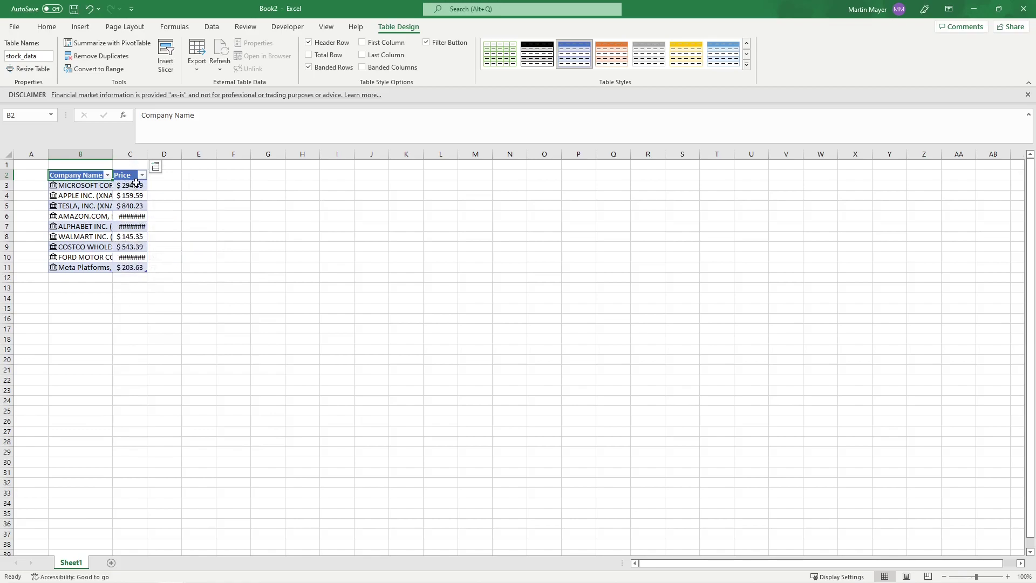
double_click(145, 156)
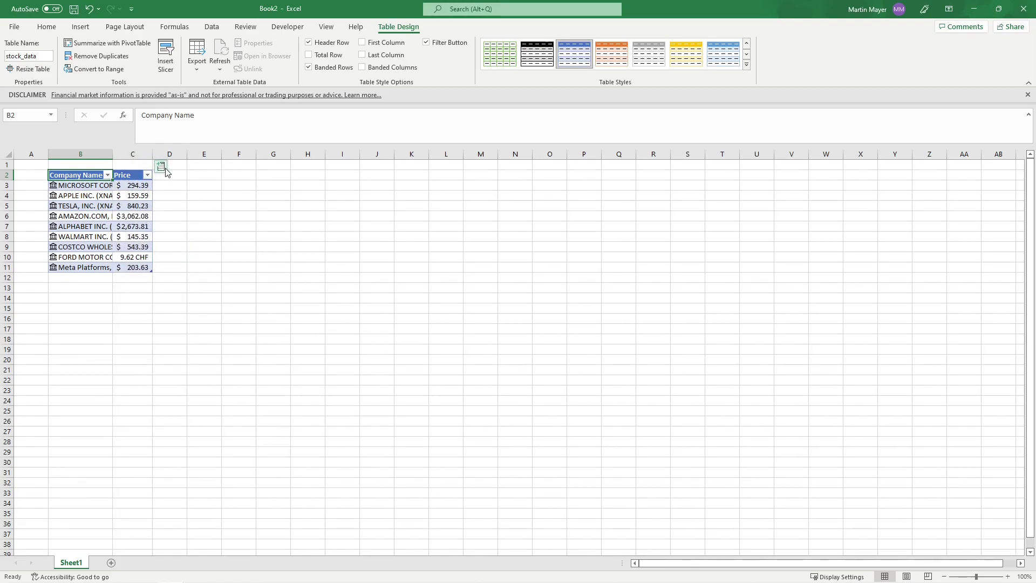
left_click(159, 167)
scroll(188, 236, "up", 3)
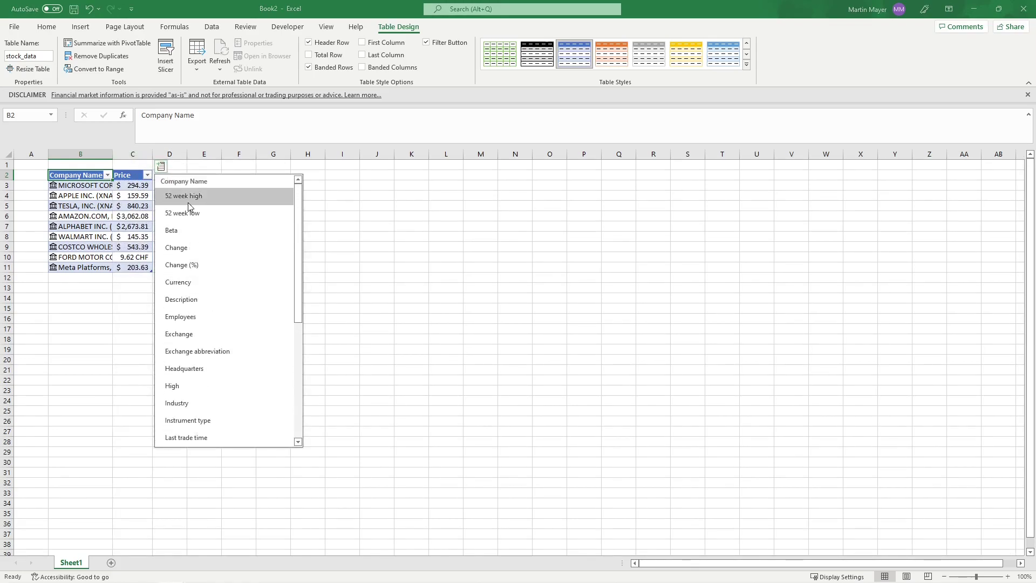
left_click(194, 214)
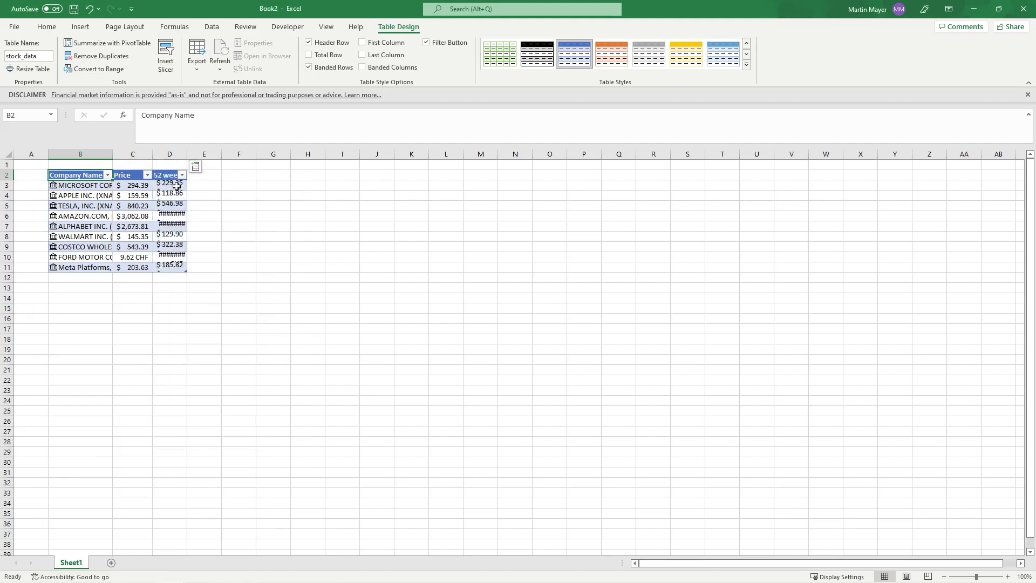
left_click(194, 166)
left_click(212, 197)
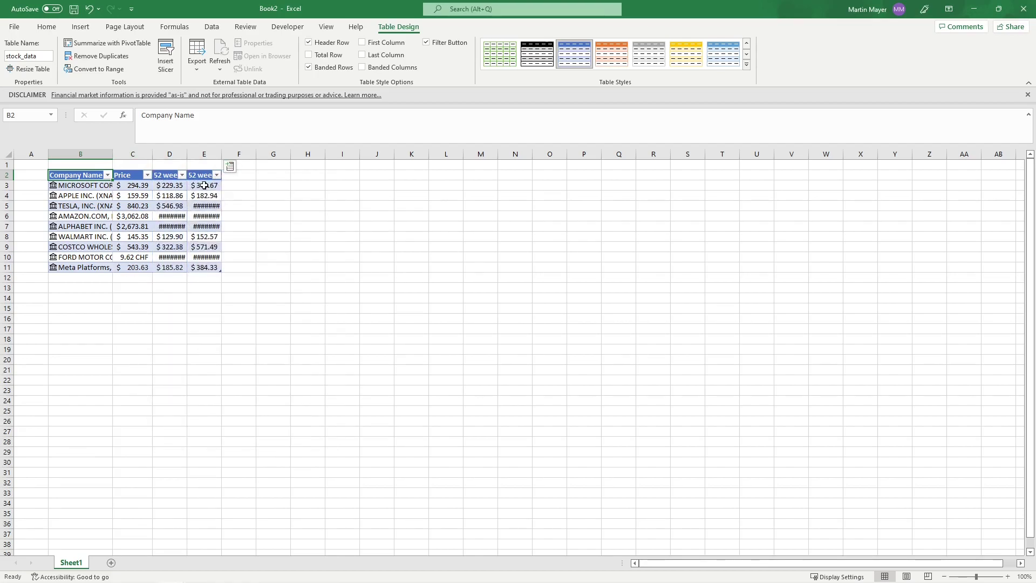
Step: Add Beta and P/E columns to the table and check the P/E formula in G4
left_click(230, 167)
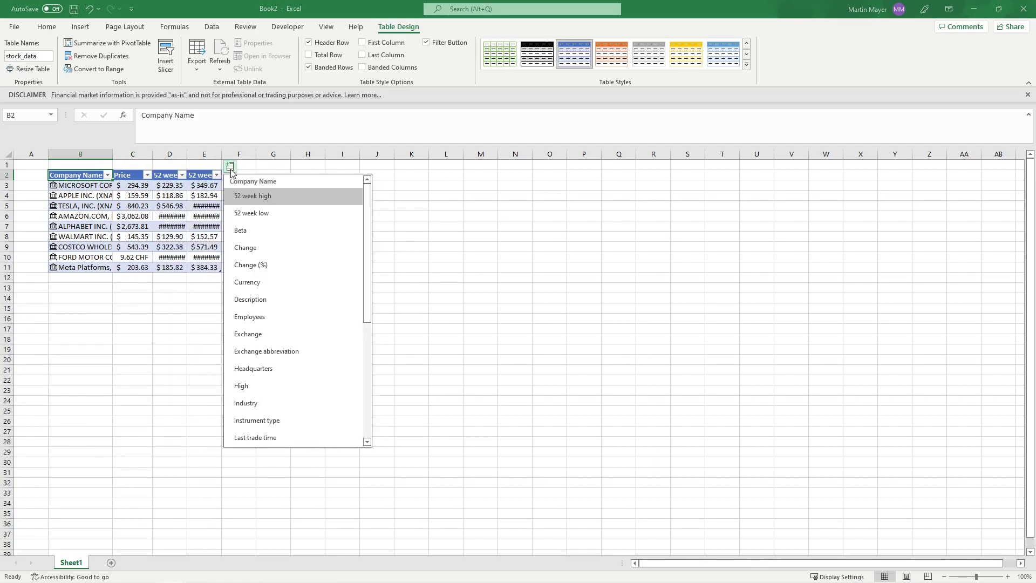
left_click(254, 233)
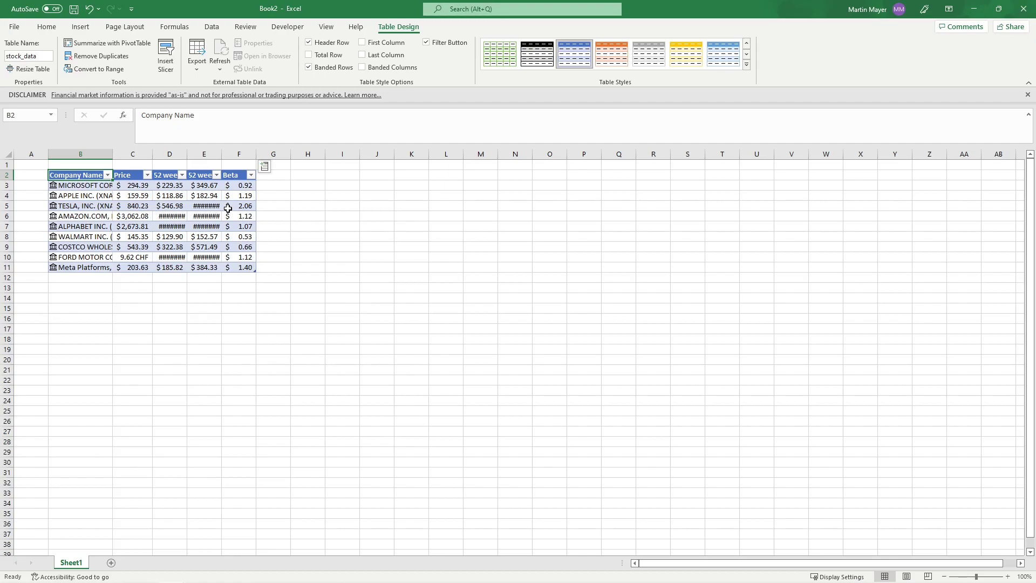
left_click(264, 166)
scroll(346, 279, "down", 2)
scroll(336, 324, "down", 2)
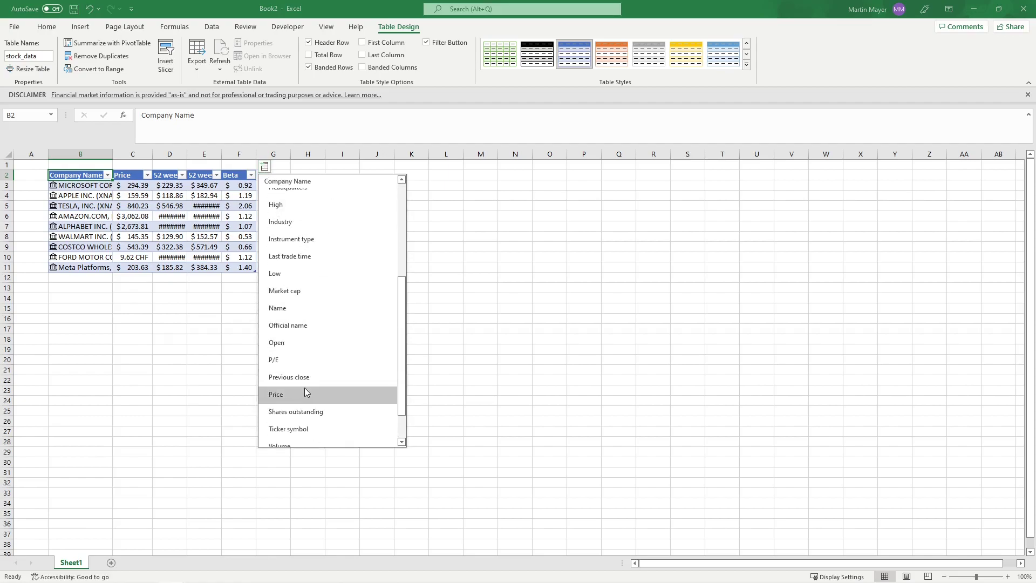
left_click(289, 357)
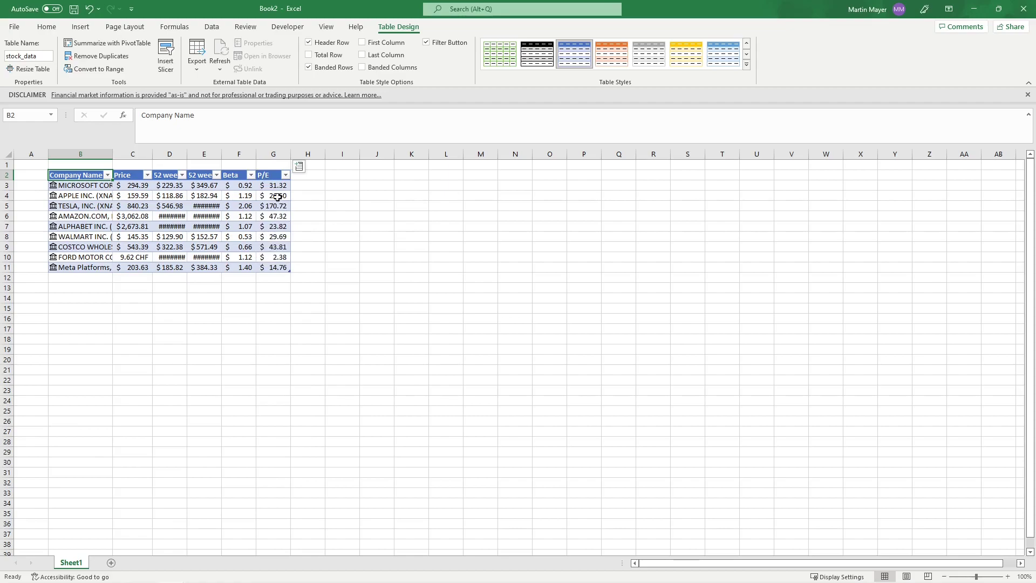
left_click(278, 197)
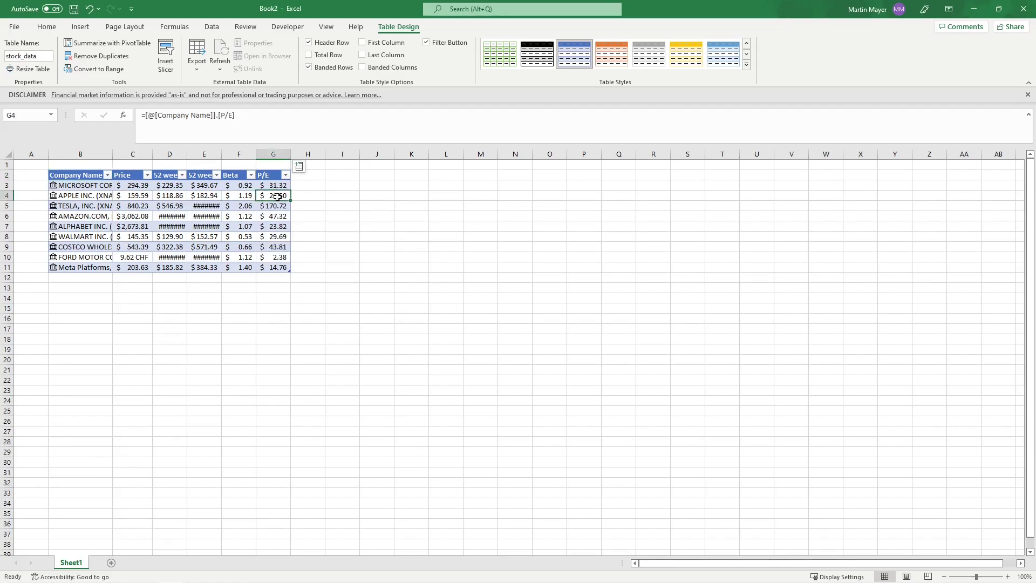
left_click(299, 166)
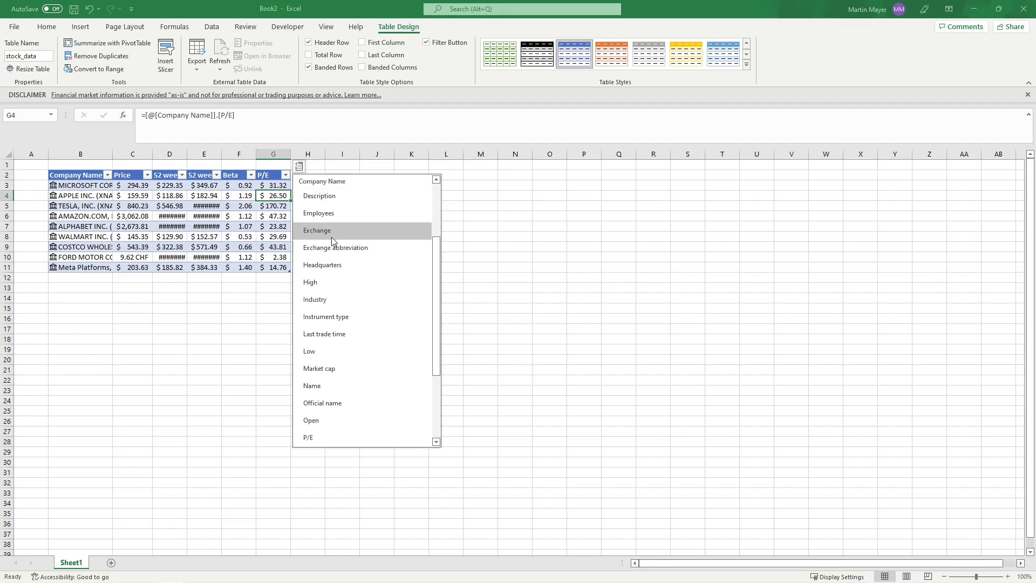
scroll(325, 193, "up", 2)
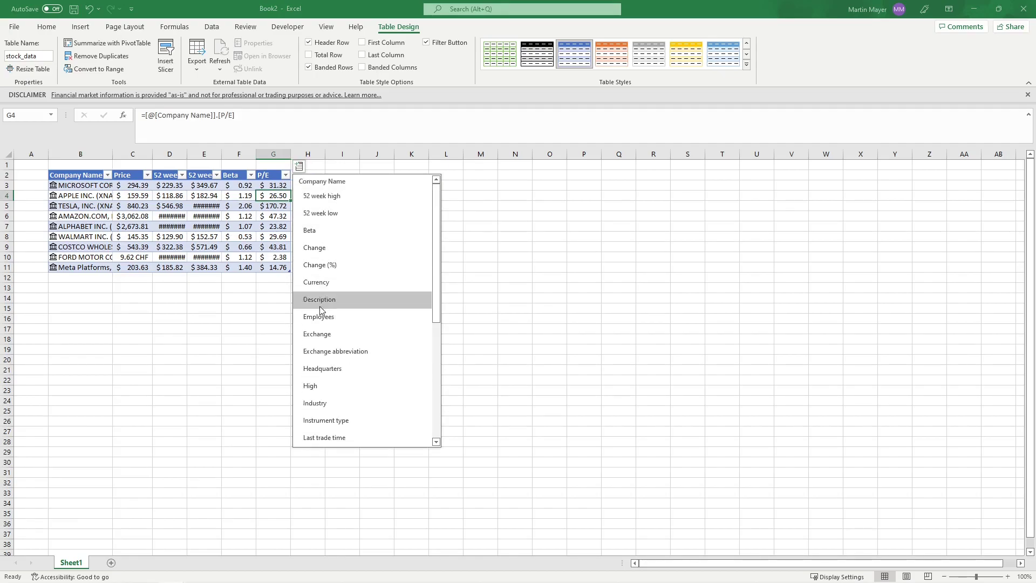
scroll(323, 369, "down", 1)
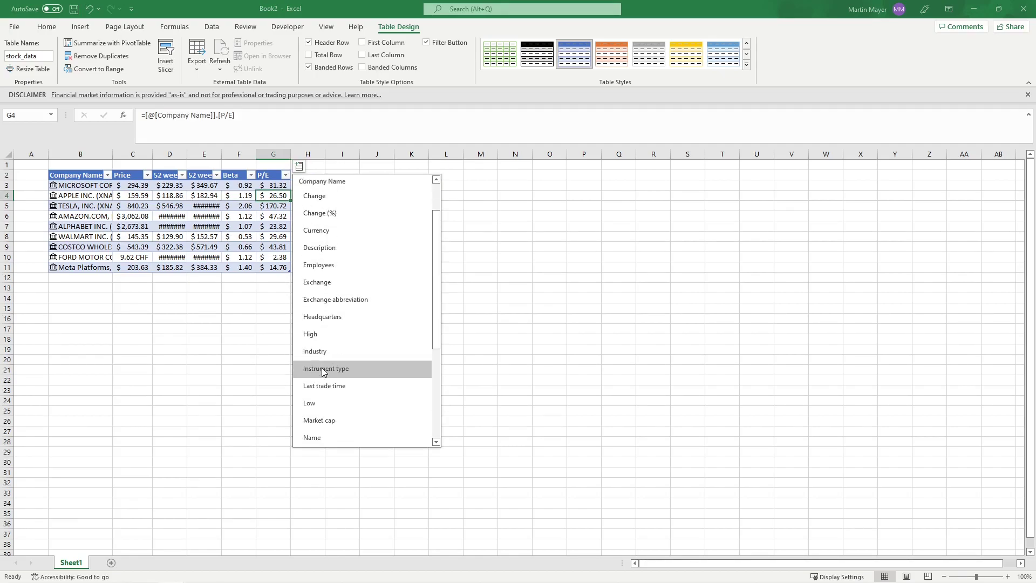
left_click(244, 195)
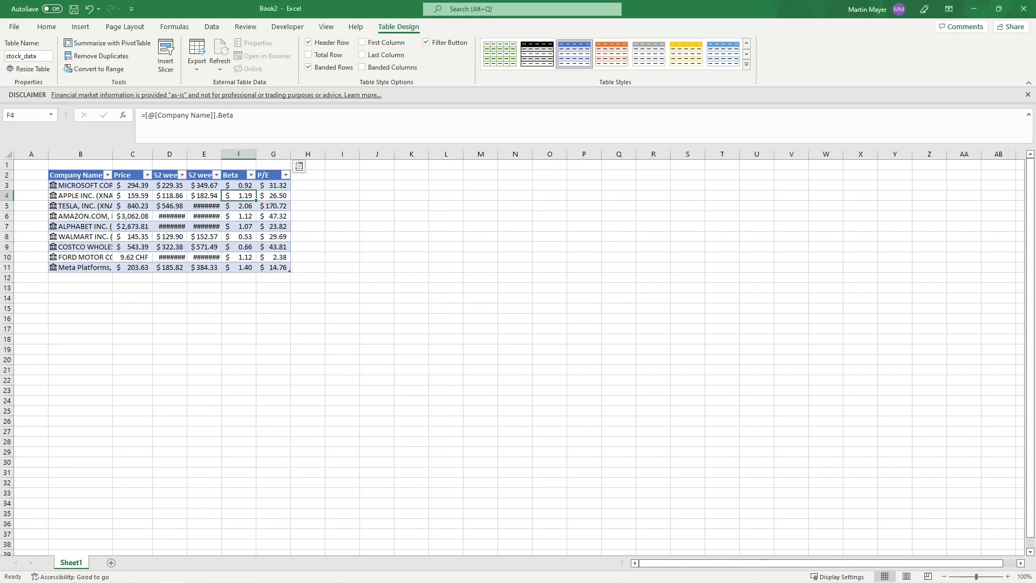
left_click(62, 574)
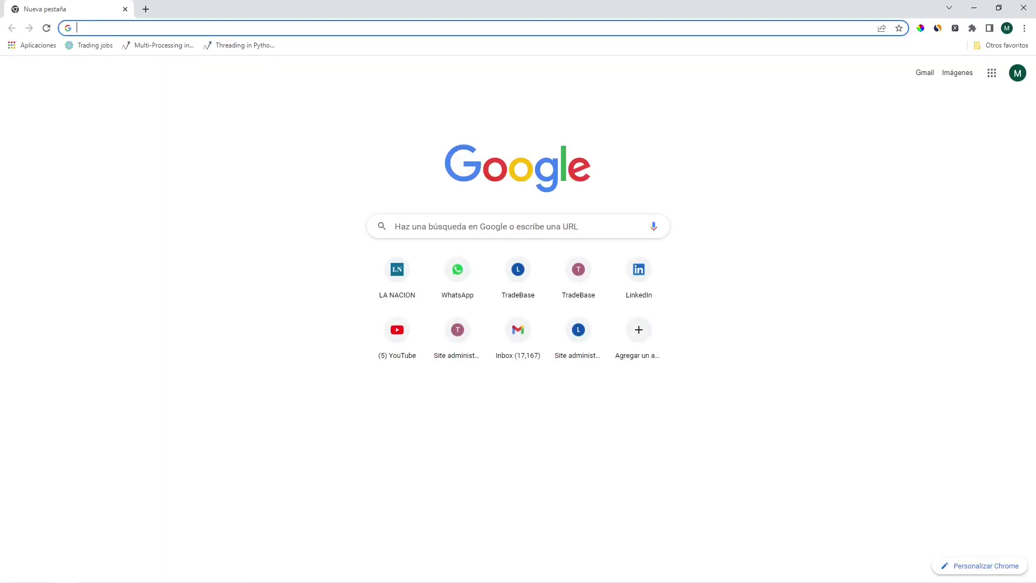
type("price earning")
Step: Search Google for 'price earnings ratio' to confirm P/E is share price over earnings per share
key("Return")
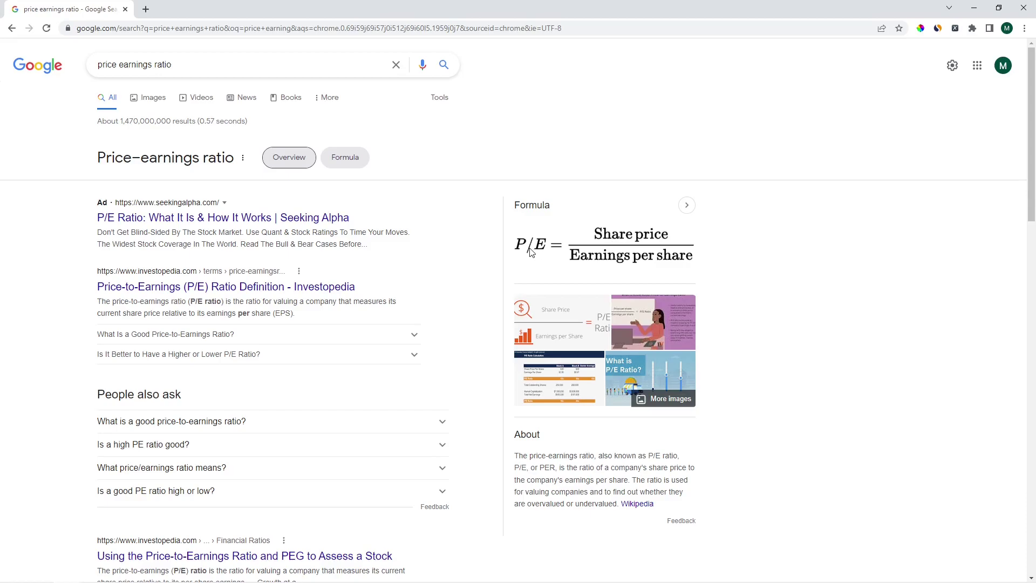
mouse_move(199, 572)
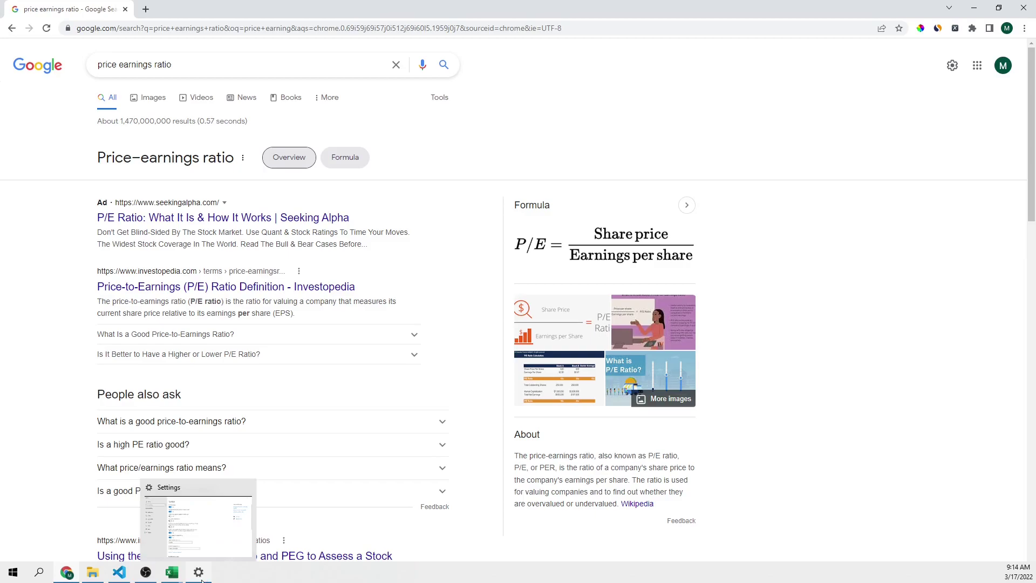
Step: Add the header 'Earnings per Share' in H2, extending the stock_data table
left_click(208, 542)
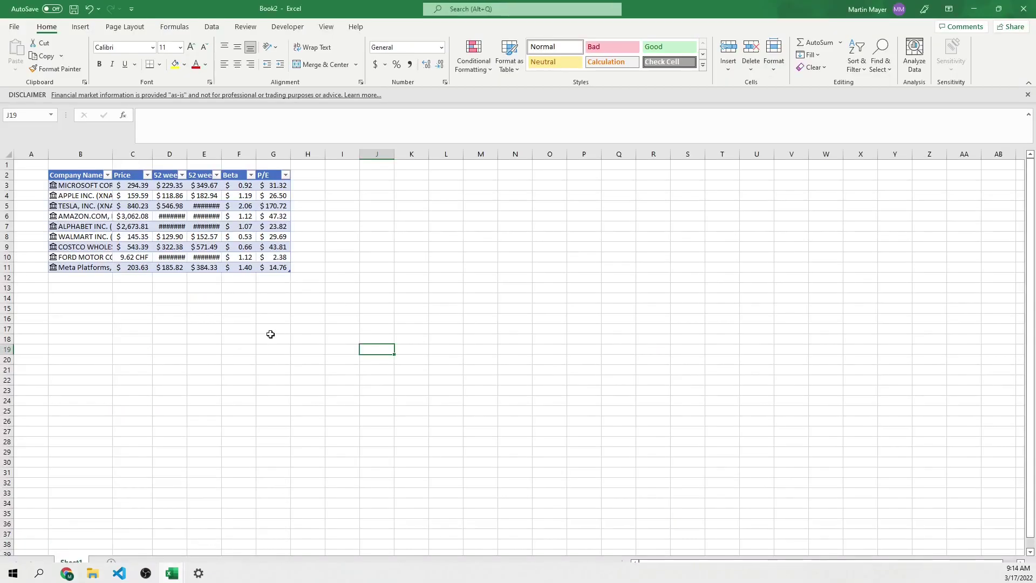
left_click(297, 176)
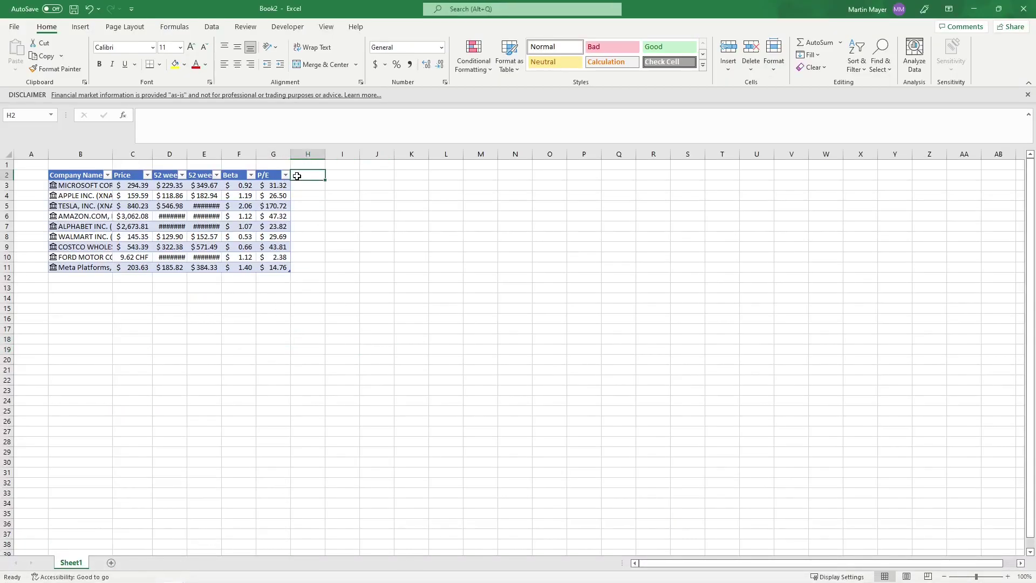
type("EarningPerShare")
left_click(165, 116)
left_click(182, 115)
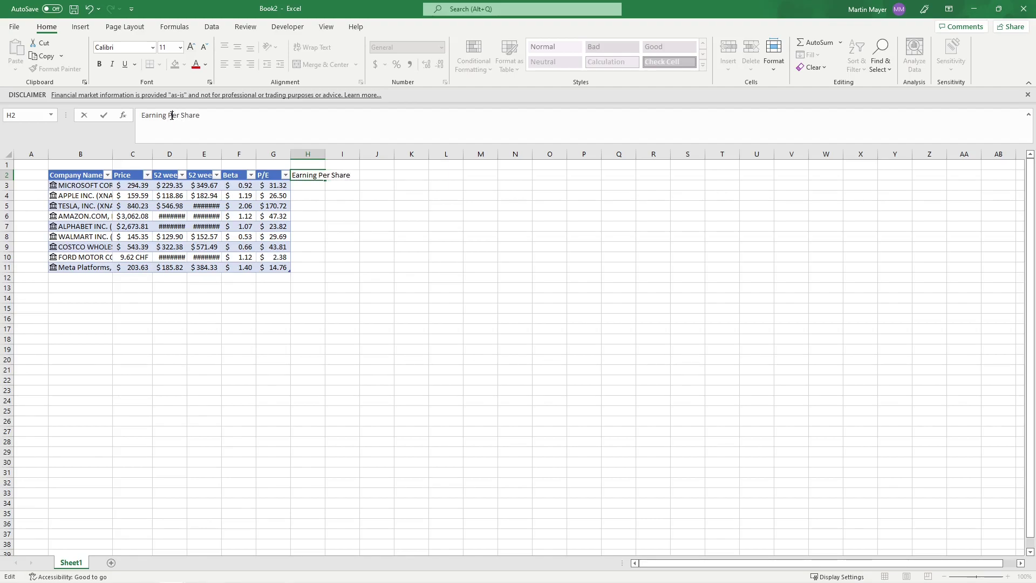
left_click(170, 115)
key("BackSpace")
type("P")
key("Return")
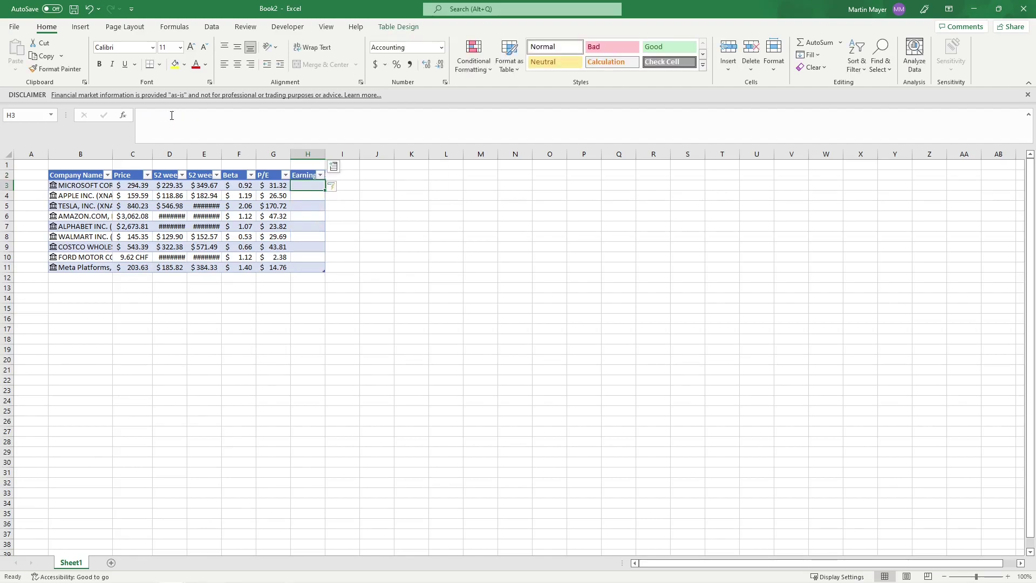
type("=")
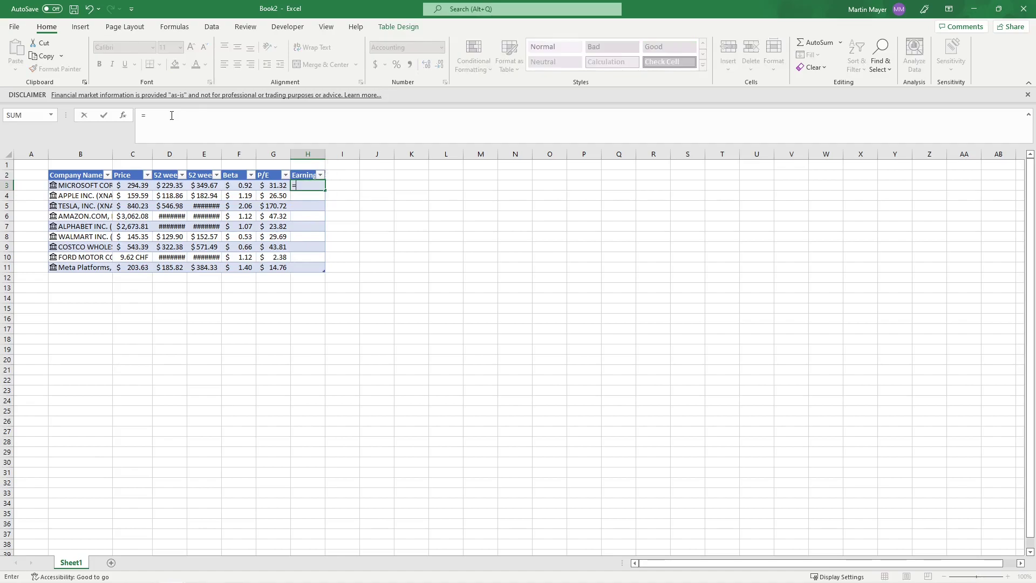
left_click(134, 185)
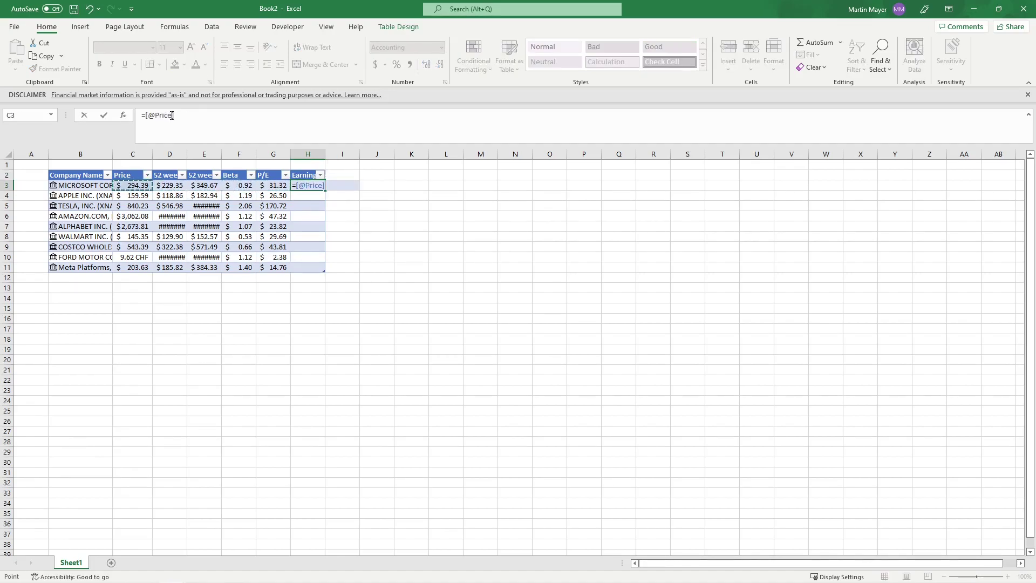
type("/")
key("Left")
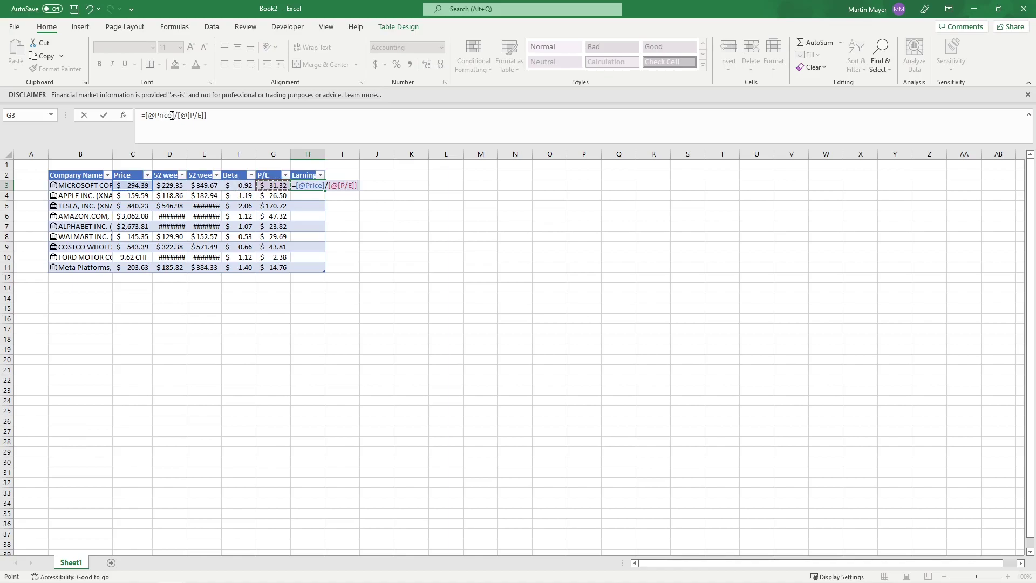
key("Return")
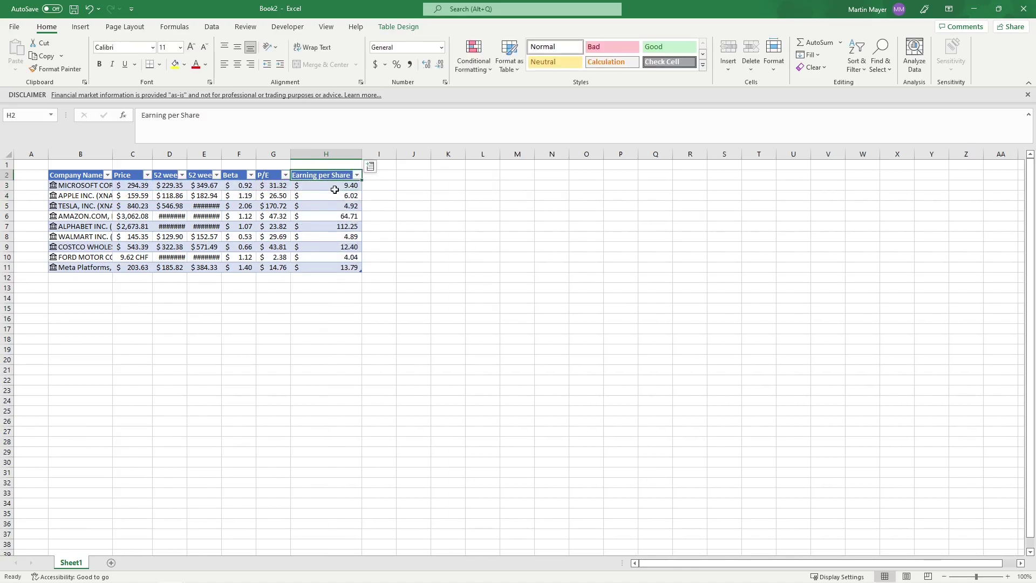
left_click(166, 116)
type("s")
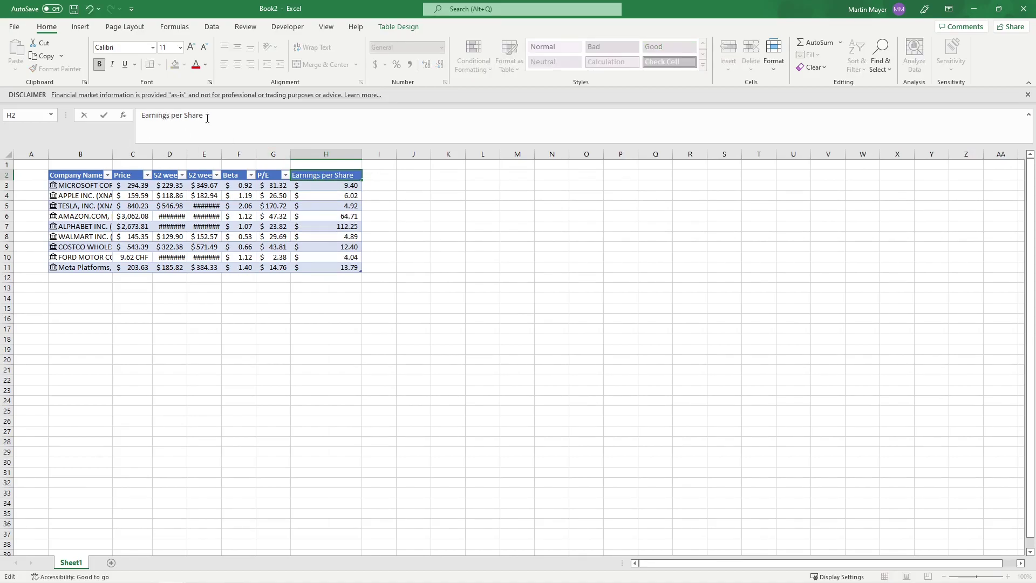
key("Return")
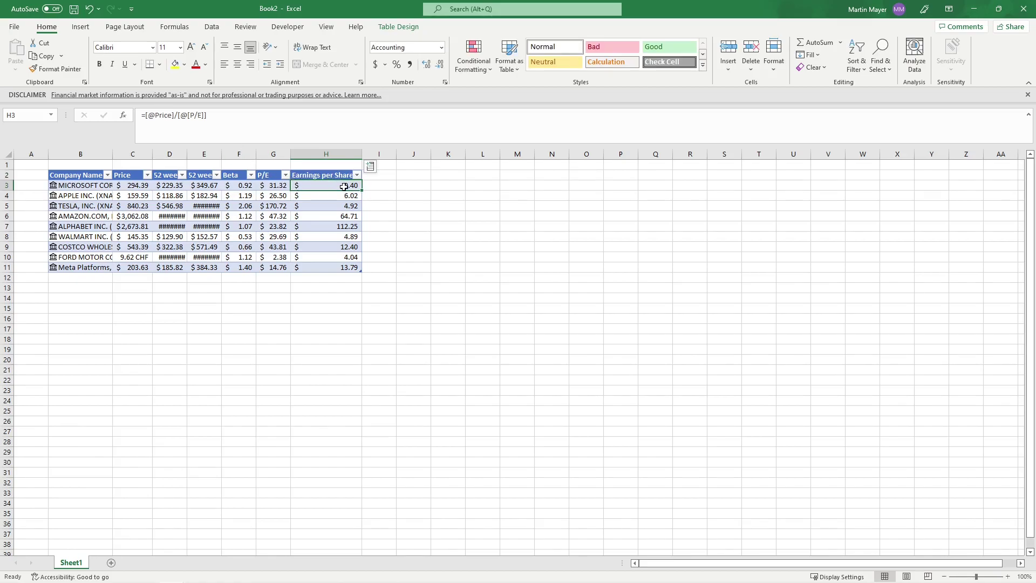
left_click(307, 177)
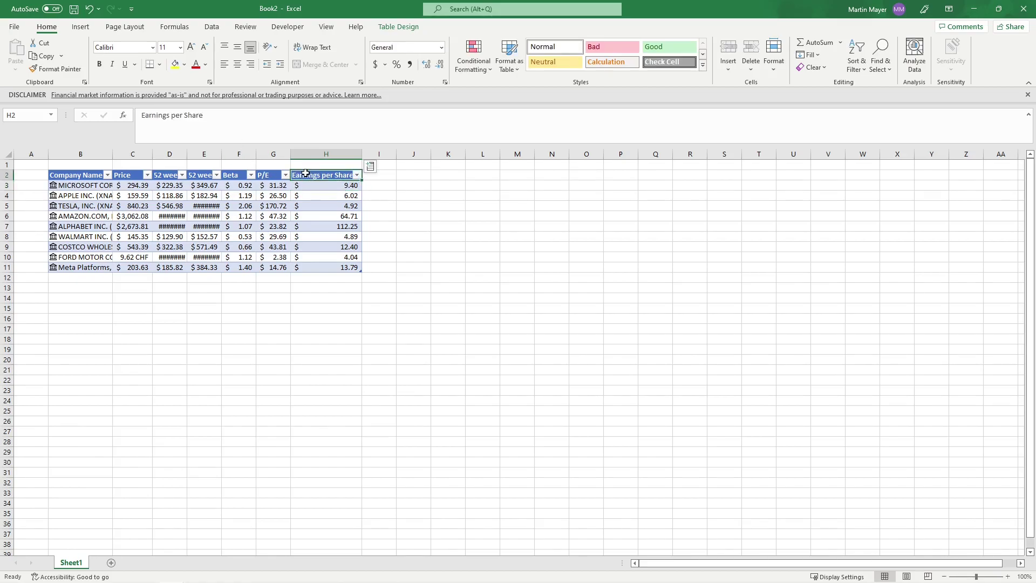
left_click(369, 176)
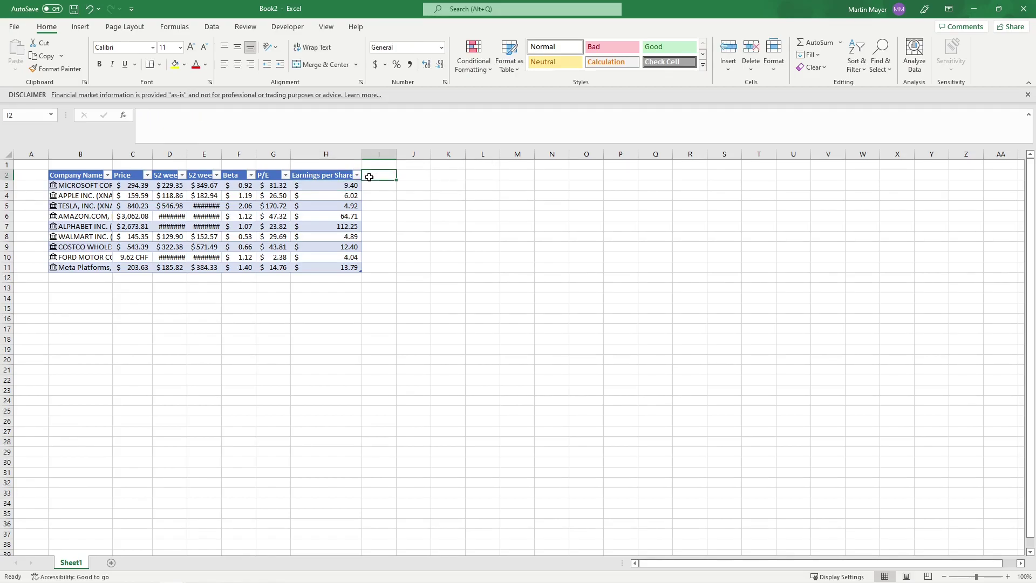
type("Ear")
Step: Add a Shares outstanding column, autofit column I, and apply Comma Style to I3:I11
key("Escape")
key("ctrl+z")
left_click(370, 168)
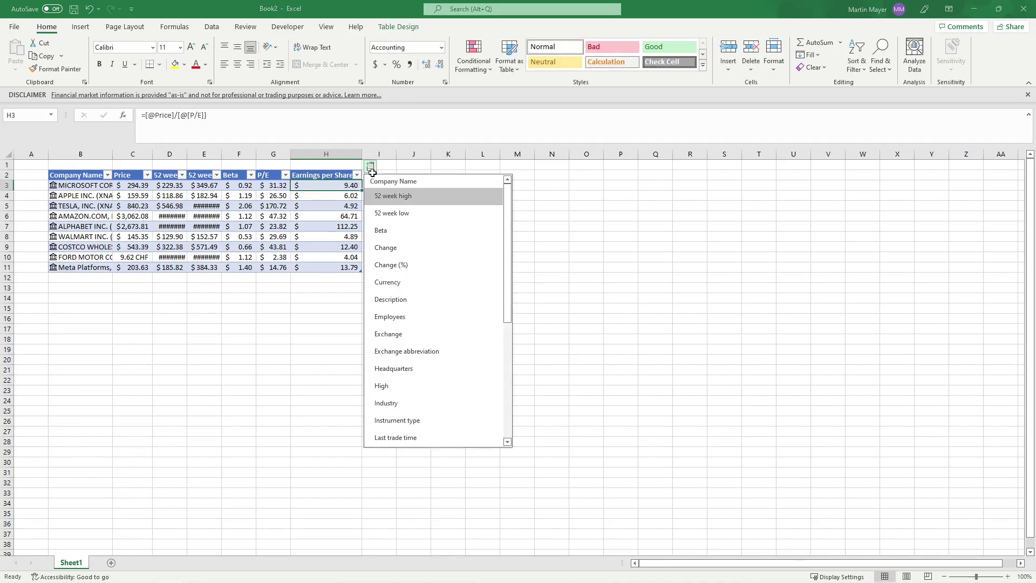
scroll(400, 267, "down", 3)
scroll(401, 289, "down", 2)
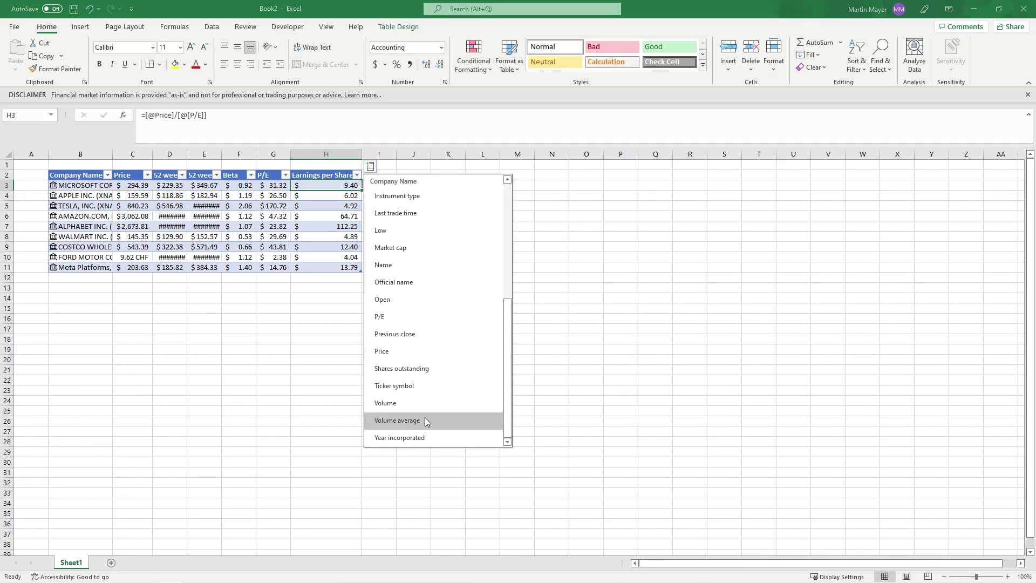
left_click(407, 370)
double_click(391, 152)
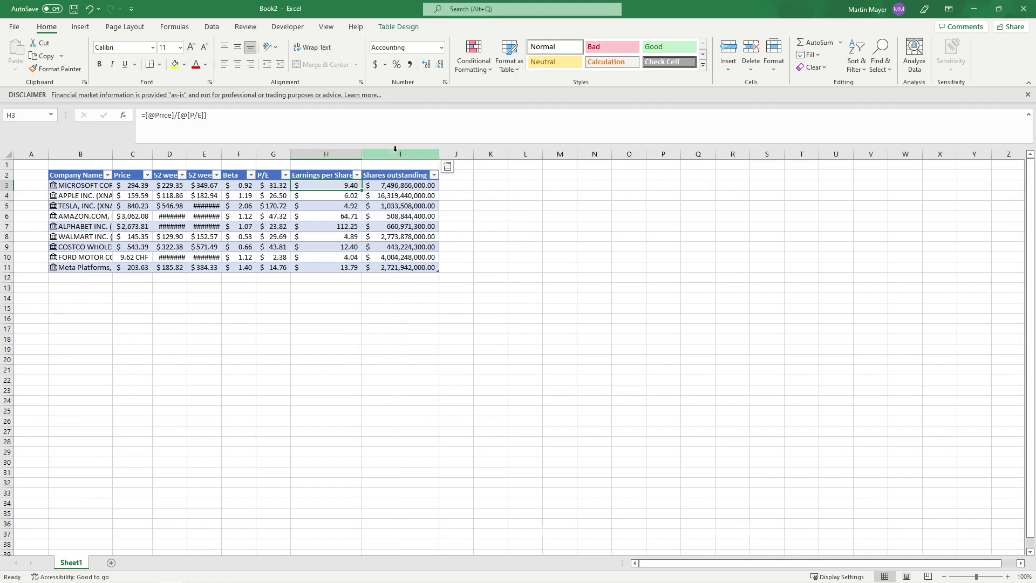
left_click_drag(380, 185, 395, 266)
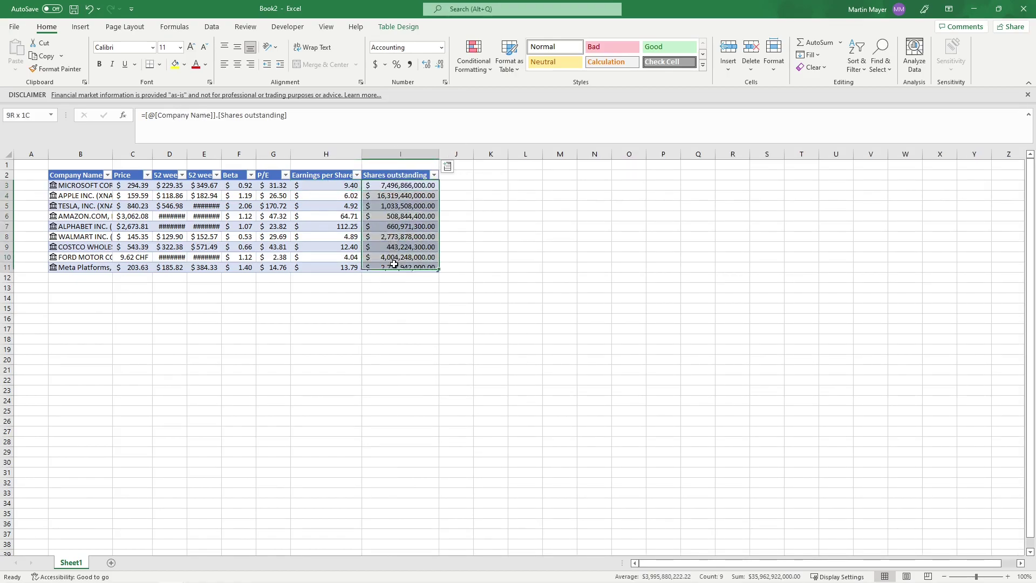
left_click(410, 65)
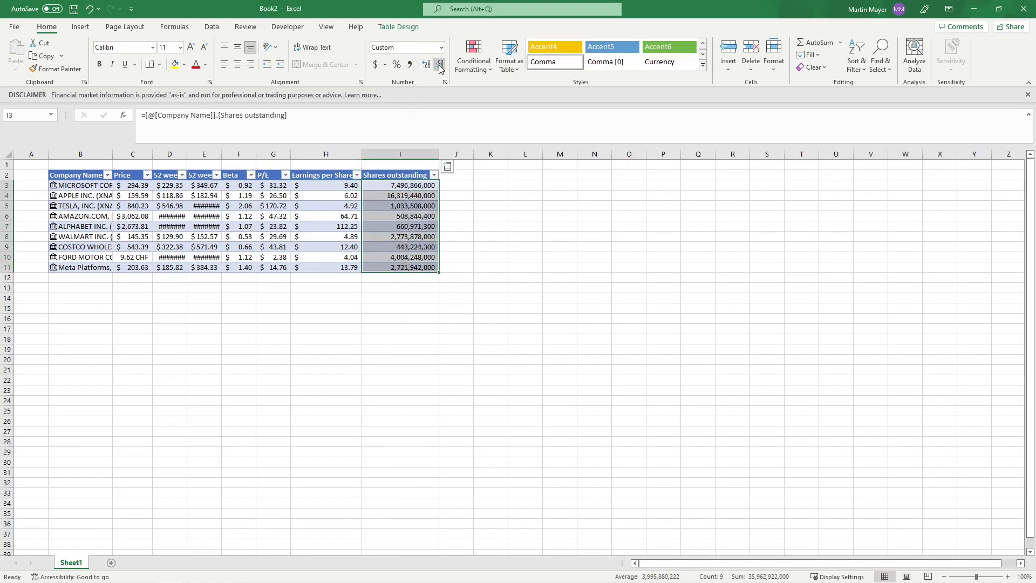
Step: Add an 'Earnings' column in J using =[@[Earnings per Share]]*[@[Shares outstanding]], then inspect J3
left_click(457, 176)
type("E")
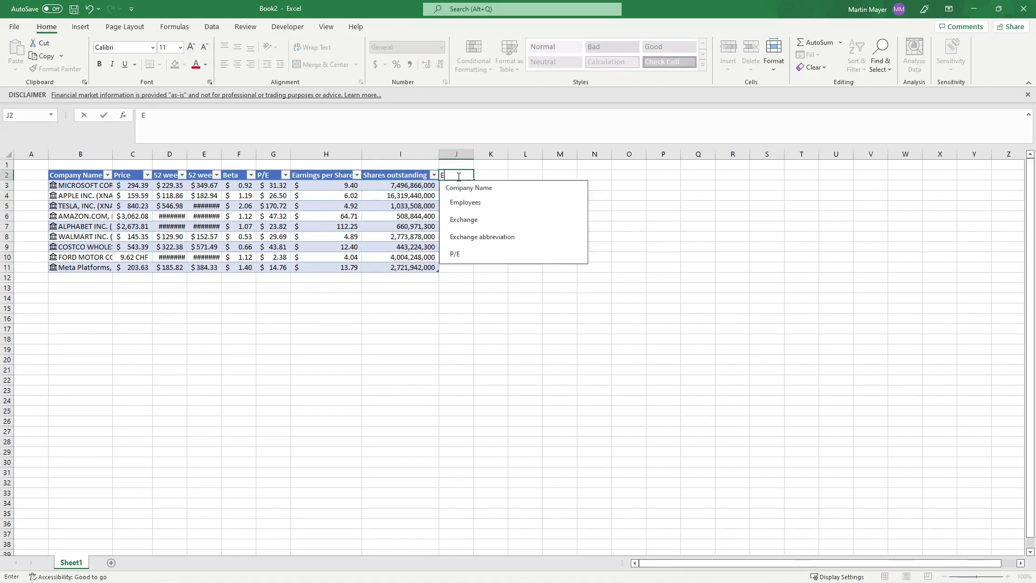
type("arnings")
key("Return")
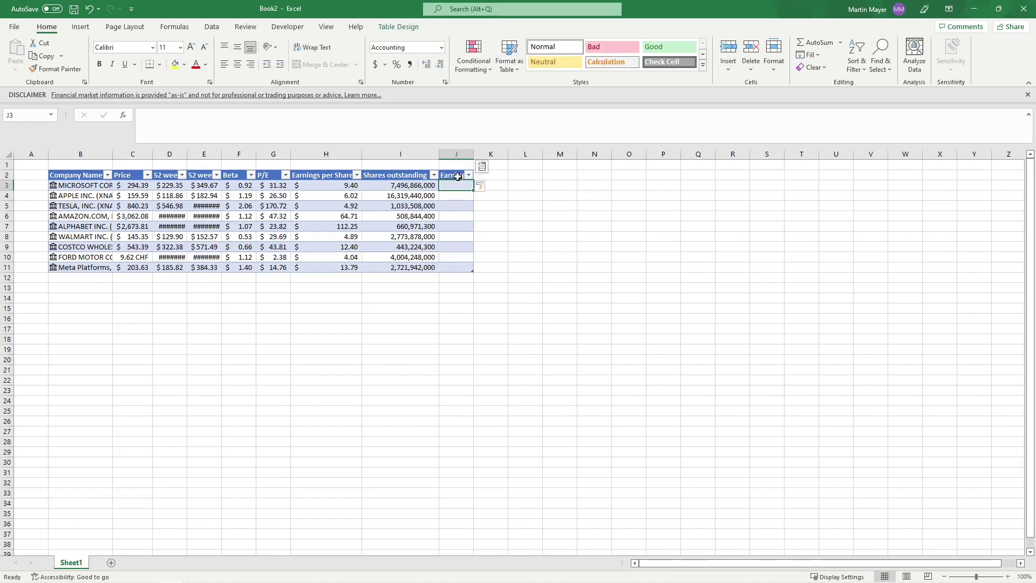
type("=")
key("Left")
key("Left")
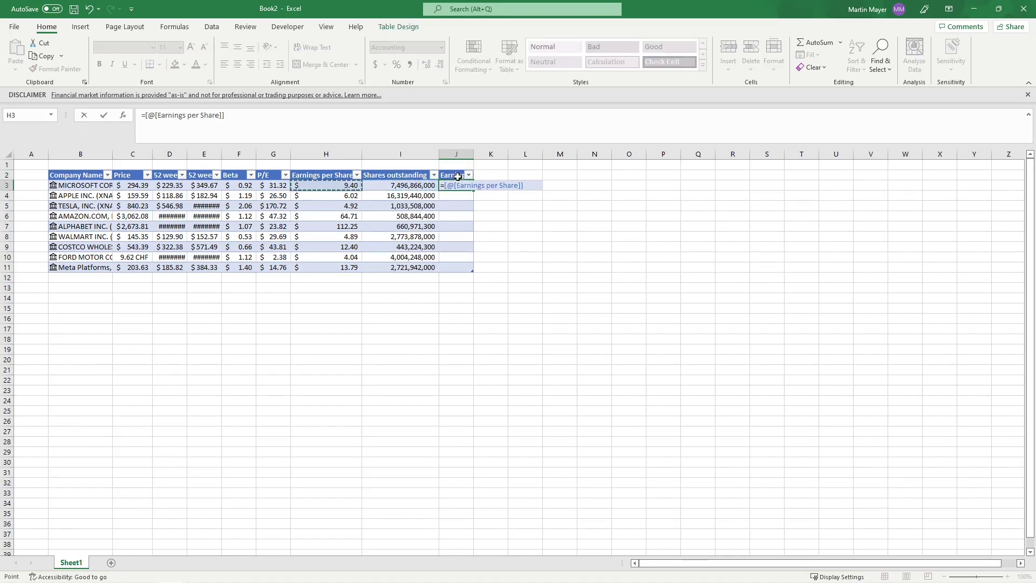
type("*")
key("Left")
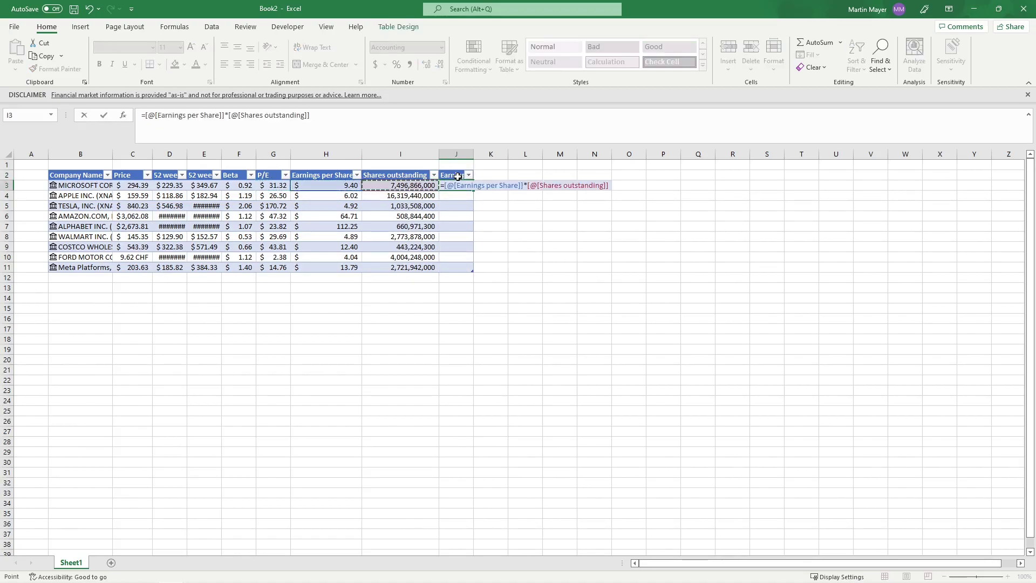
key("Return")
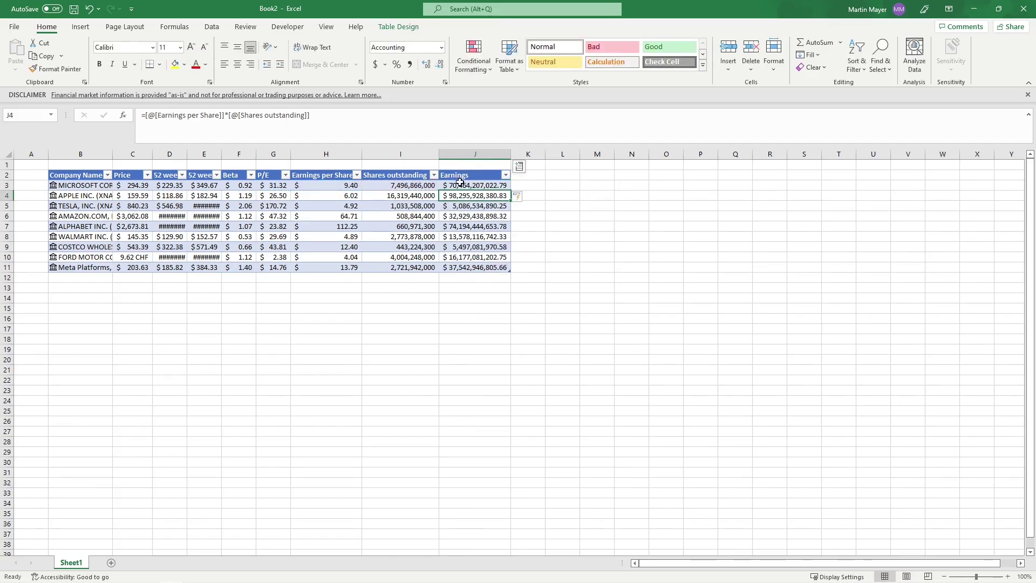
left_click(458, 185)
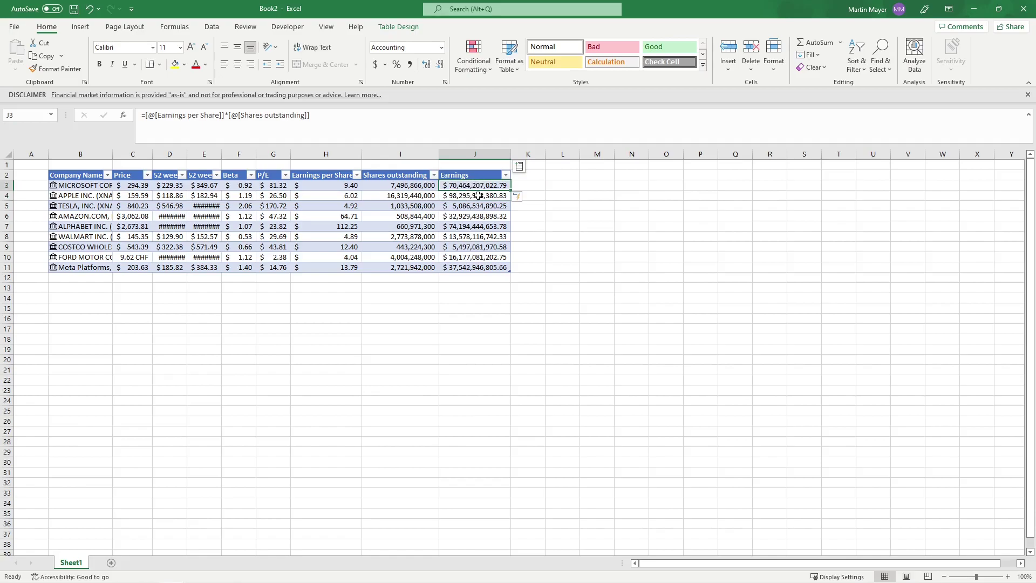
key("shift+space")
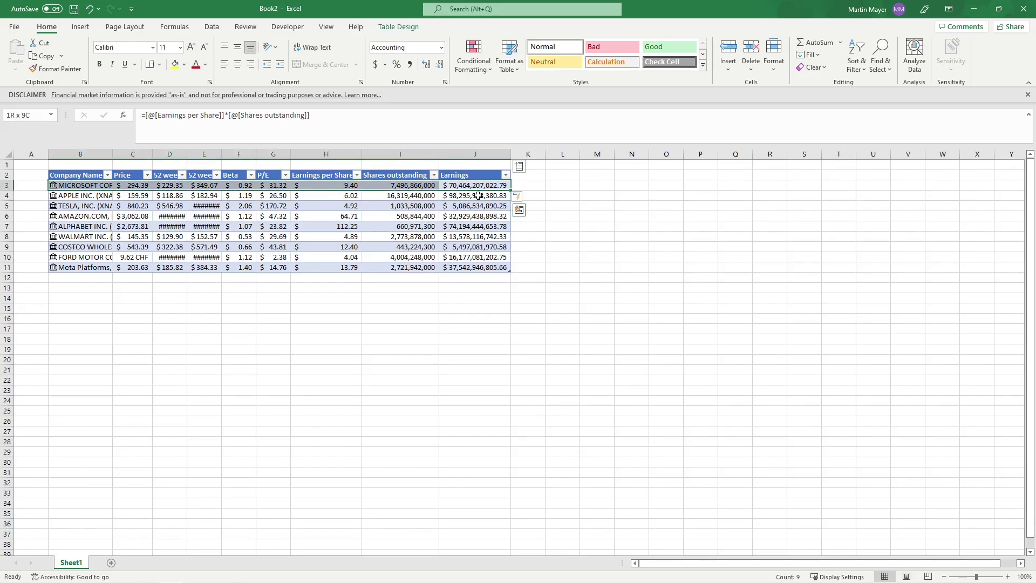
key("Right")
key("Left")
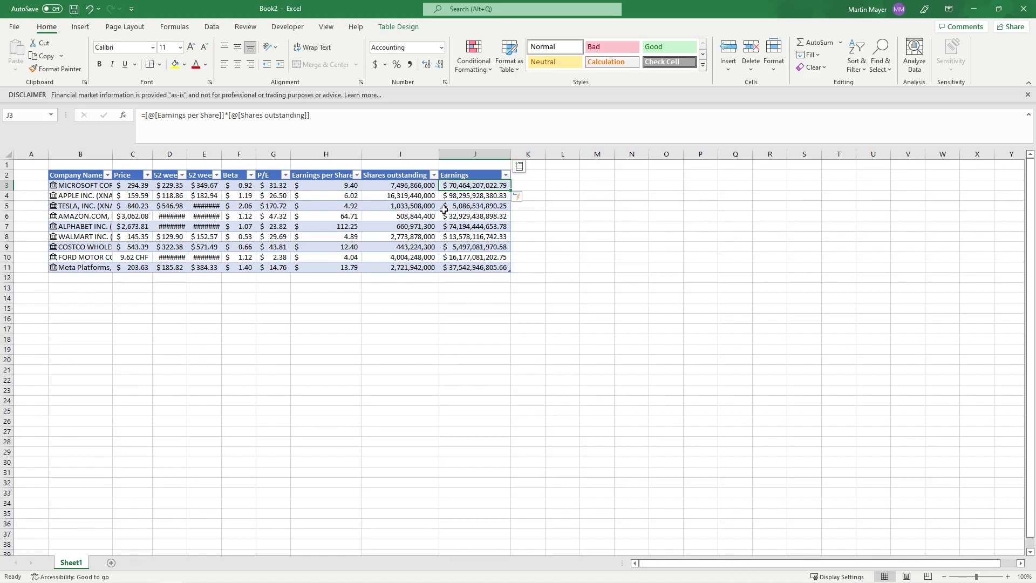
Step: Open Yahoo Finance in a new tab and go to Microsoft's Statistics page
left_click(68, 572)
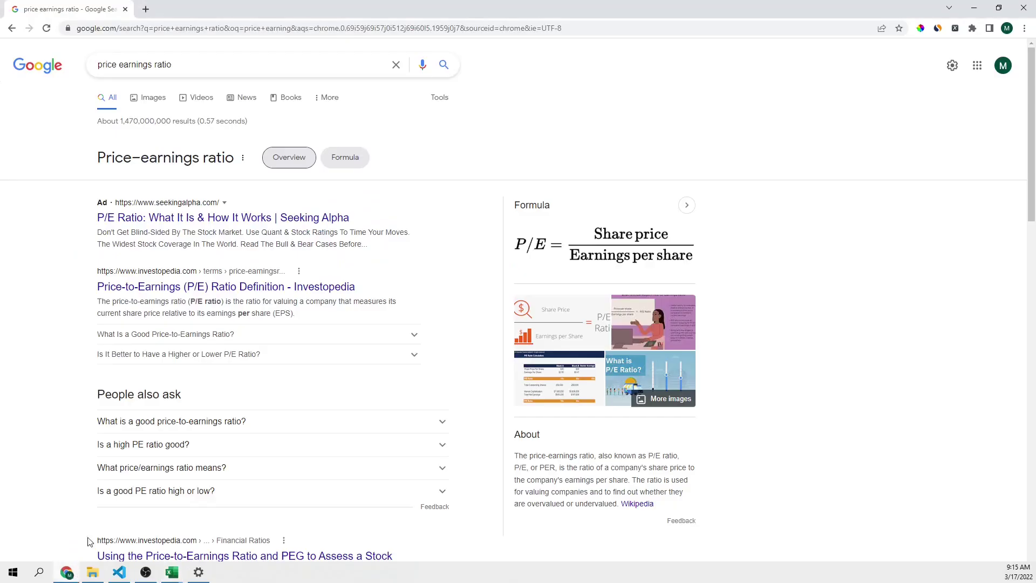
left_click(143, 9)
type("finance.yahoo.com")
key("Return")
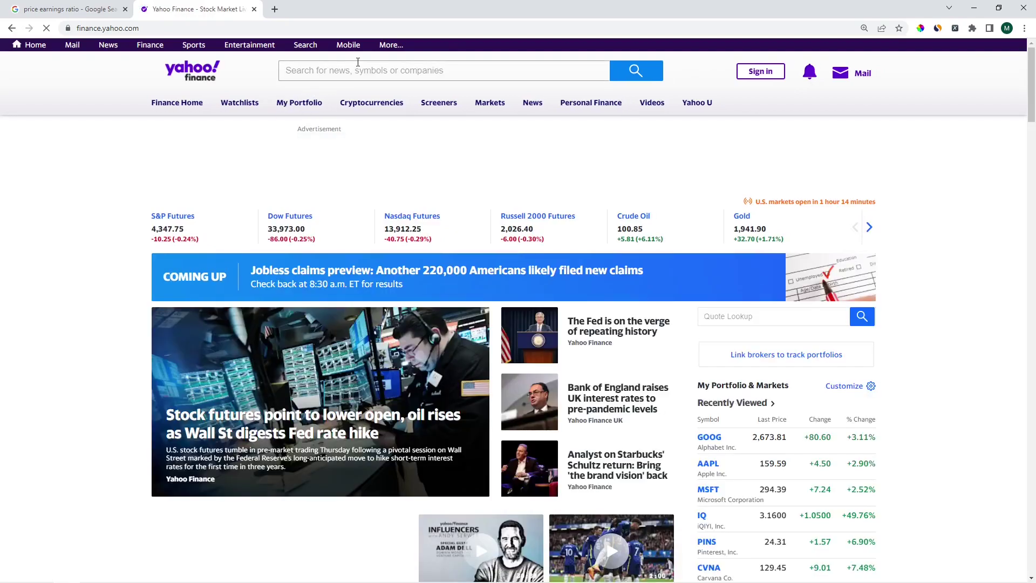
left_click(363, 71)
type("msf")
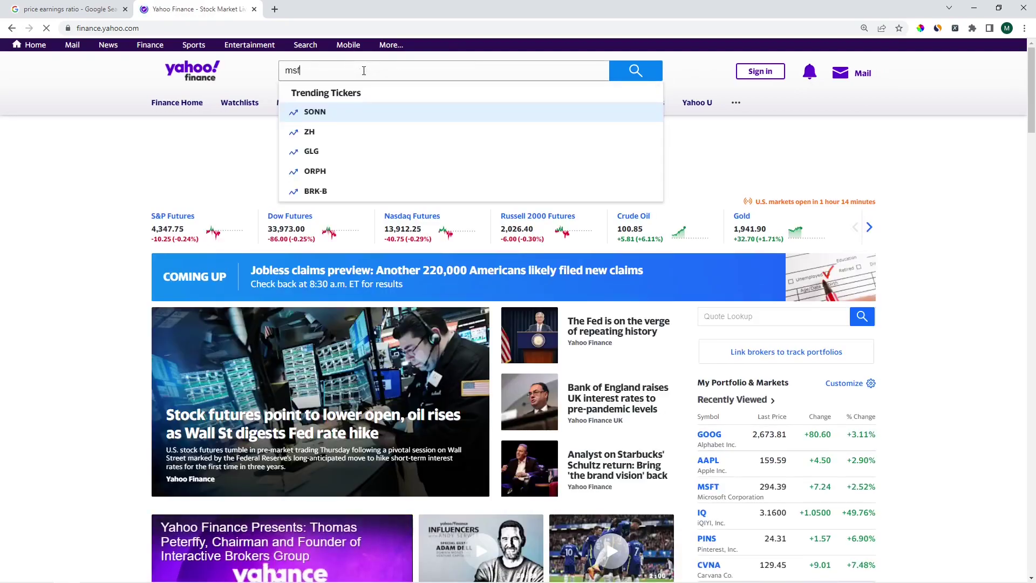
type("t")
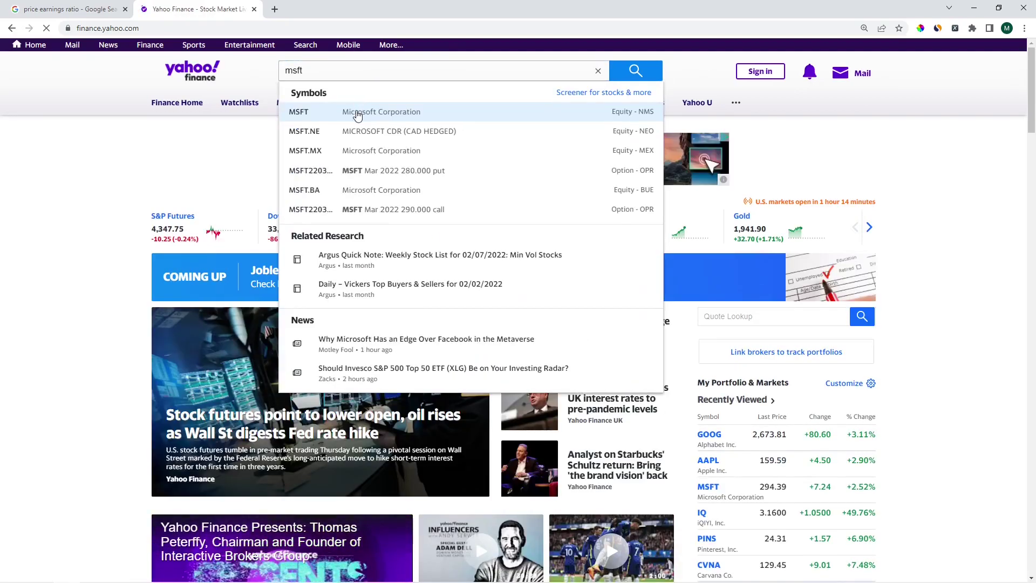
left_click(358, 113)
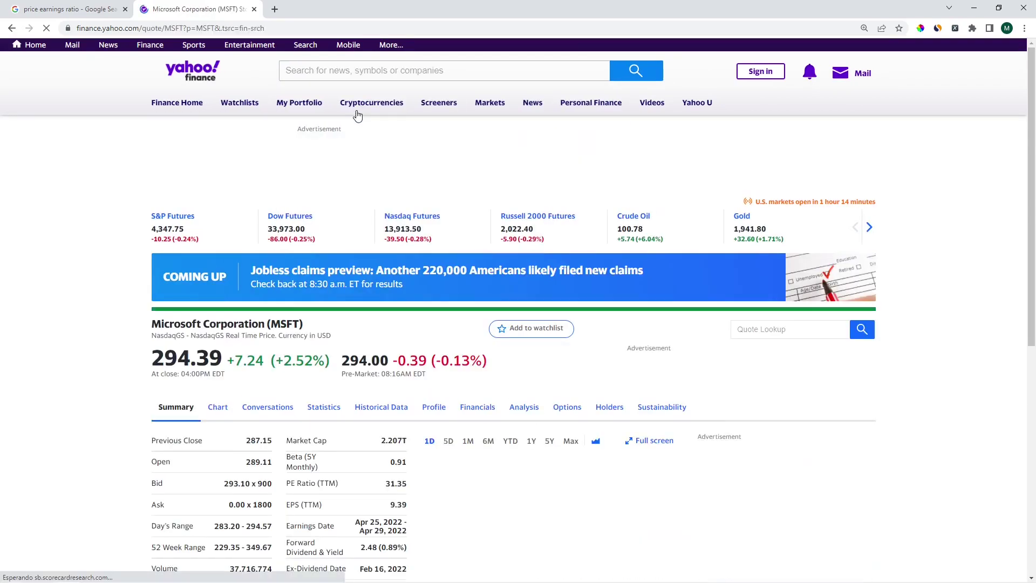
left_click(319, 406)
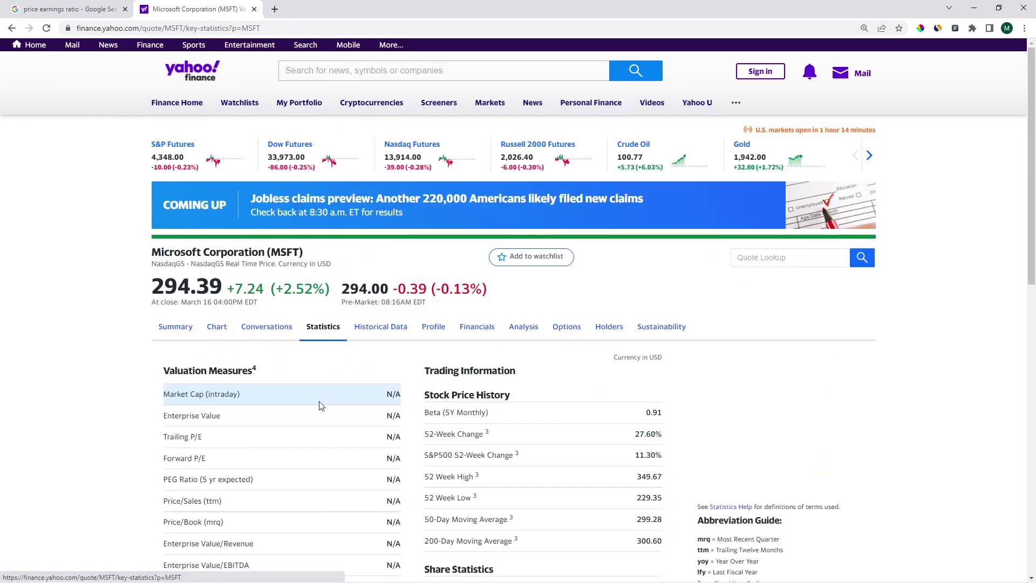
scroll(312, 400, "down", 3)
scroll(308, 399, "down", 1)
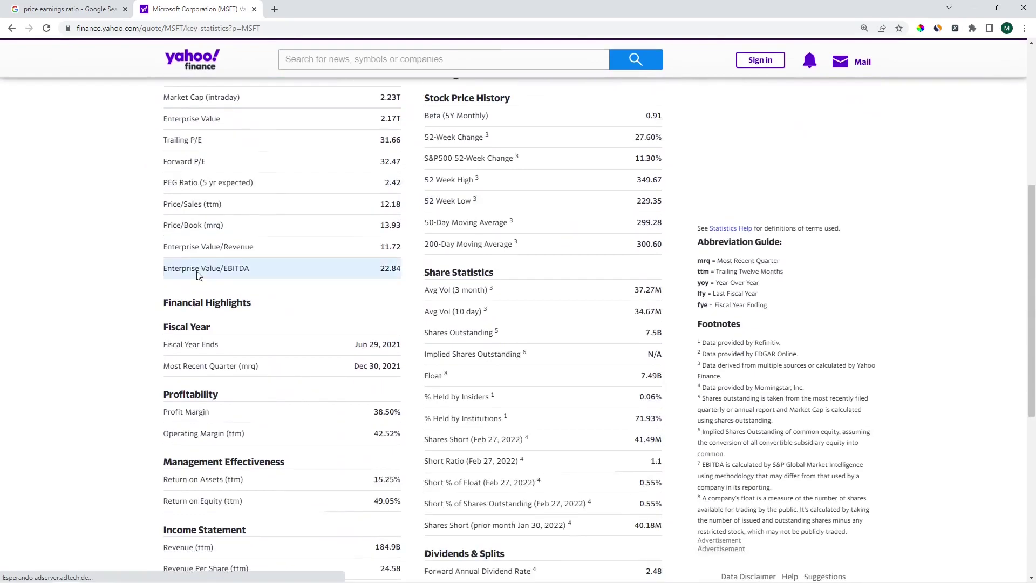
scroll(267, 276, "down", 1)
scroll(202, 323, "down", 2)
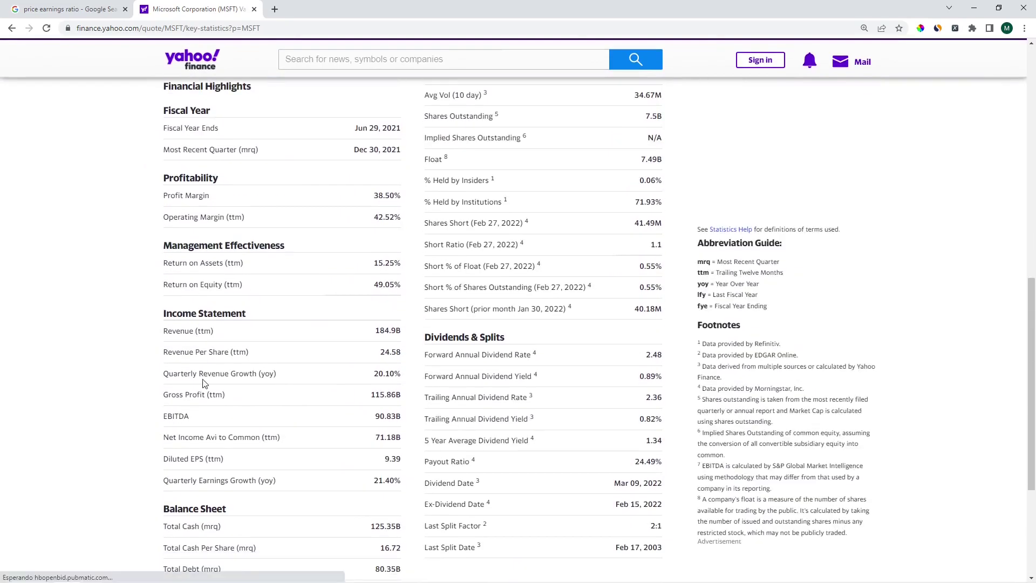
Step: Select Microsoft's 71.18B net income to common and compare it with the Excel earnings
triple_click(179, 440)
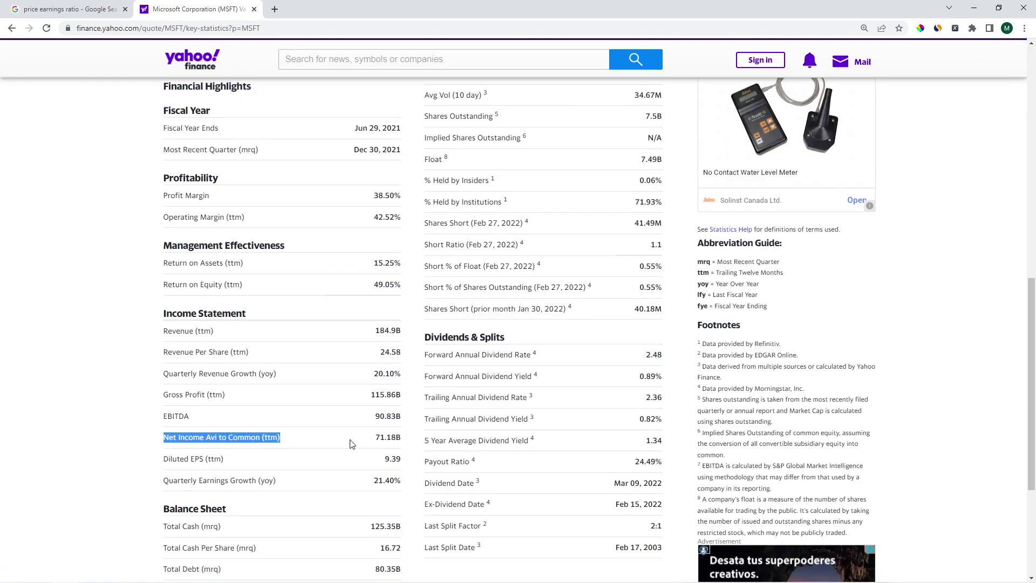
double_click(388, 437)
key("alt+Tab")
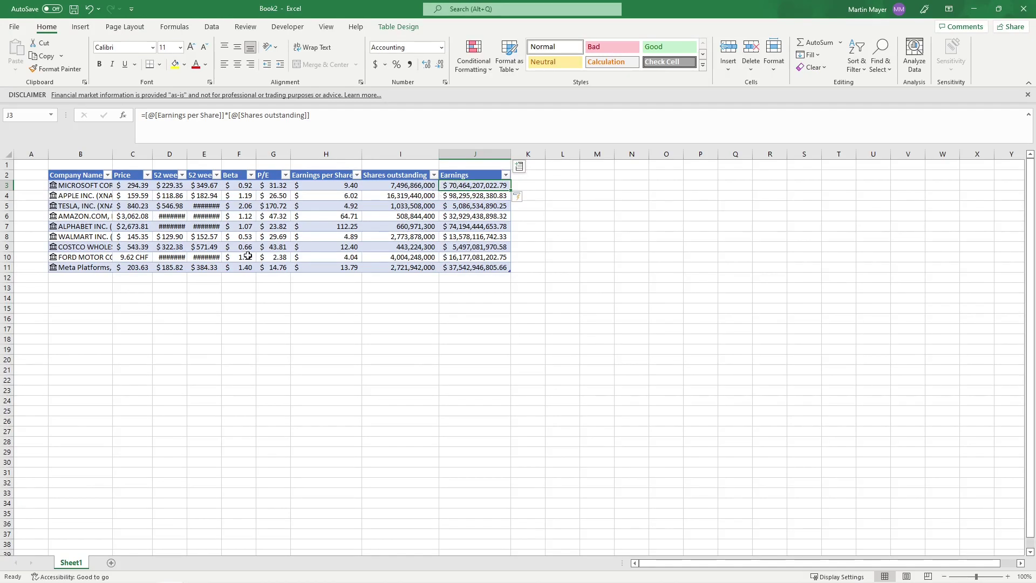
key("alt+Tab")
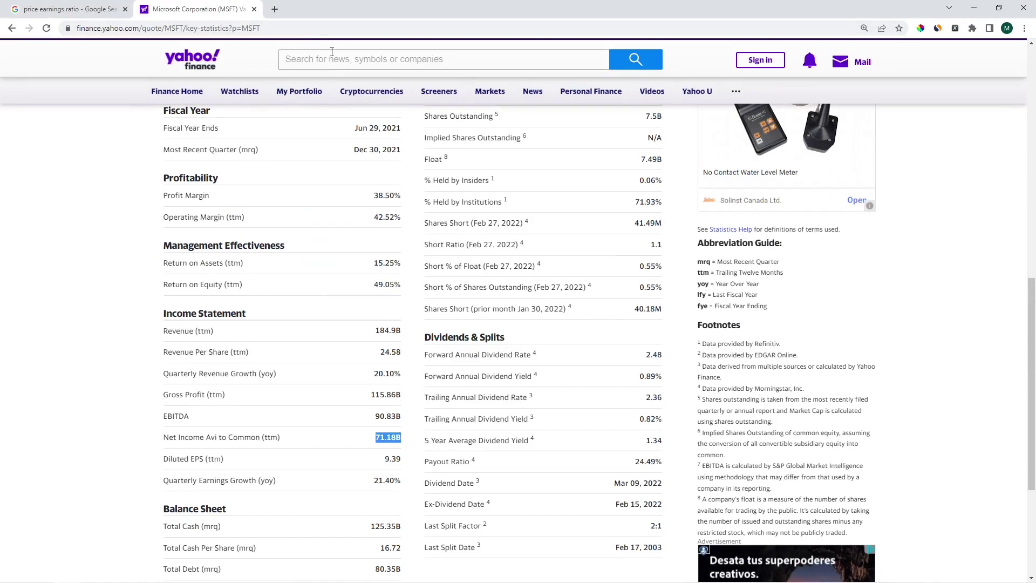
left_click(331, 52)
type("aapl")
left_click(332, 97)
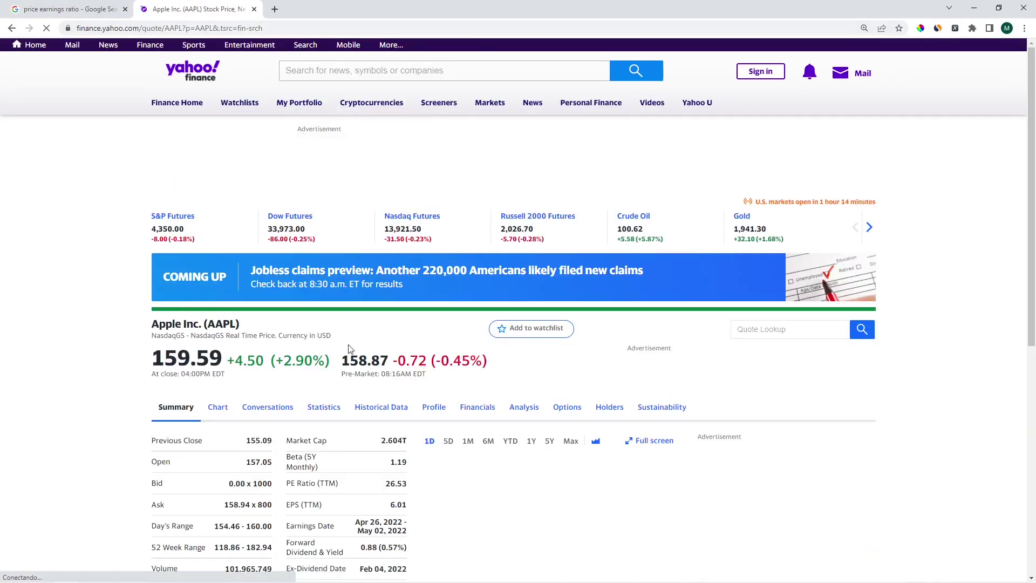
Step: Compare Apple's 100.55B net income to common with the earnings in Excel cell J4
left_click(324, 398)
scroll(323, 399, "down", 5)
scroll(322, 399, "down", 2)
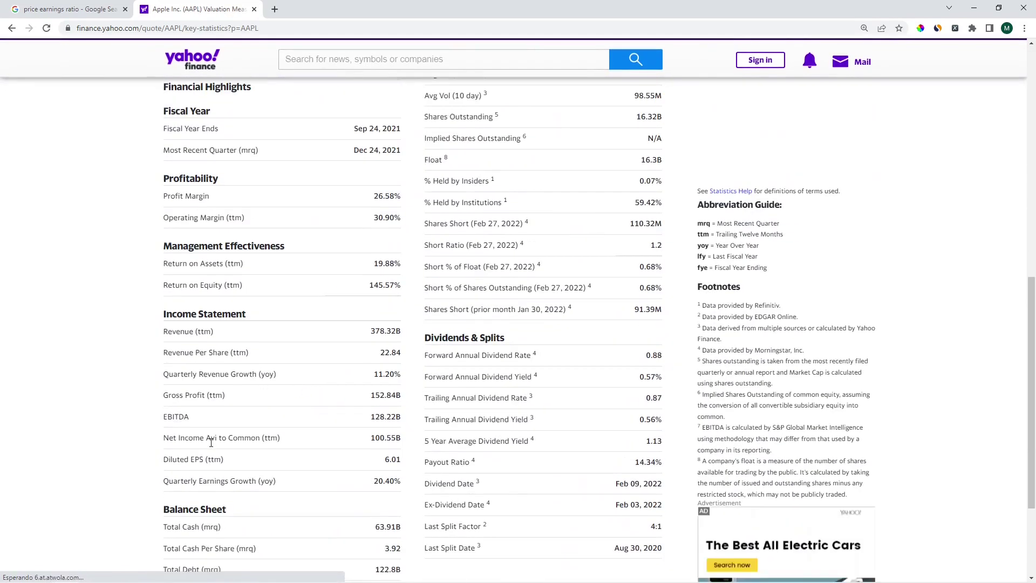
double_click(379, 438)
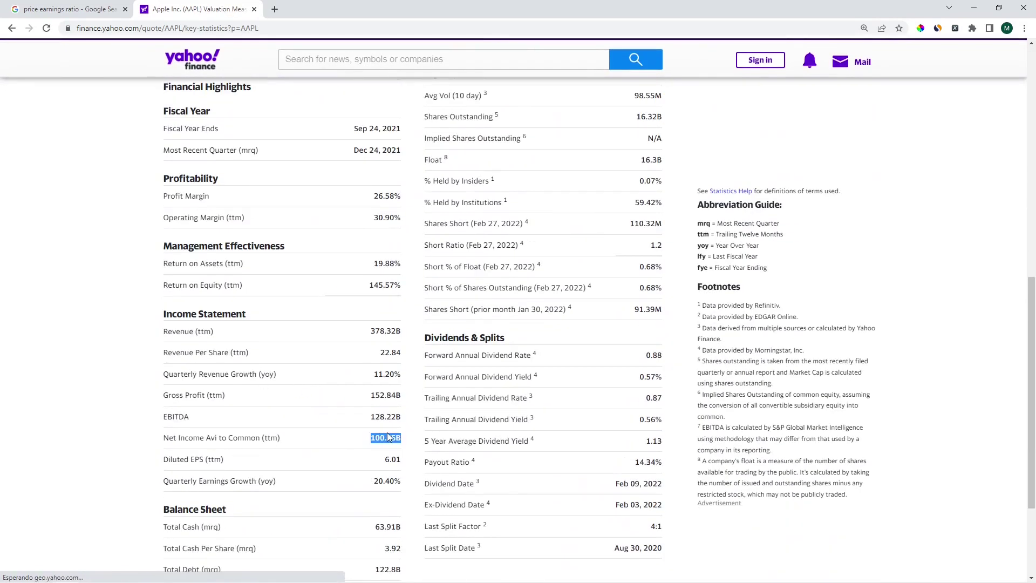
key("alt+Tab")
left_click(461, 194)
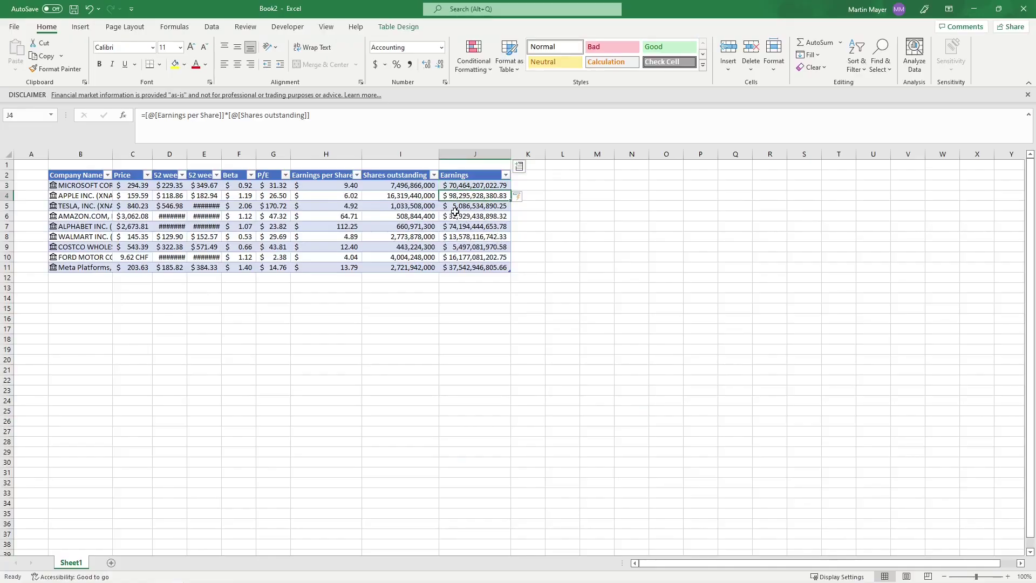
key("alt+Tab")
left_click(381, 59)
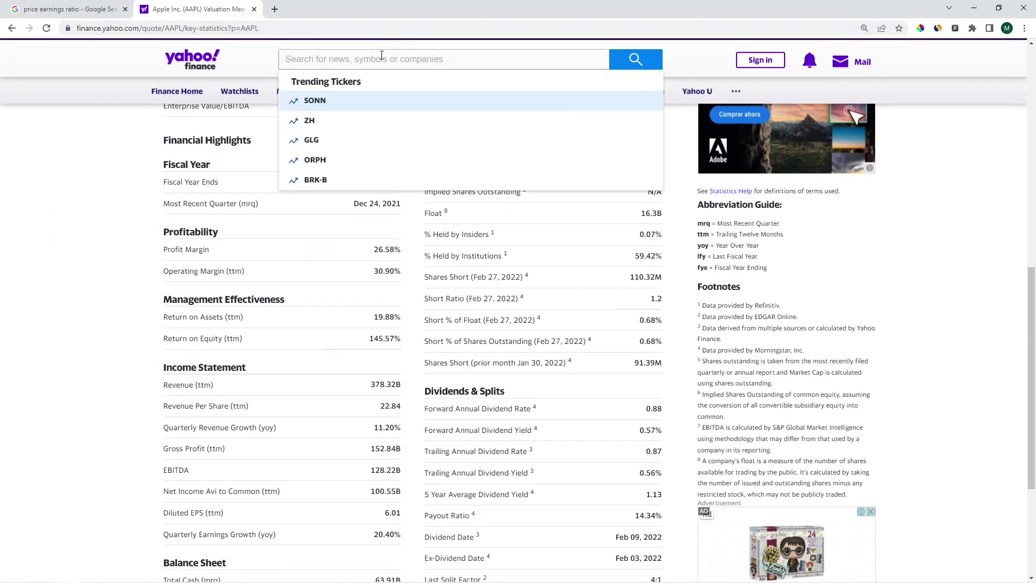
type("tsla")
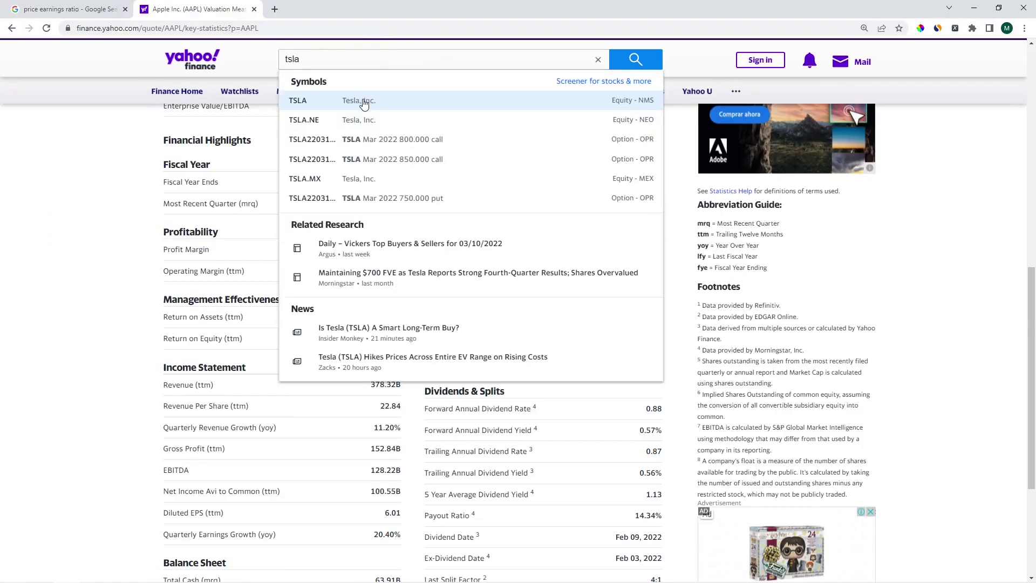
Step: Select Tesla's 5.52B net income to common and compare it with Excel's computed earnings
left_click(363, 103)
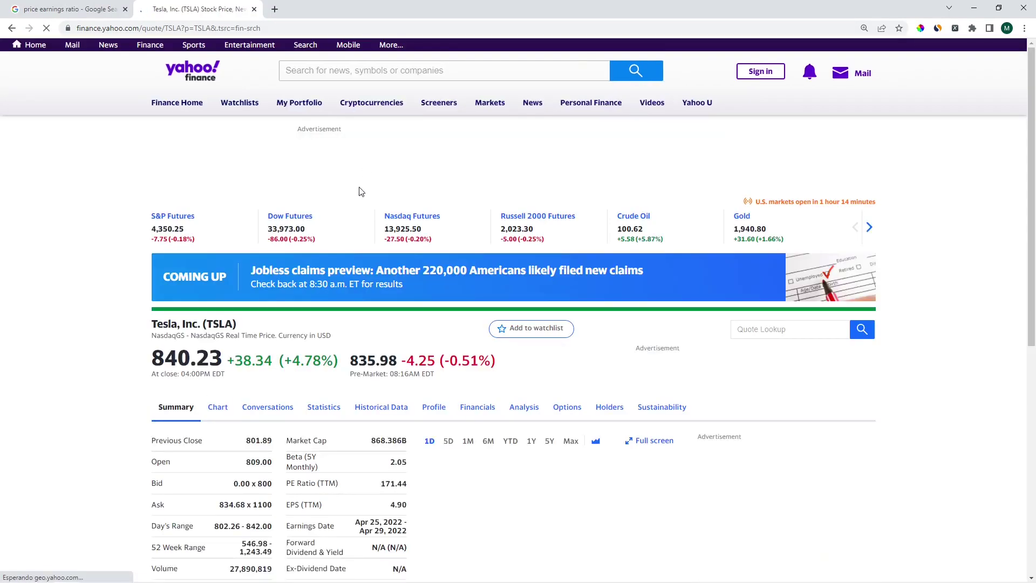
left_click(324, 398)
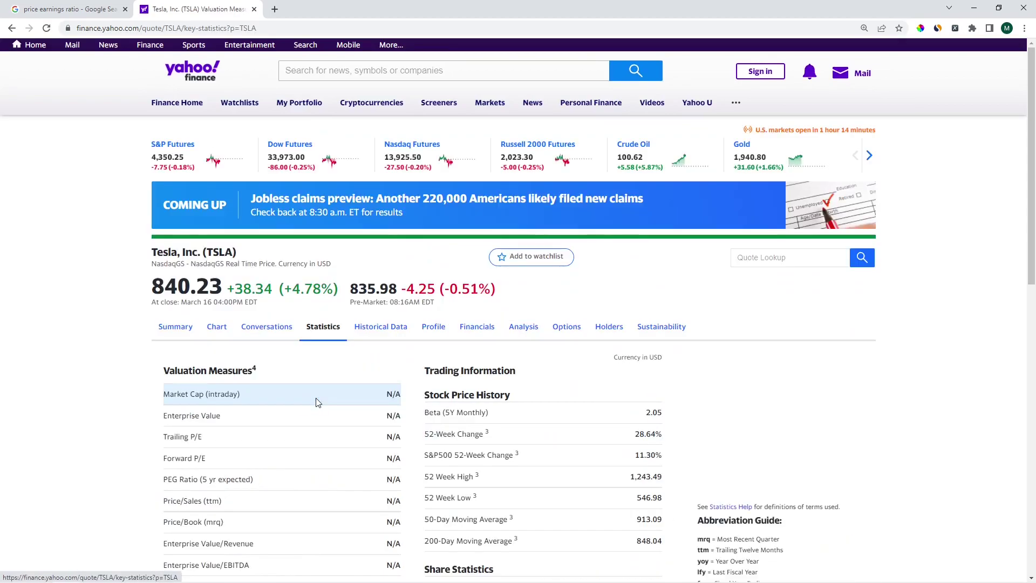
scroll(316, 403, "down", 3)
scroll(315, 403, "down", 3)
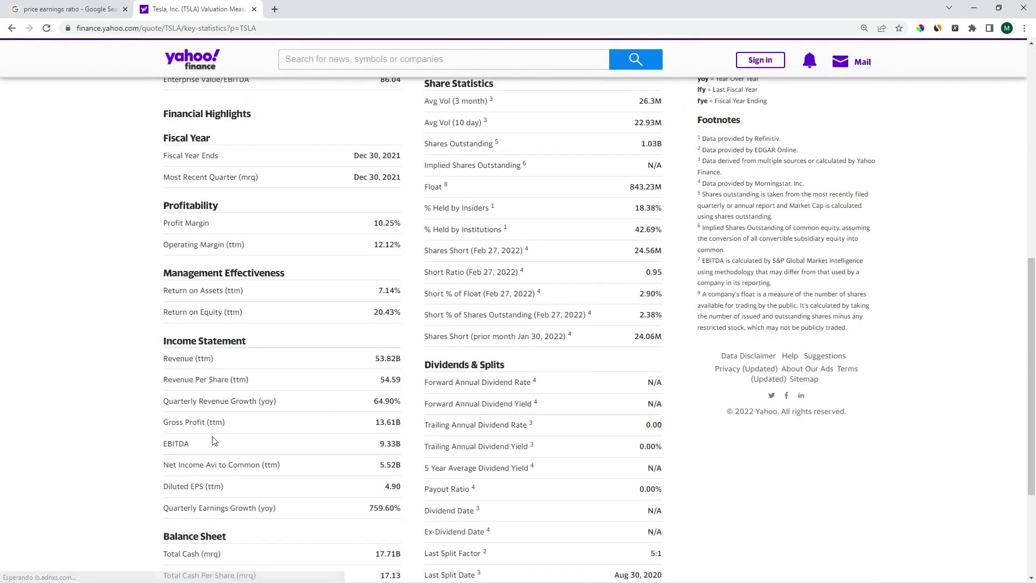
double_click(382, 464)
key("alt+Tab")
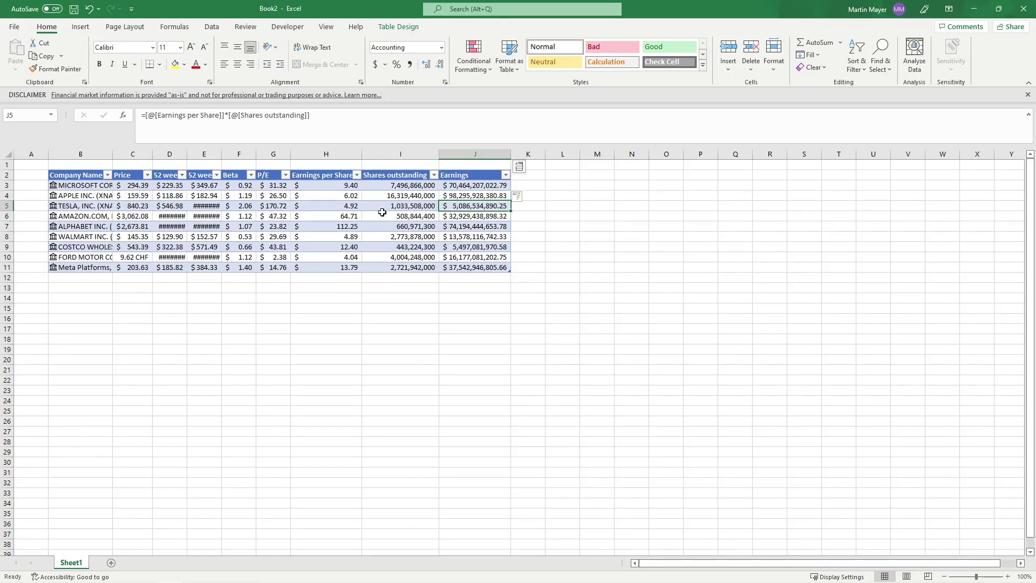
key("Left")
key("Left")
key("Left")
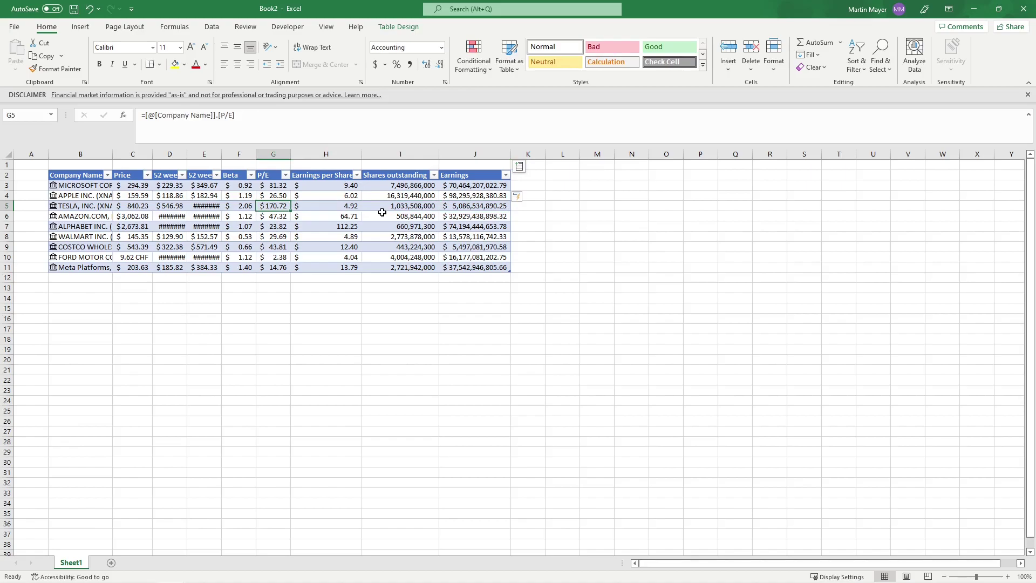
Step: Insert a PivotTable from the stock_data table on a new sheet named 'screener'
left_click(82, 29)
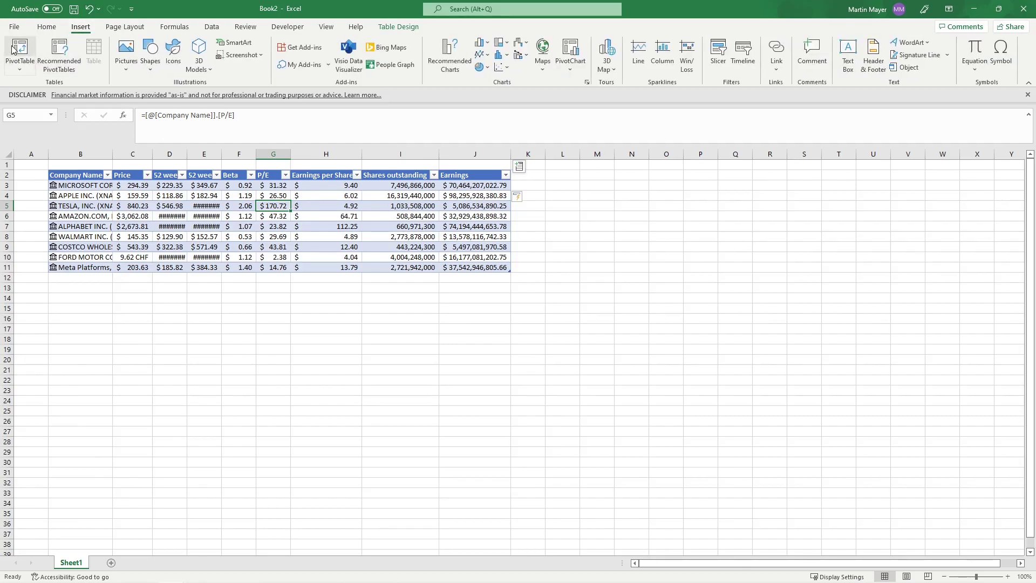
left_click(14, 49)
left_click(577, 424)
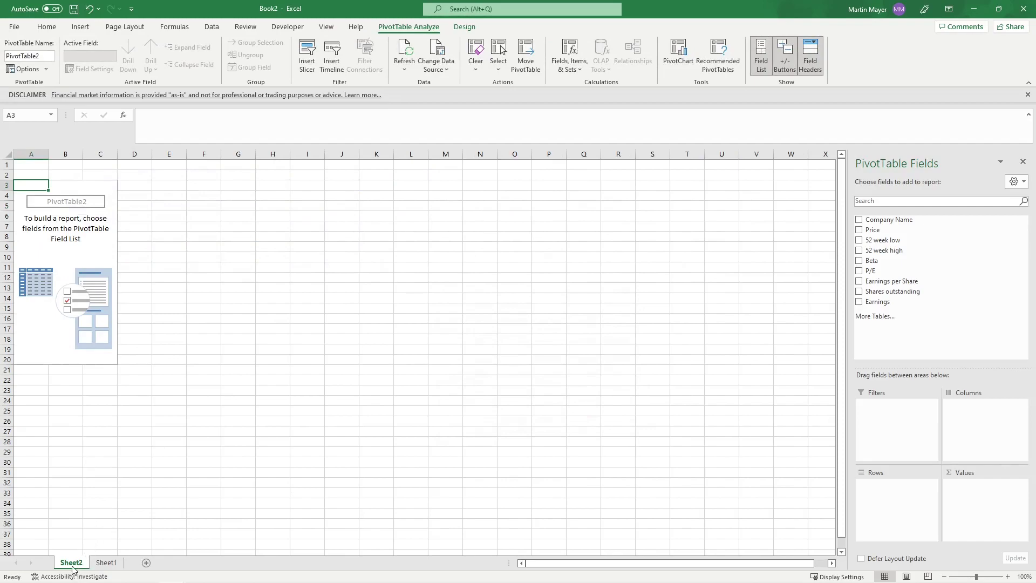
double_click(71, 562)
type("dashb")
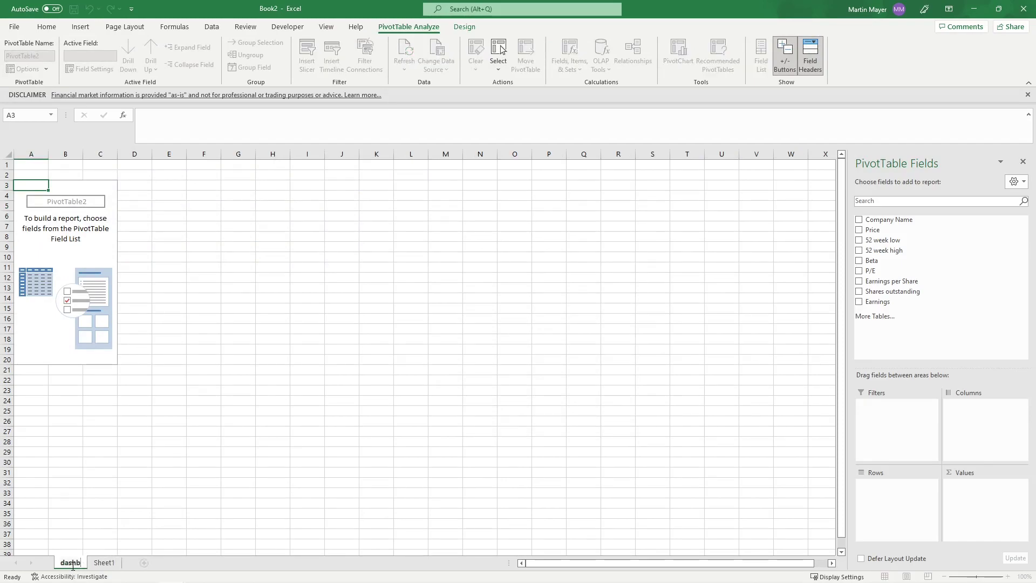
key("BackSpace")
type("screener")
key("Return")
Step: Rename Sheet1 to 'data' with a red tab, and give the screener tab green
left_click(112, 562)
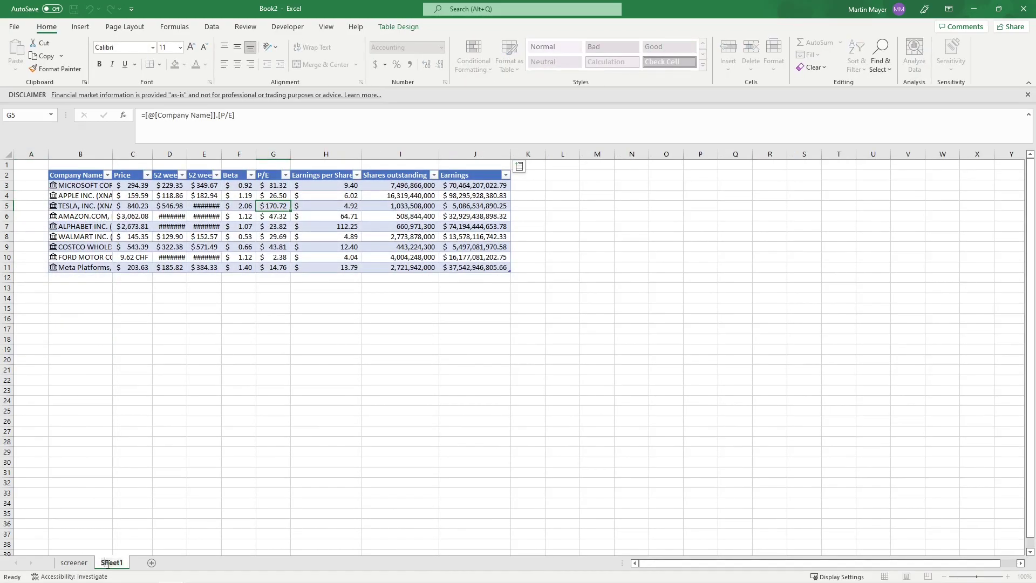
double_click(112, 562)
type("data")
key("Return")
right_click(108, 567)
mouse_move(142, 507)
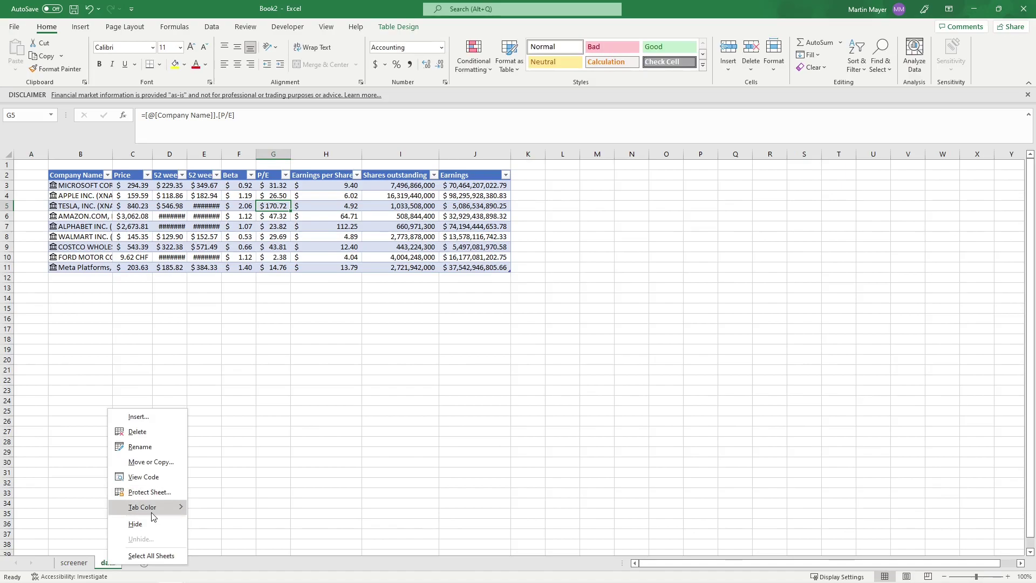
left_click(200, 537)
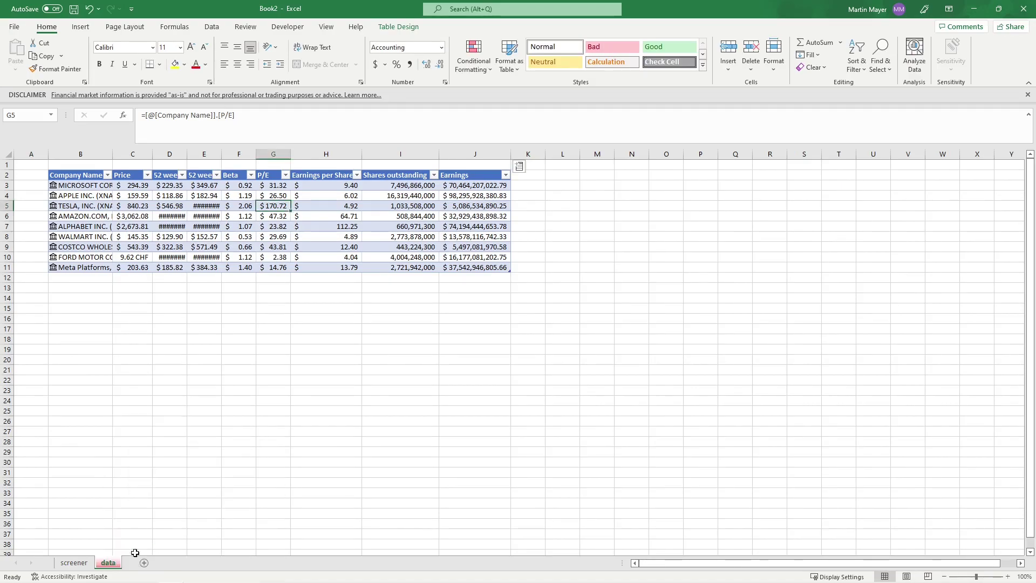
right_click(80, 565)
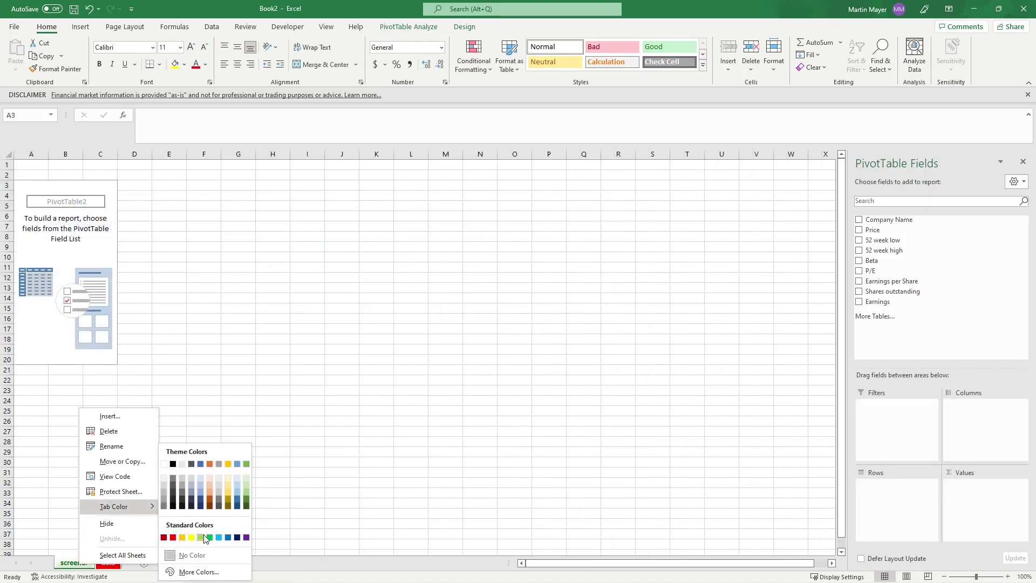
left_click(208, 540)
Step: Add Company Name to the pivot table's Filters area
left_click(93, 430)
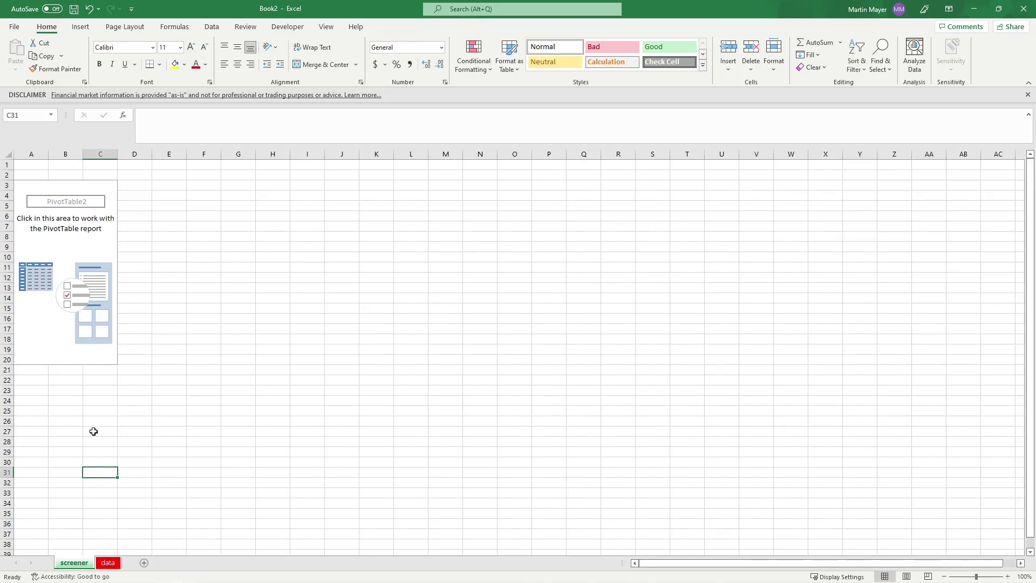
left_click(69, 328)
left_click(44, 227)
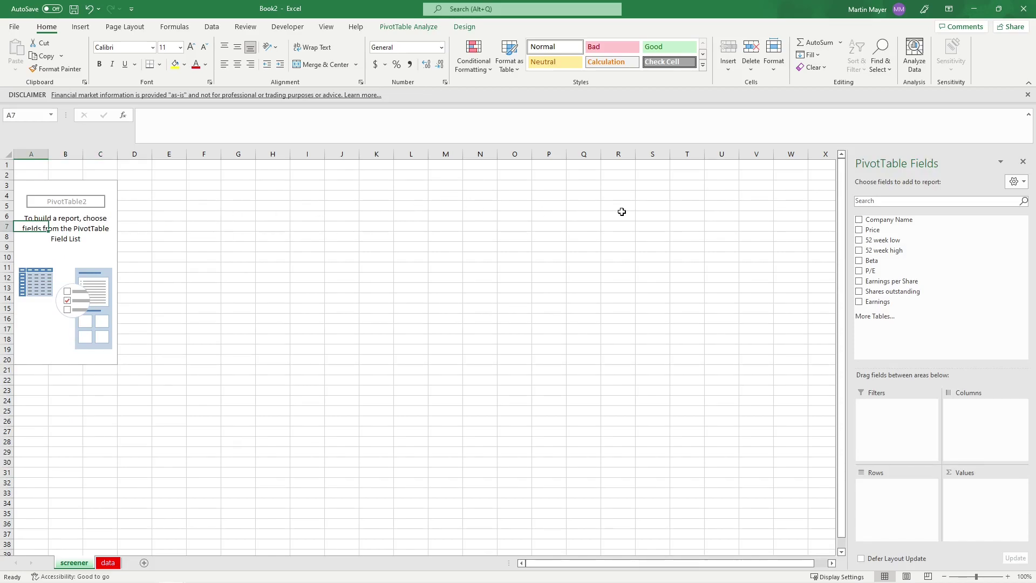
left_click_drag(876, 224, 878, 490)
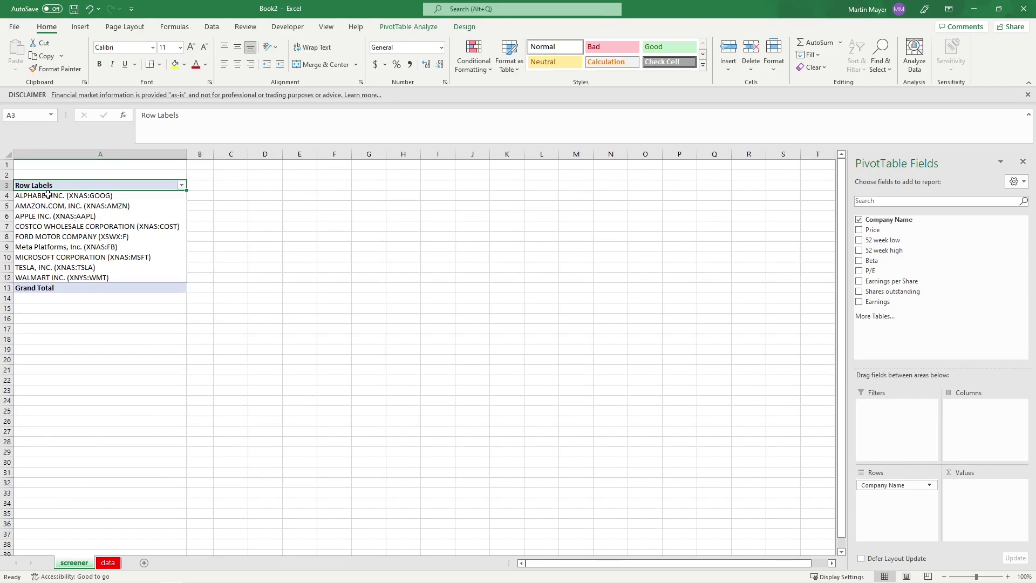
Step: Add a Ticker symbol column to the stock table on the data sheet
left_click(108, 562)
left_click(212, 205)
left_click(520, 167)
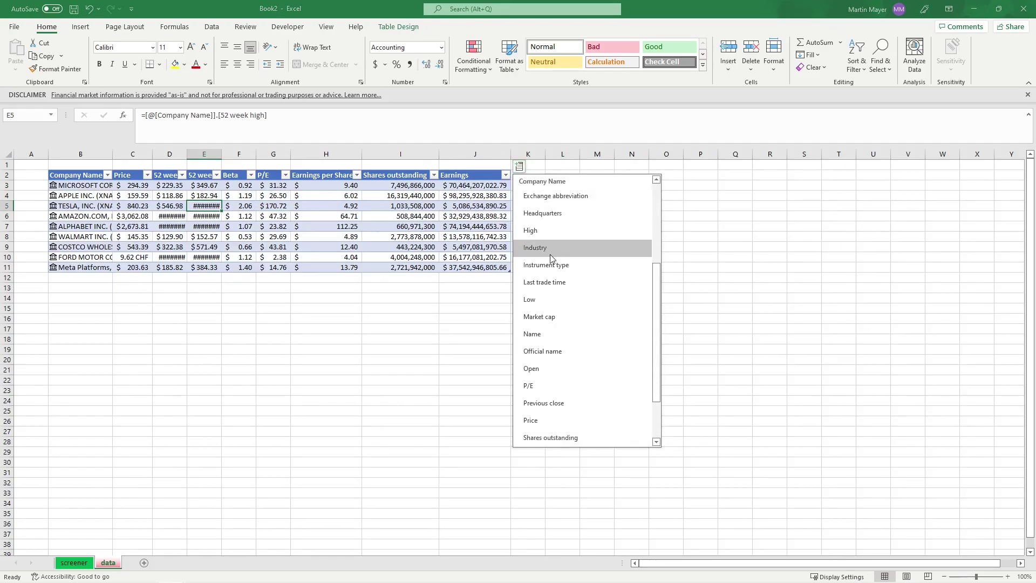
scroll(561, 290, "down", 1)
scroll(561, 324, "down", 1)
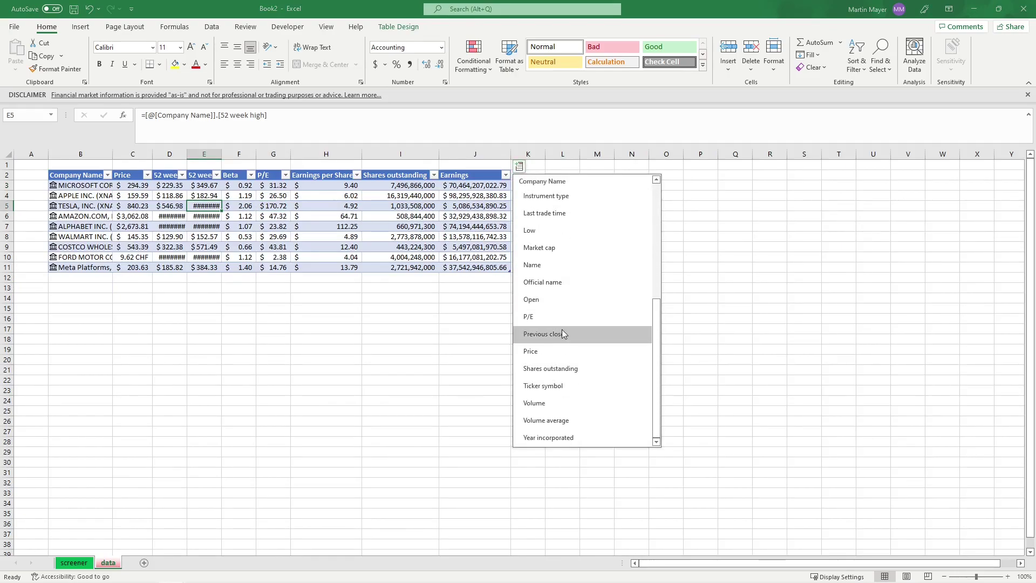
left_click(534, 385)
left_click(532, 197)
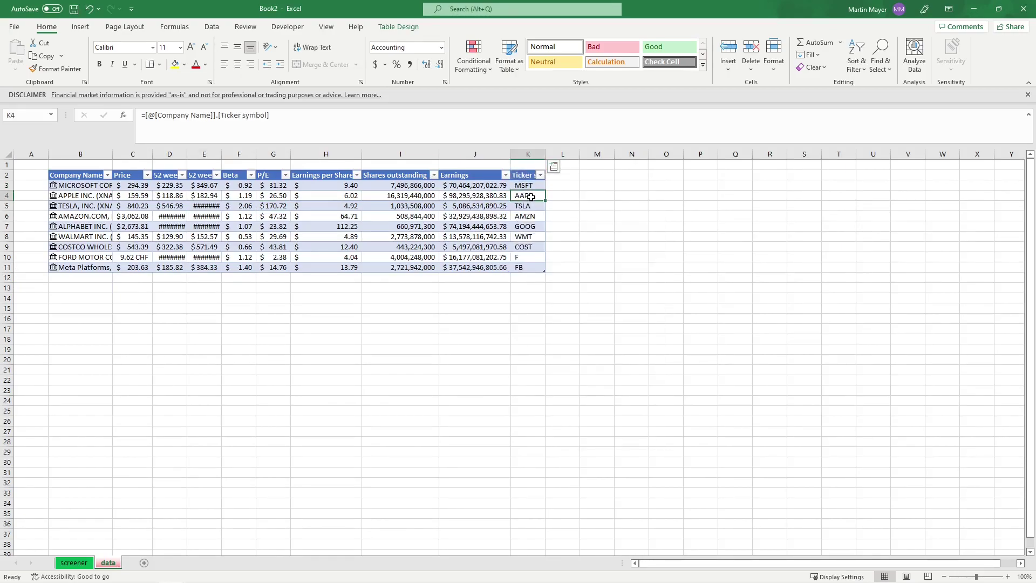
Step: Refresh the screener pivot and list Ticker symbol as its rows
left_click(74, 562)
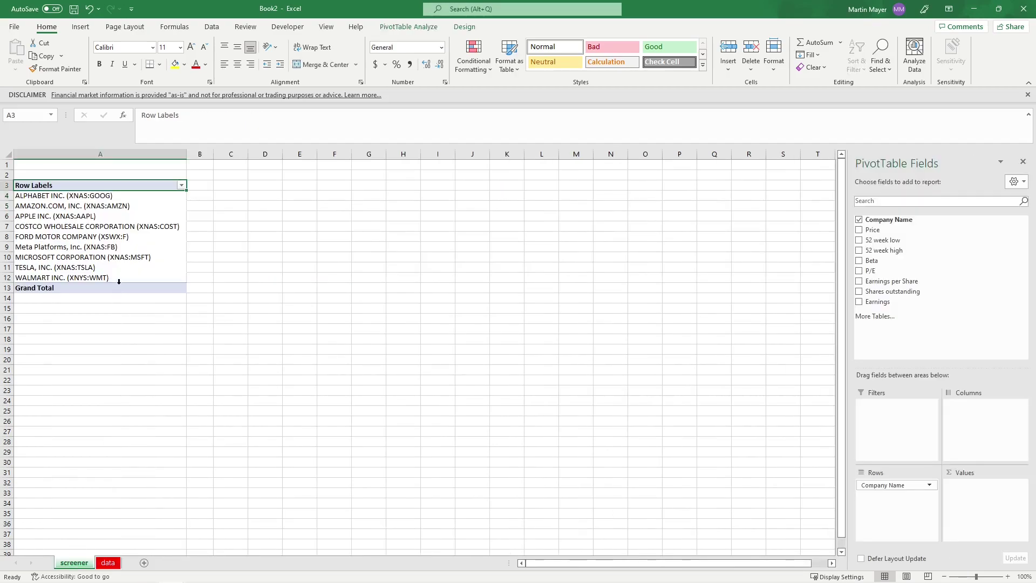
right_click(81, 216)
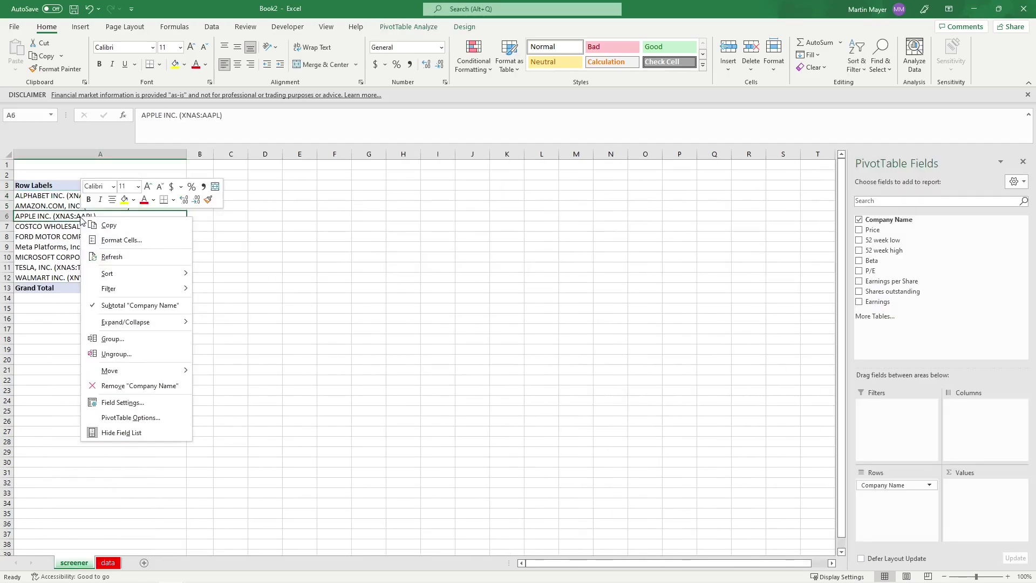
left_click(126, 257)
mouse_move(879, 312)
left_mouse_down()
mouse_move(877, 493)
mouse_move(881, 341)
left_mouse_up()
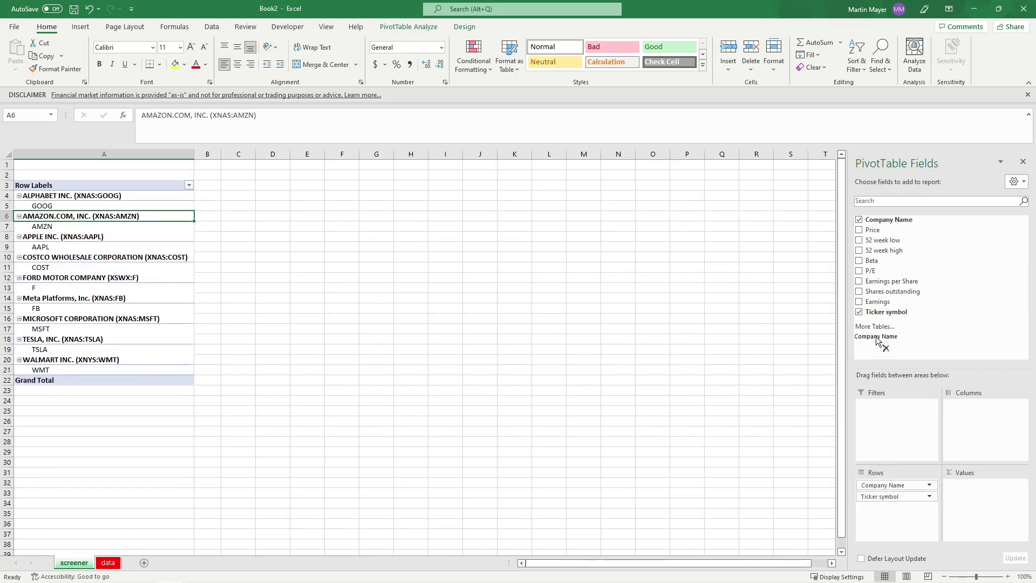
Step: Insert blank rows above the pivot and a blank column A before it
right_click(8, 175)
left_click(39, 260)
key("F4")
key("F4")
key("F4")
key("F4")
key("F4")
key("F4")
left_click(36, 197)
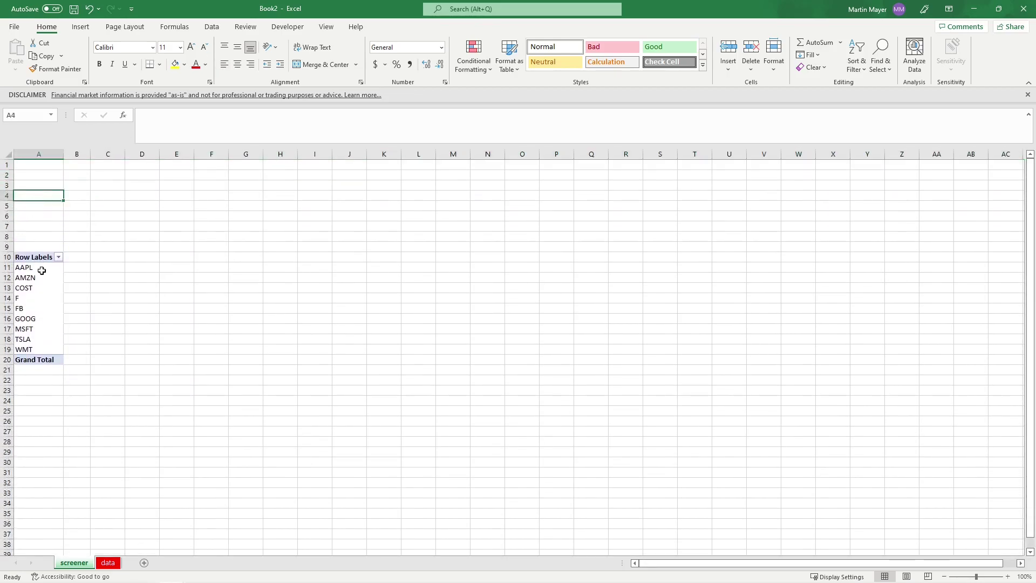
right_click(37, 154)
left_click(72, 245)
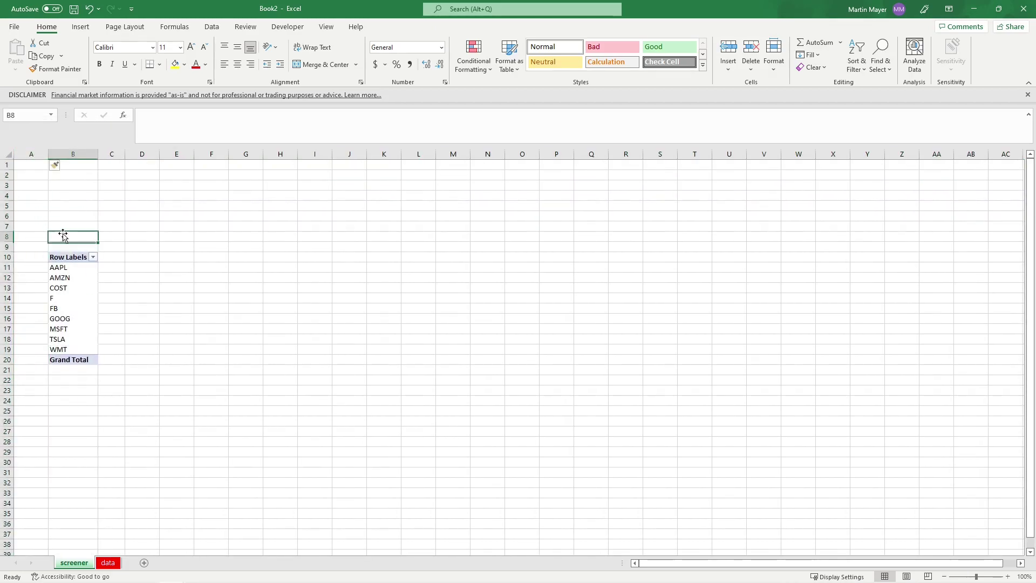
left_click(72, 267)
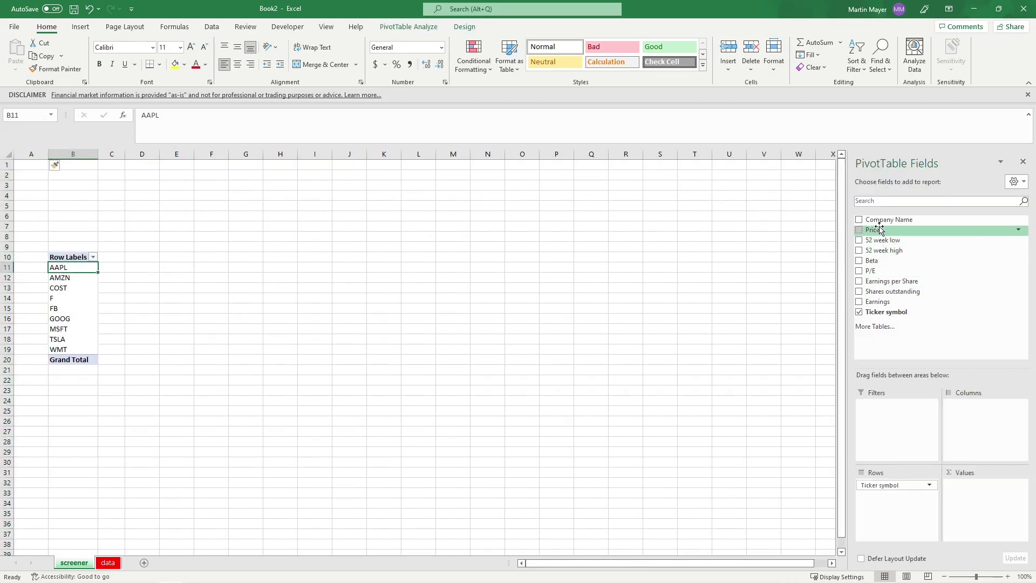
Step: Add Exchange abbreviation and Instrument type columns to the stock table
left_click(94, 566)
left_click(204, 226)
left_click(554, 166)
scroll(594, 255, "down", 1)
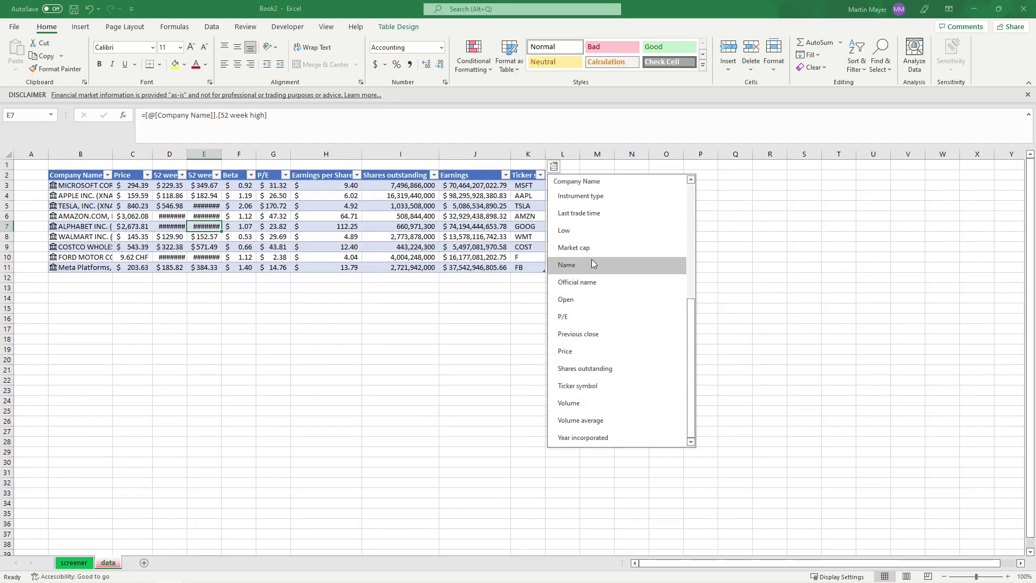
scroll(592, 259, "up", 1)
scroll(591, 259, "up", 2)
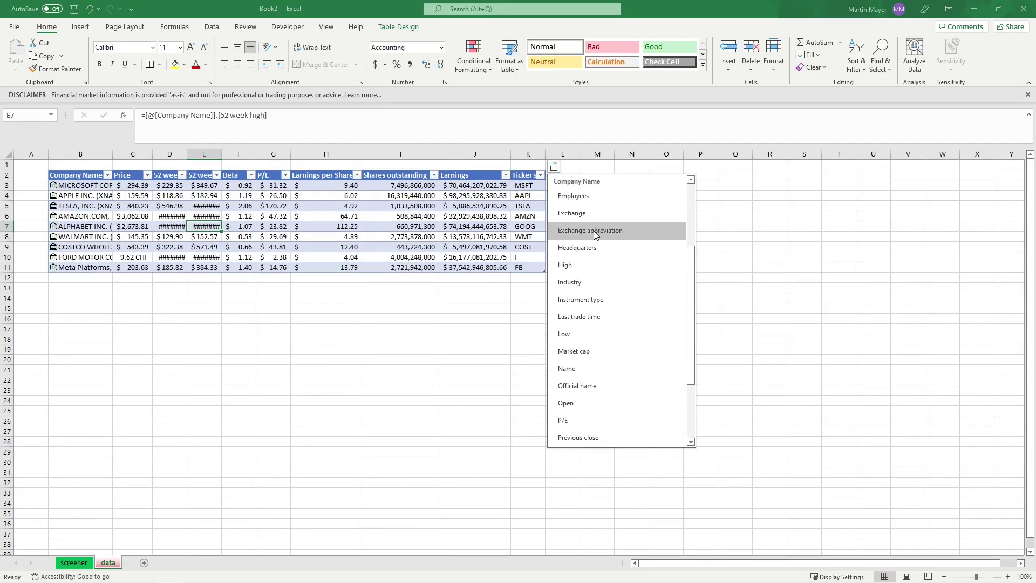
left_click(596, 232)
left_click(589, 166)
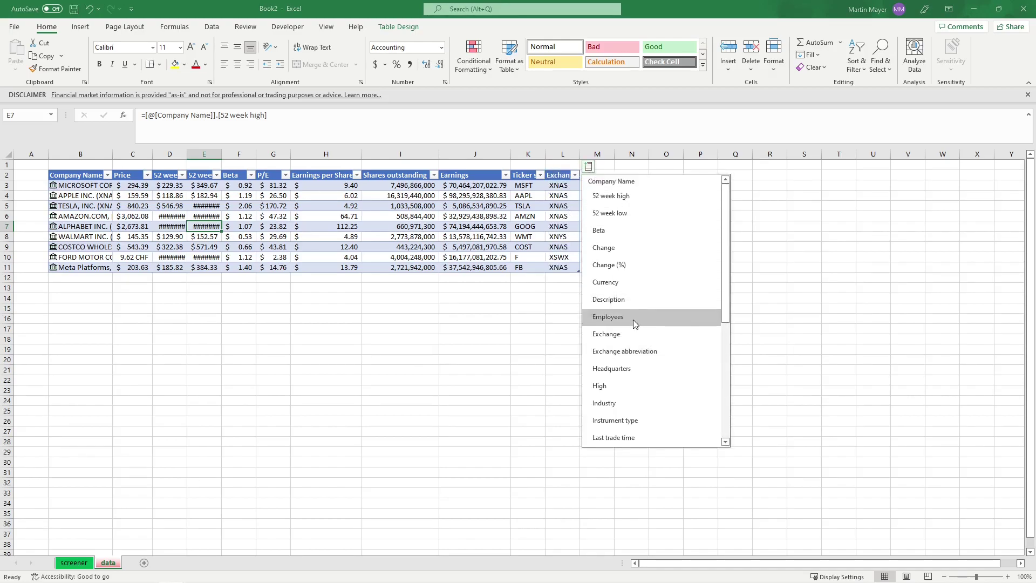
scroll(643, 336, "down", 1)
scroll(643, 337, "down", 1)
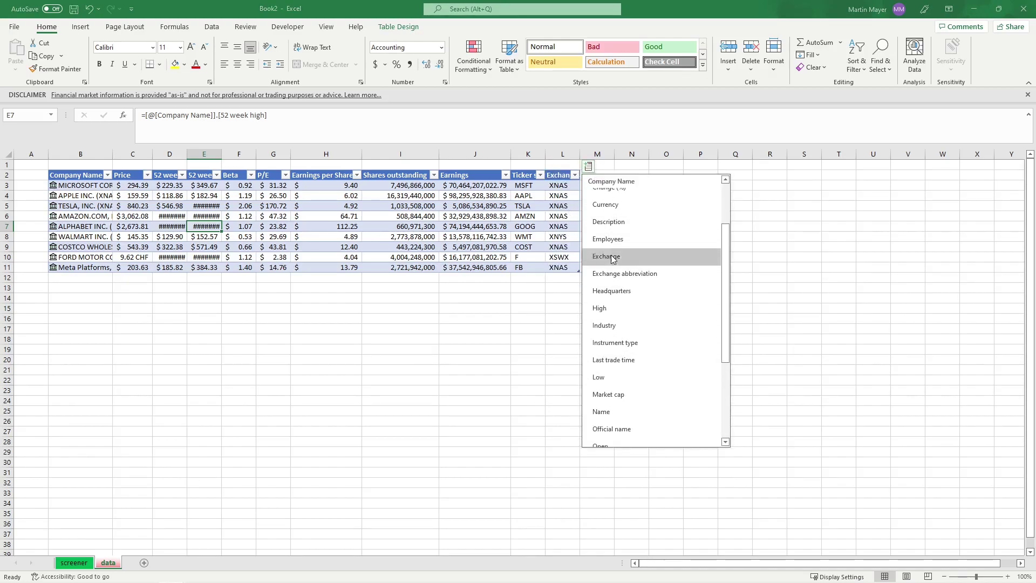
scroll(611, 230, "up", 1)
scroll(640, 275, "down", 1)
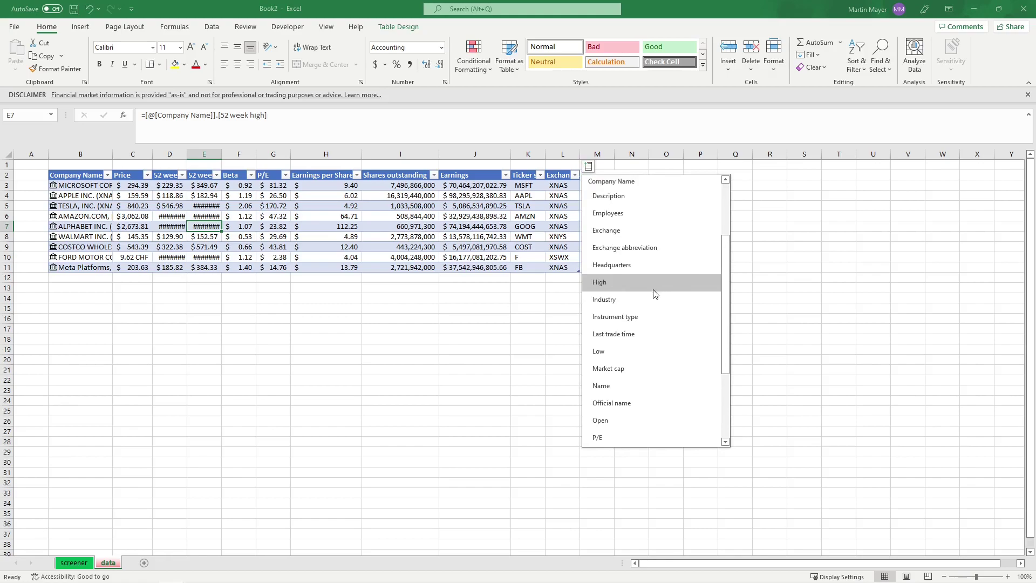
left_click(630, 317)
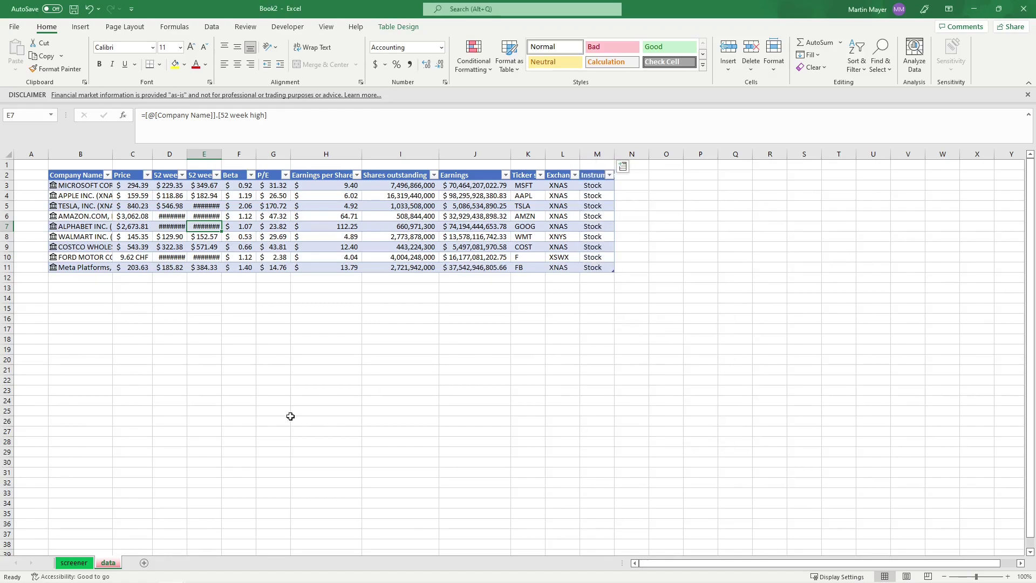
Step: Refresh the screener pivot and add Exchange abbreviation and Instrument type as filters
left_click(74, 562)
left_click(72, 291)
right_click(72, 291)
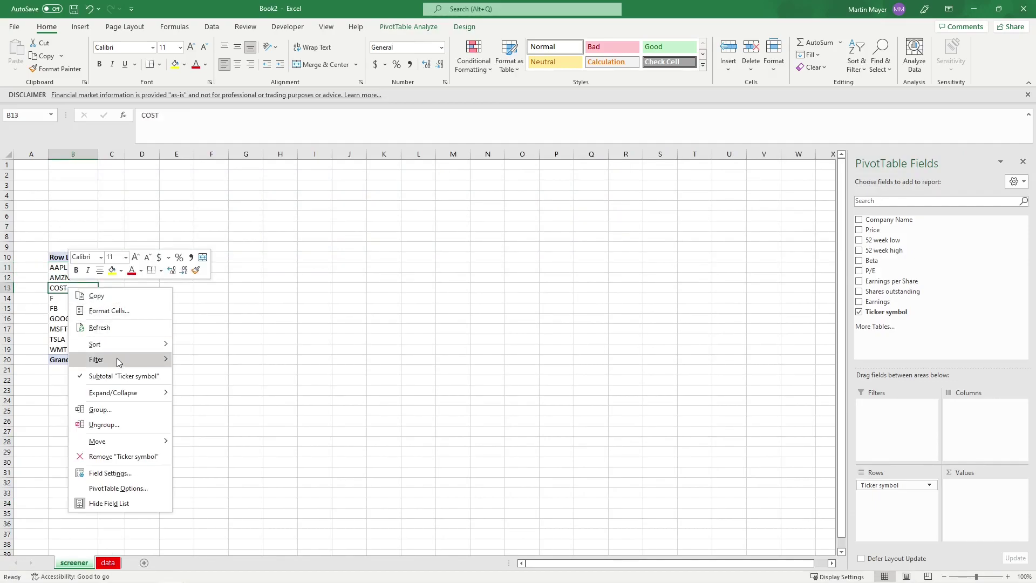
left_click(93, 328)
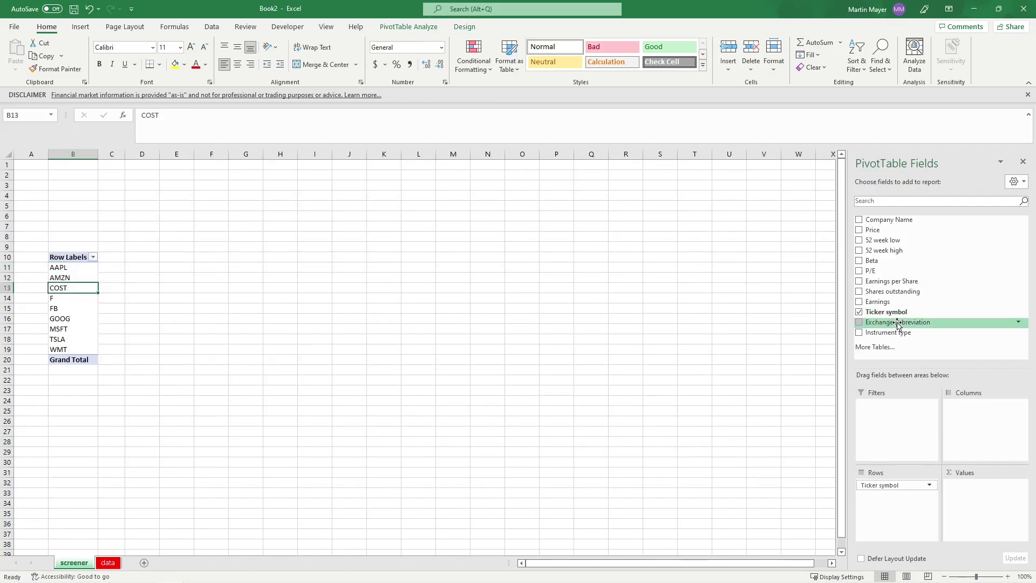
left_click_drag(897, 324, 890, 409)
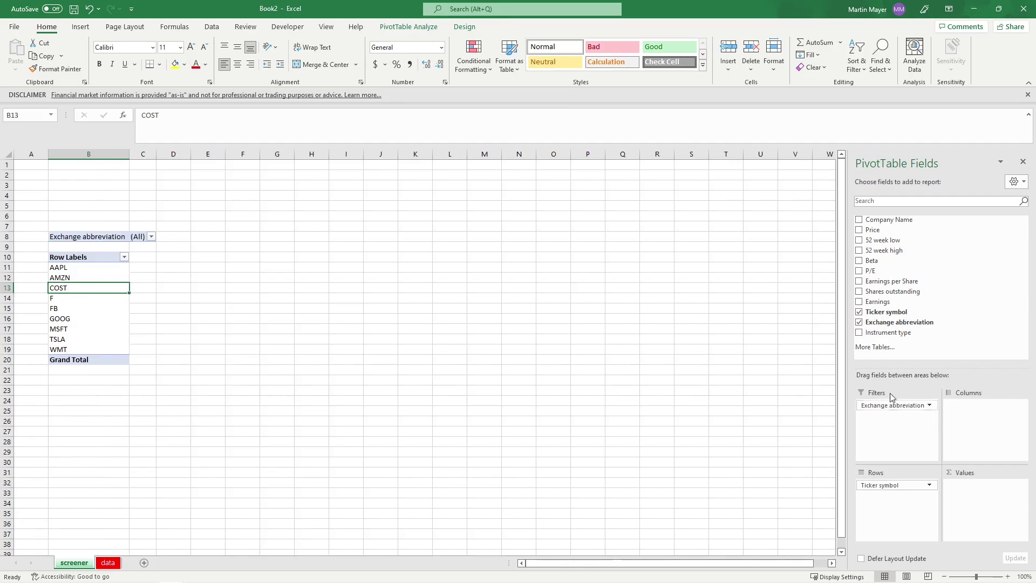
left_click_drag(890, 335, 893, 418)
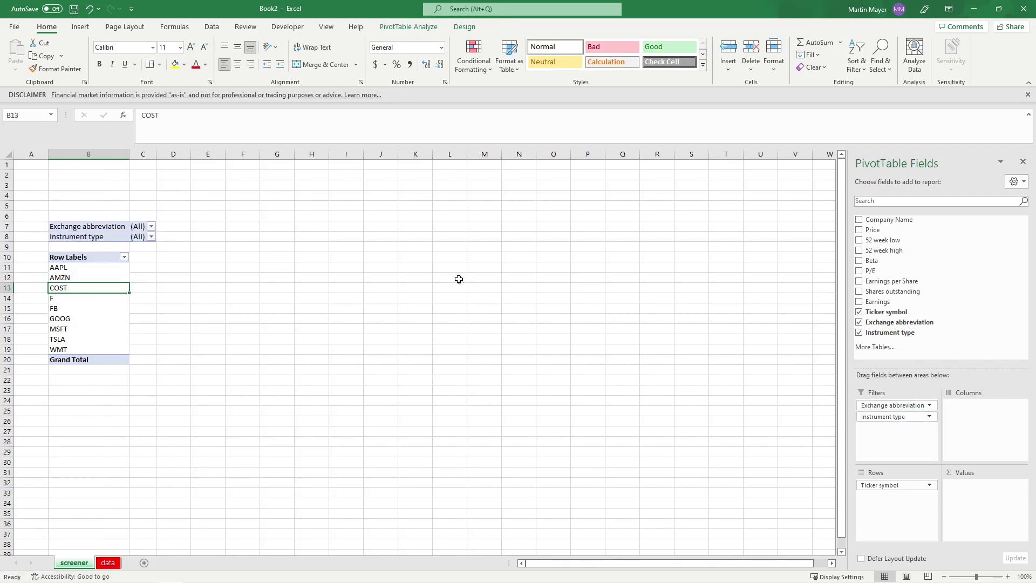
Step: Review the exchange filter values XNAS, XNYS and XSWX
left_click(150, 227)
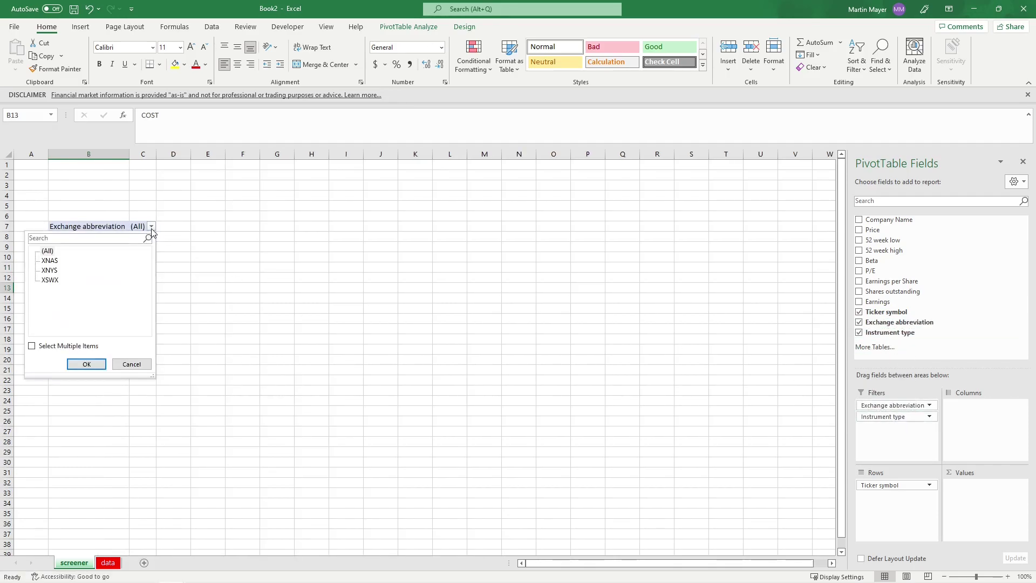
left_click(55, 262)
left_click(49, 271)
left_click(56, 282)
Step: Open a new Chrome tab, then check Excel's Instrument type and Exchange filter options
left_click(67, 572)
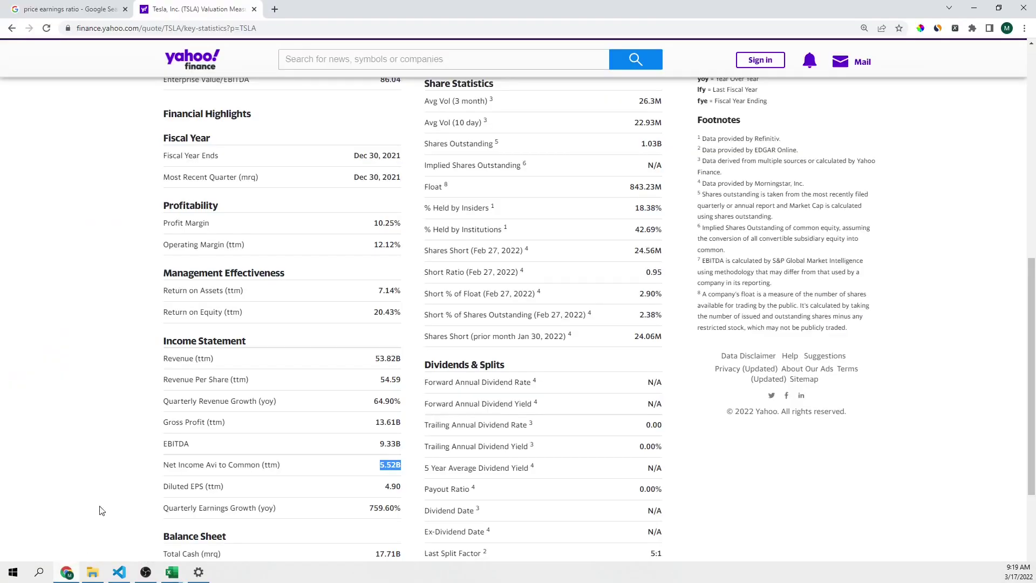
left_click(273, 9)
type("c")
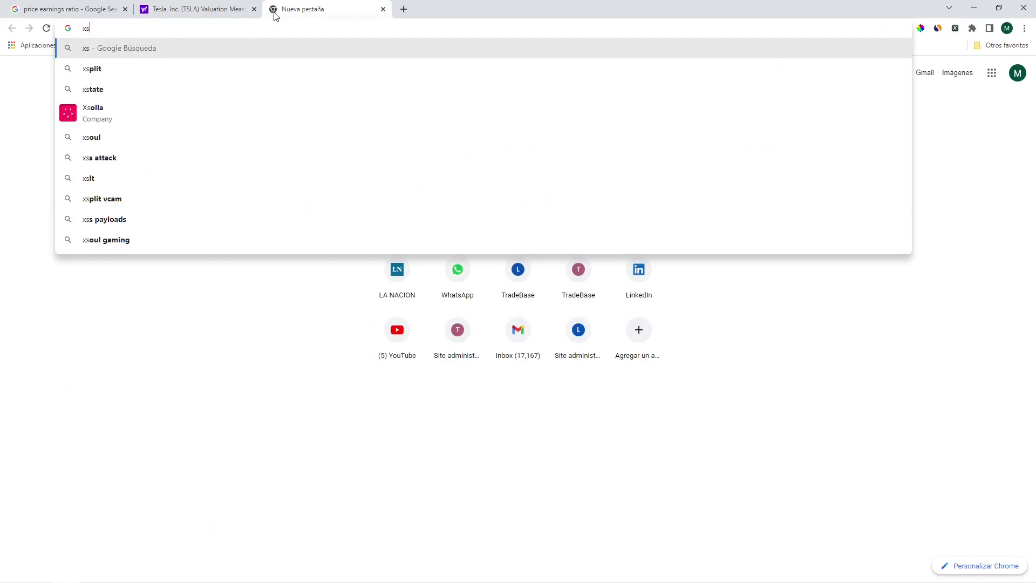
type("ost")
key("alt+Tab")
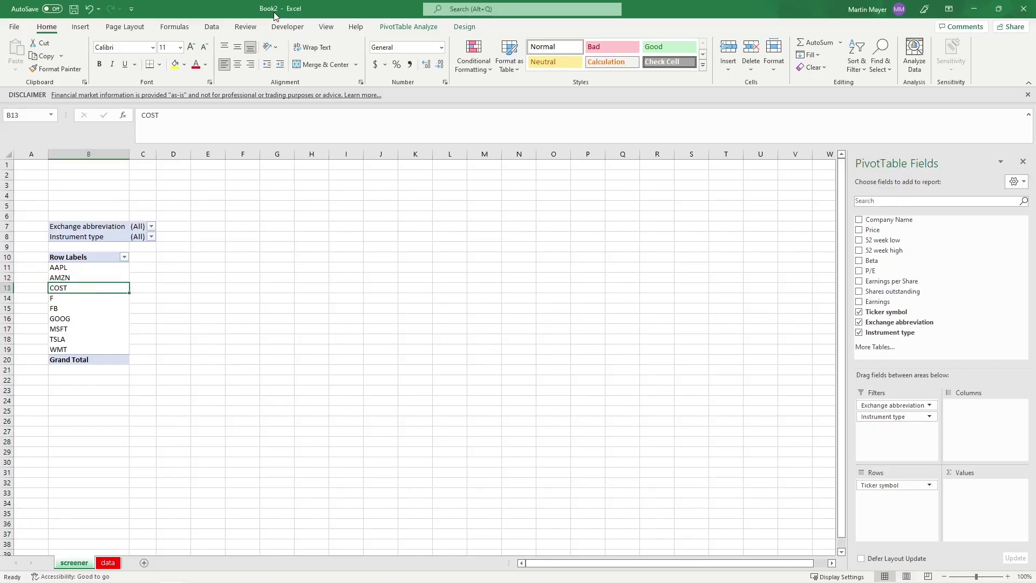
left_click(151, 237)
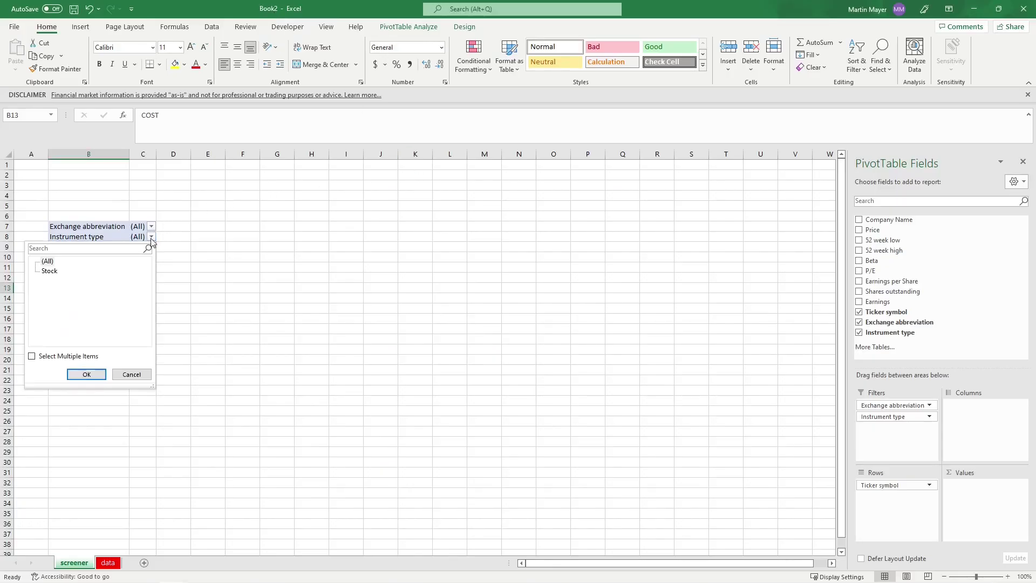
left_click(150, 238)
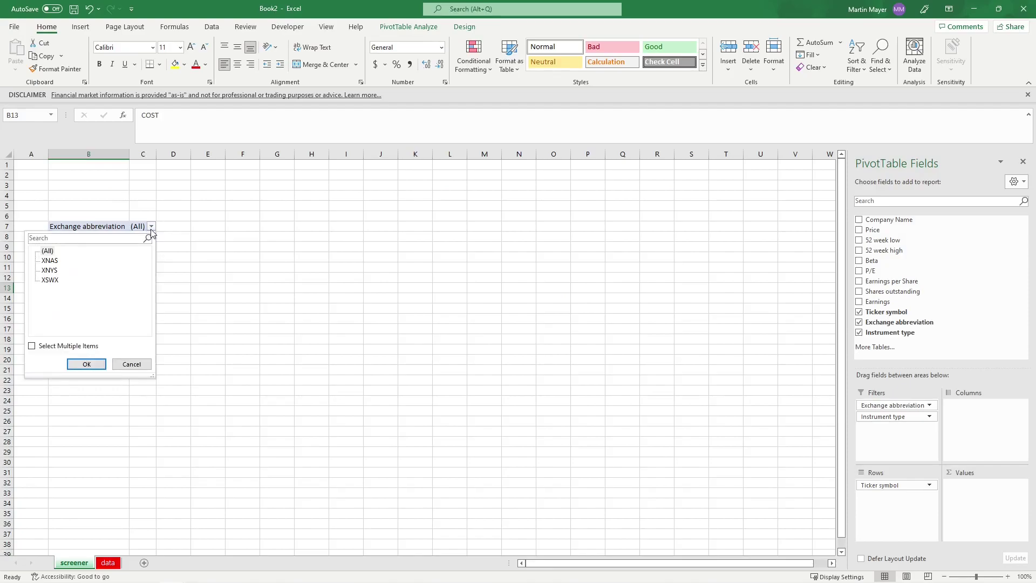
Step: Search Chrome for 'xswx stock exchange', then return to Excel and dismiss the filter list
key("alt+Tab")
type("xswx")
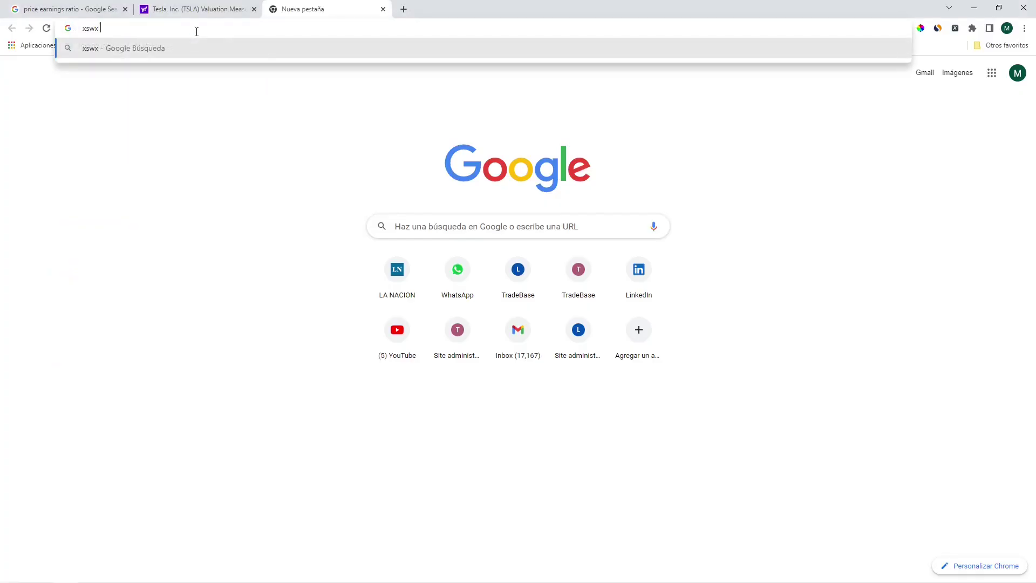
type(" excahng")
key("Down")
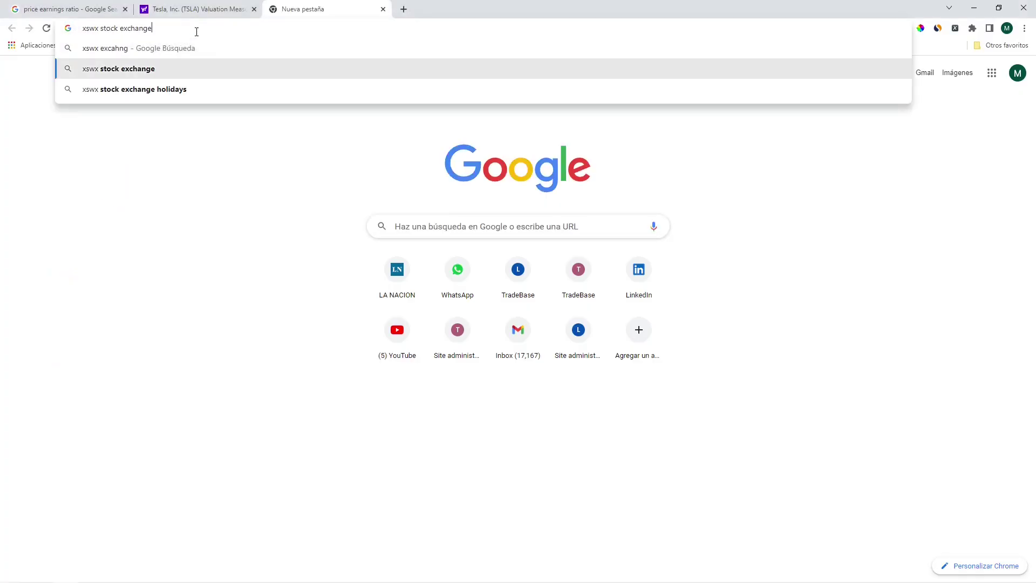
key("Return")
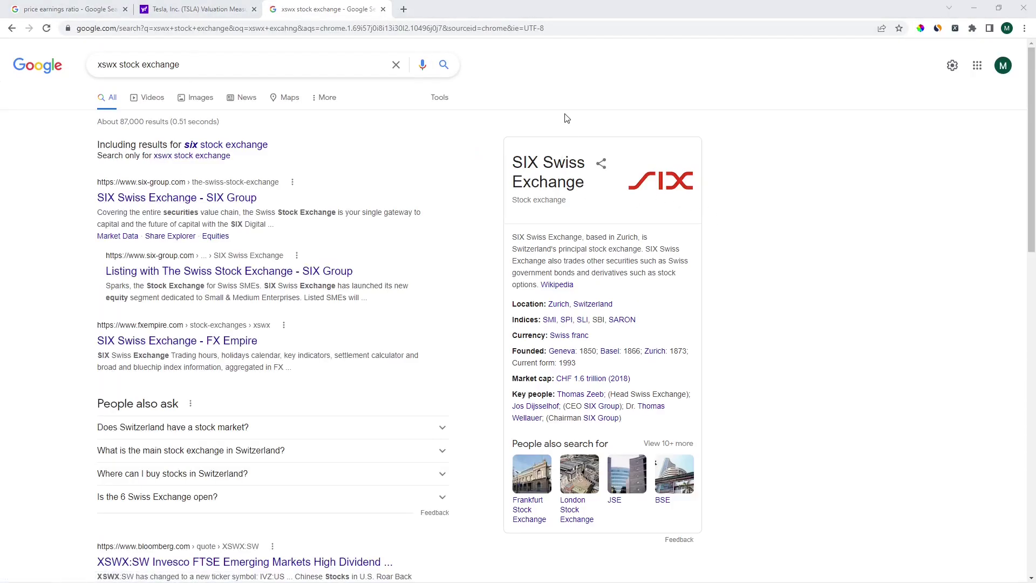
key("alt+Tab")
left_click(150, 237)
key("Escape")
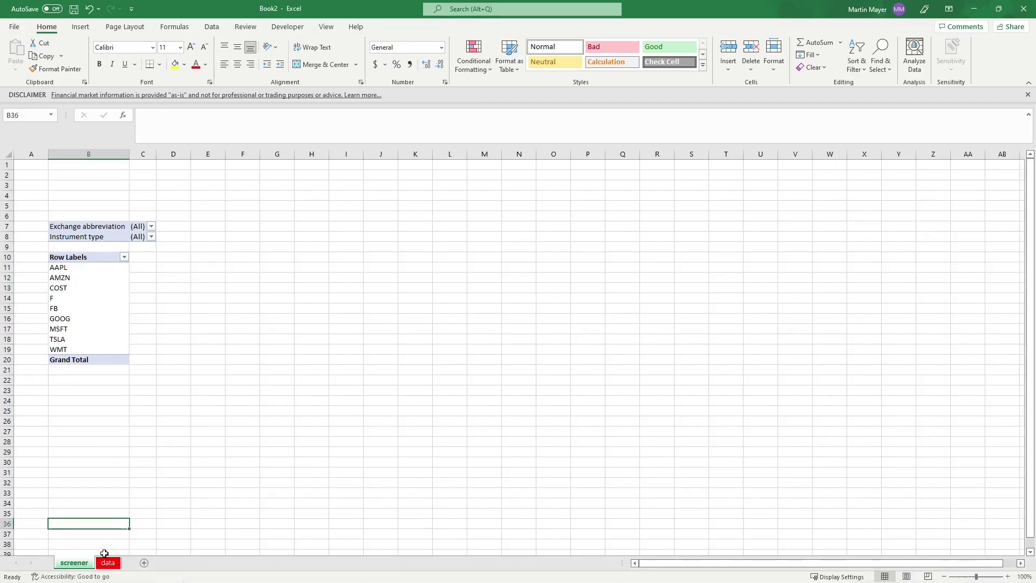
Step: Add Beta to the Filters area of the screener pivot
left_click(106, 561)
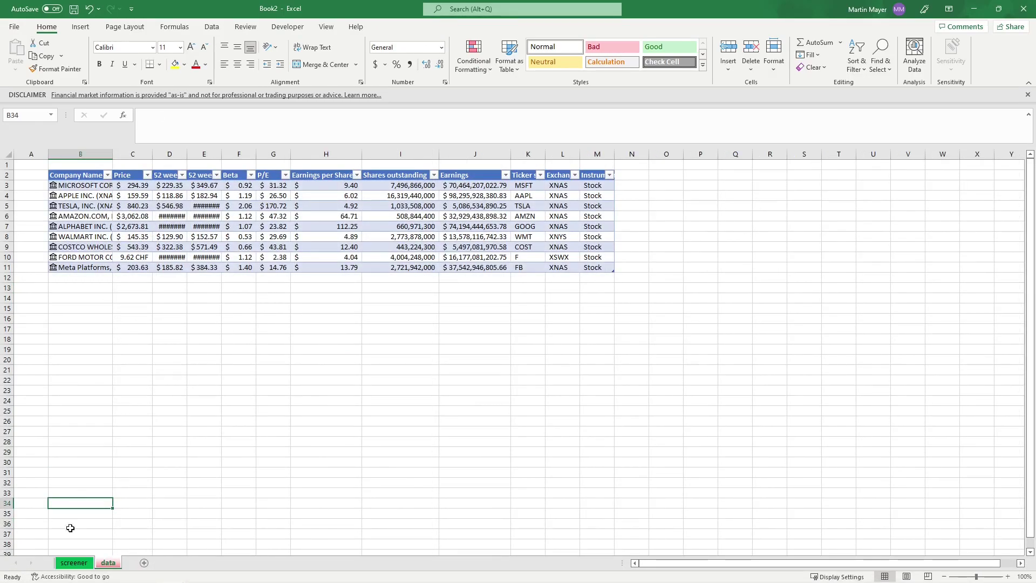
left_click(72, 561)
left_click(94, 293)
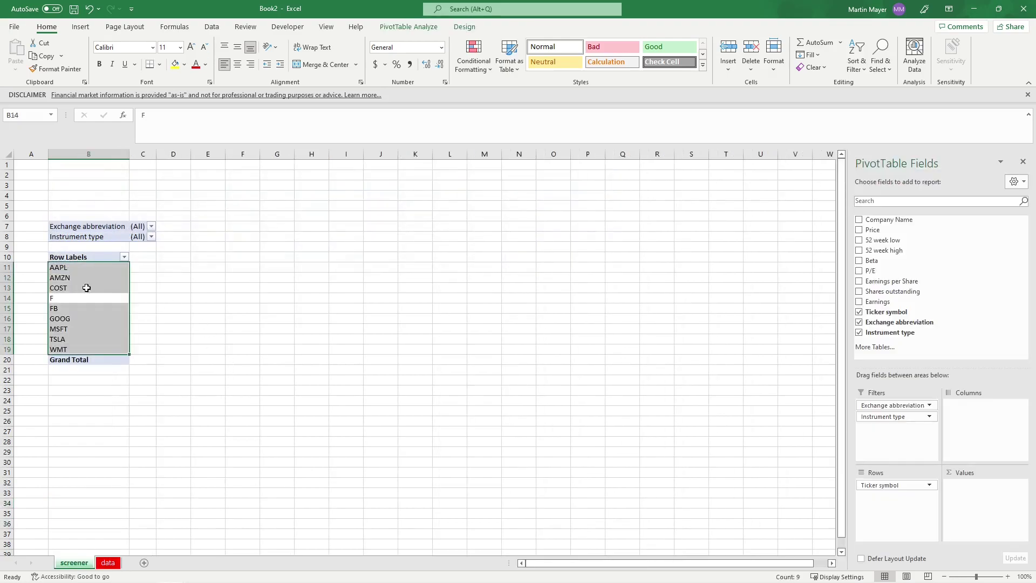
left_click(83, 277)
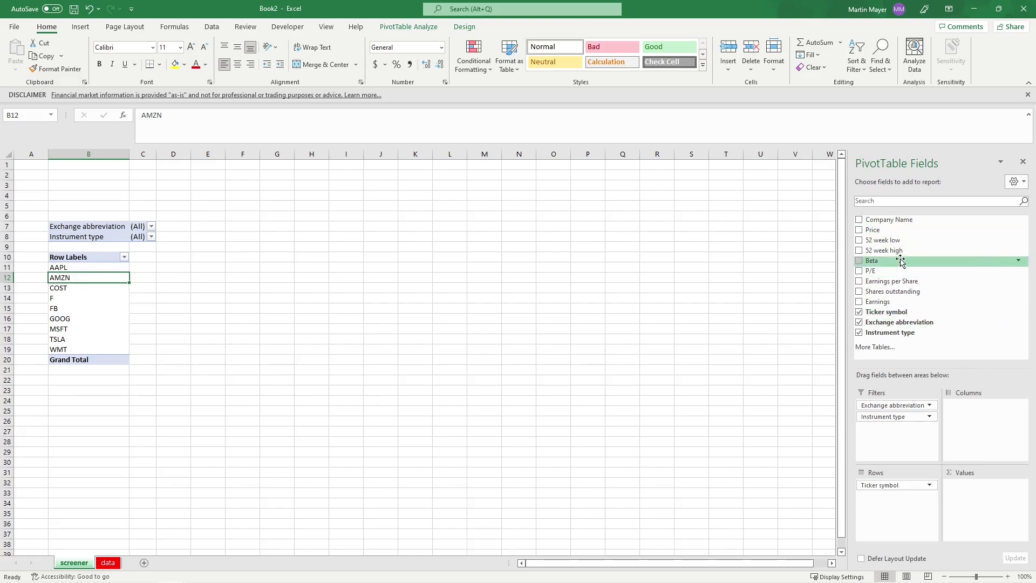
left_click_drag(898, 261, 885, 431)
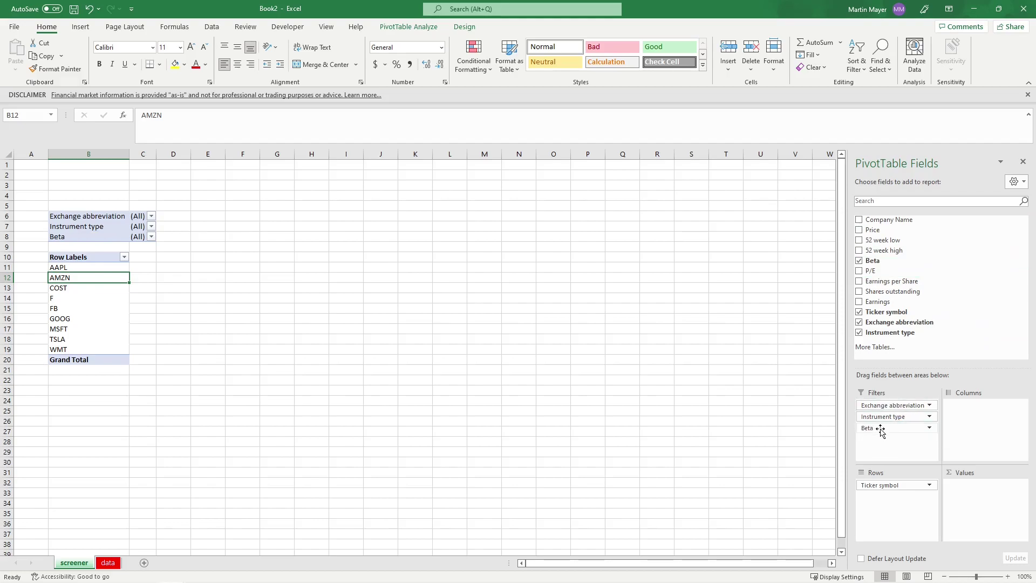
Step: Try Beta filter values $0.53 and $0.66 with multiple selection, then cancel
left_click(152, 237)
scroll(95, 290, "down", 3)
scroll(95, 290, "up", 1)
left_click(57, 271)
scroll(58, 275, "down", 1)
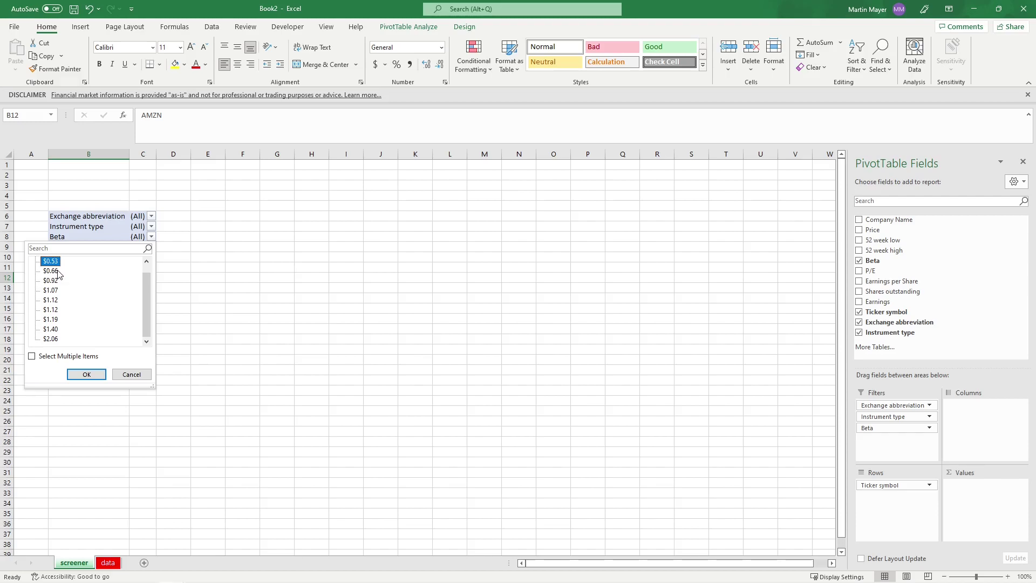
scroll(57, 291, "up", 1)
left_click(32, 356)
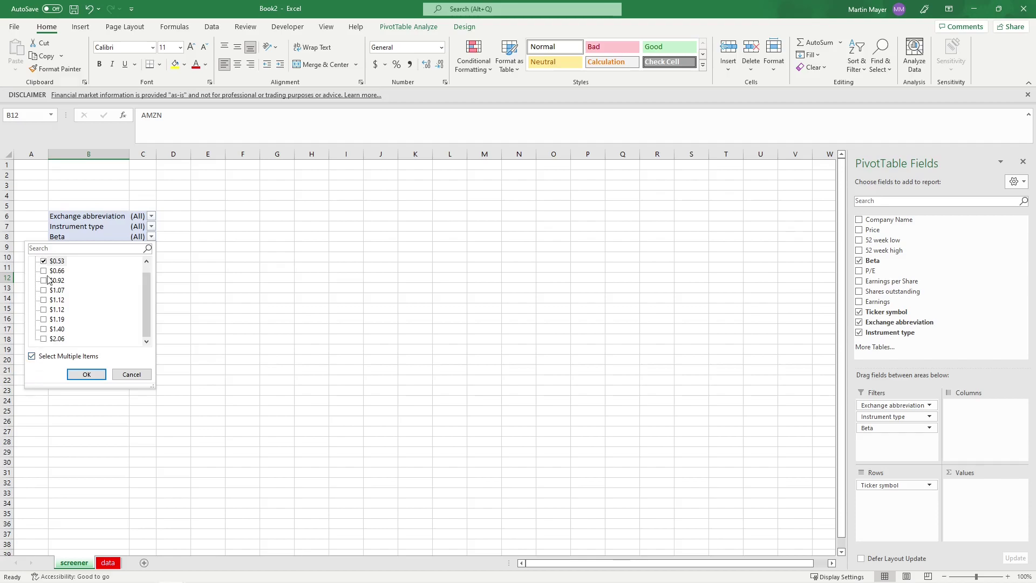
left_click(43, 271)
left_click(44, 271)
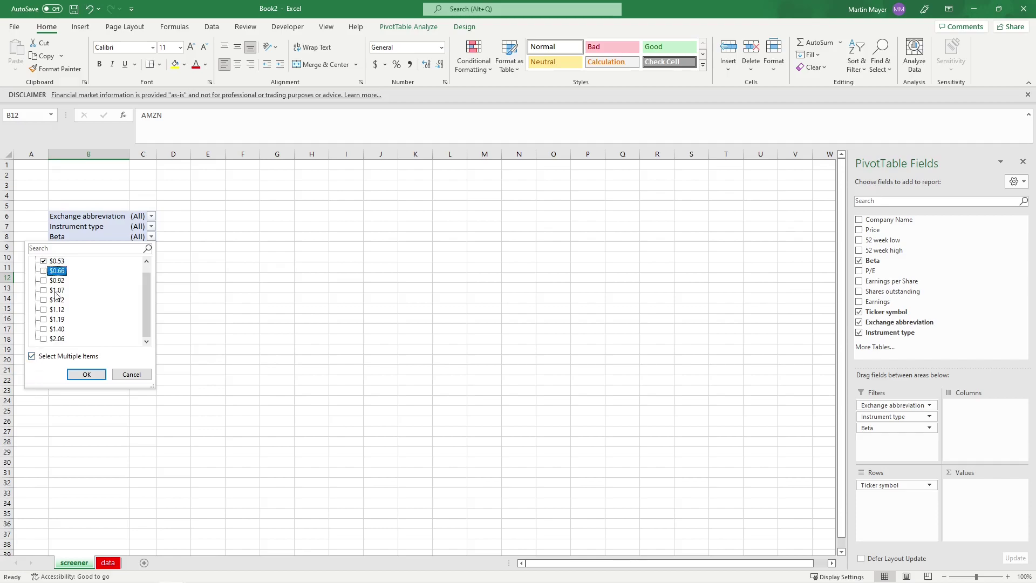
left_click(119, 377)
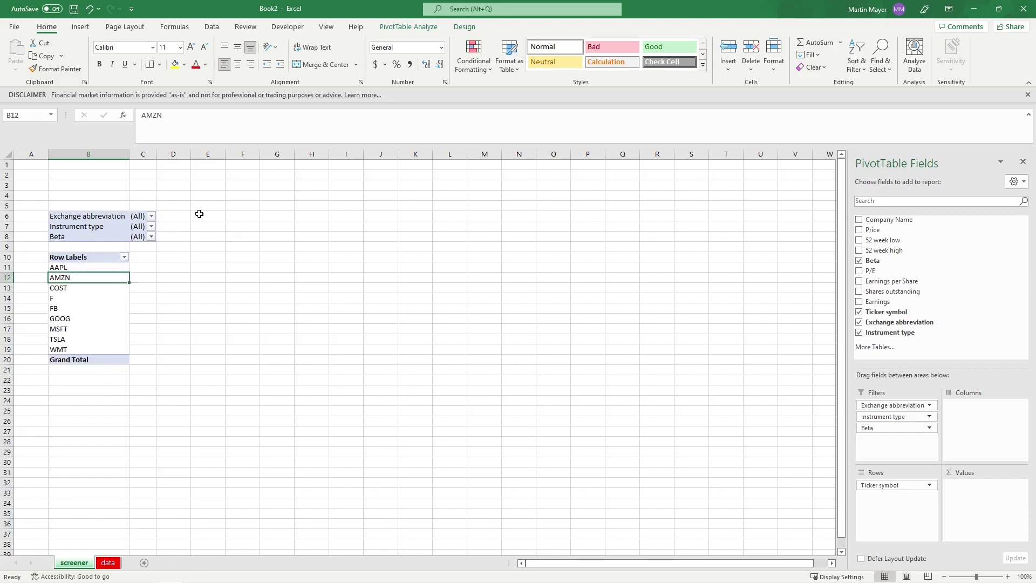
Step: Enter the label 'beta_lte' in E6 and the value 1 in F6
left_click(199, 214)
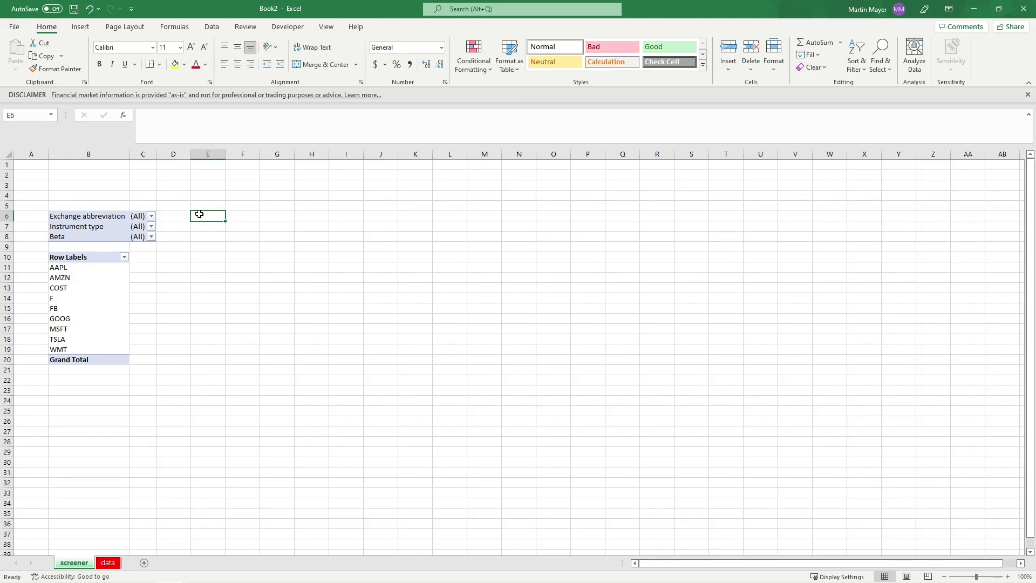
type("beta_lte")
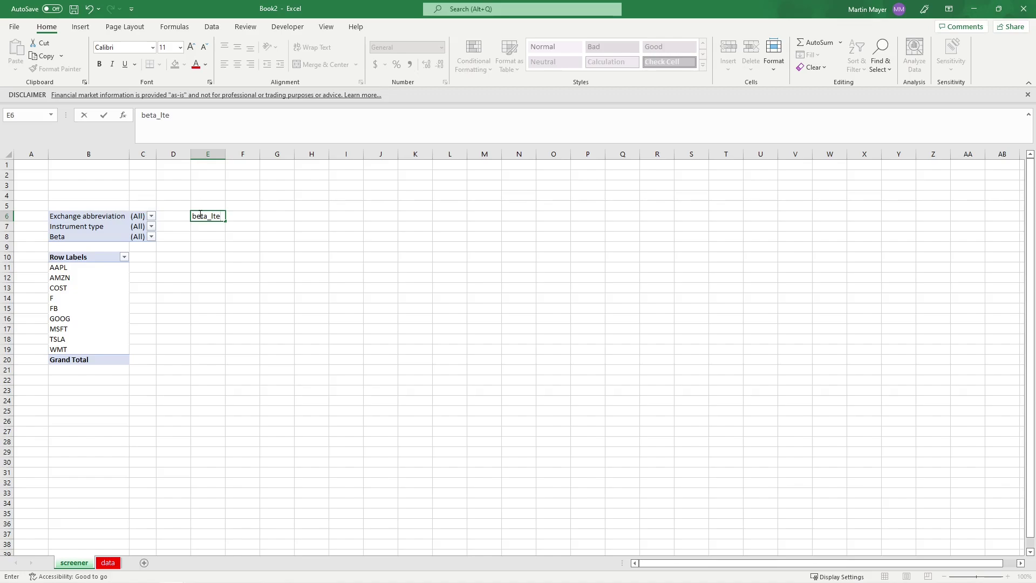
key("Return")
key("Up")
key("Right")
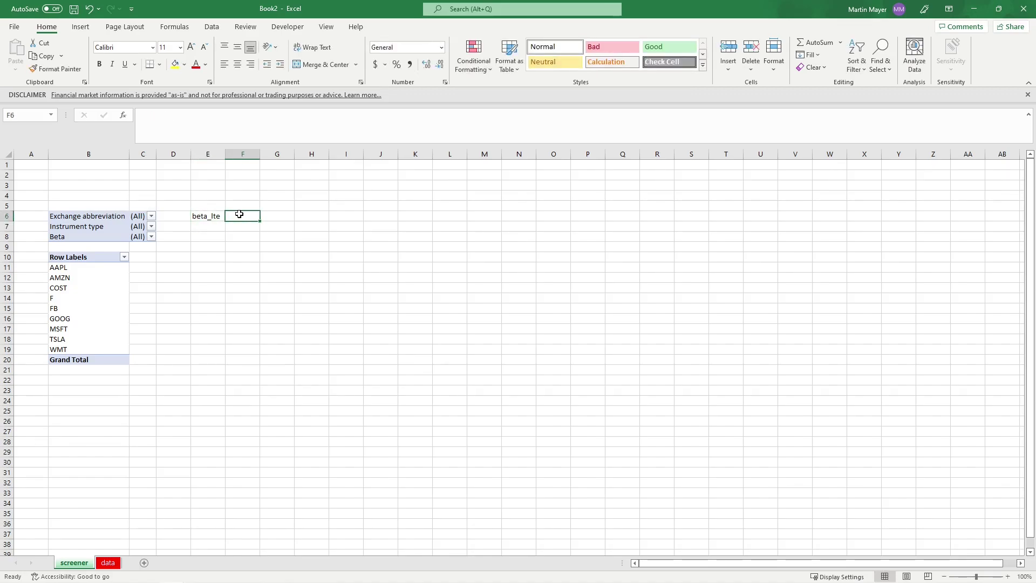
type("1")
key("Return")
Step: Use the Name Box to name cell F6 'beta_lte'
left_click(238, 214)
left_click(24, 114)
key("BackSpace")
type("eta_lt")
key("Return")
left_click(108, 562)
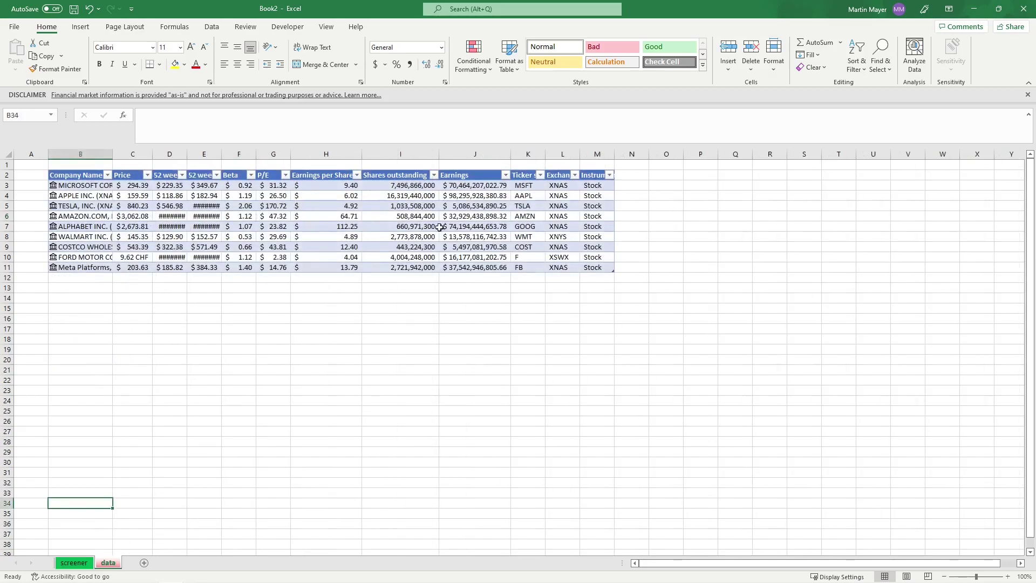
left_click(626, 176)
type("beta_lt")
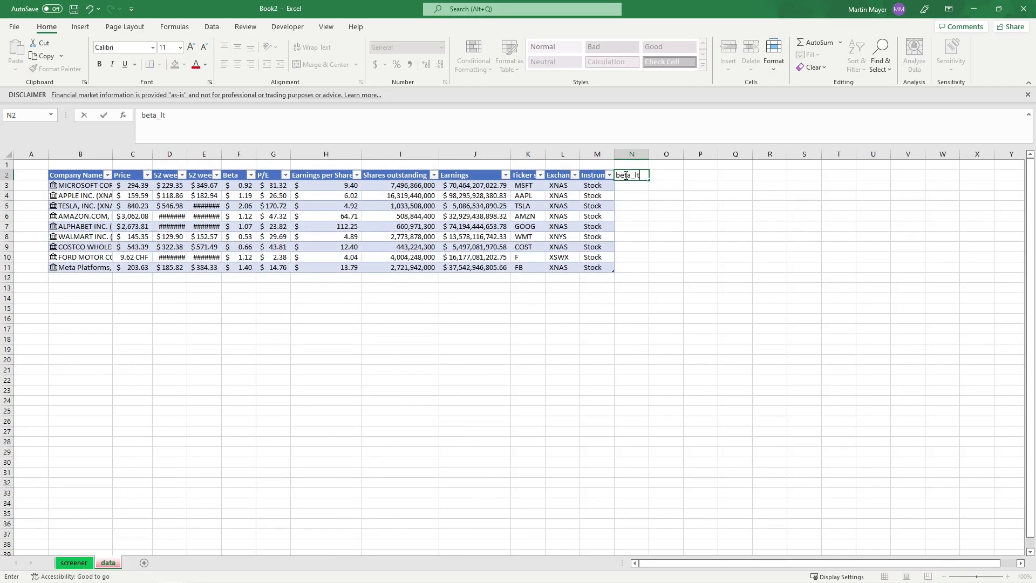
key("Return")
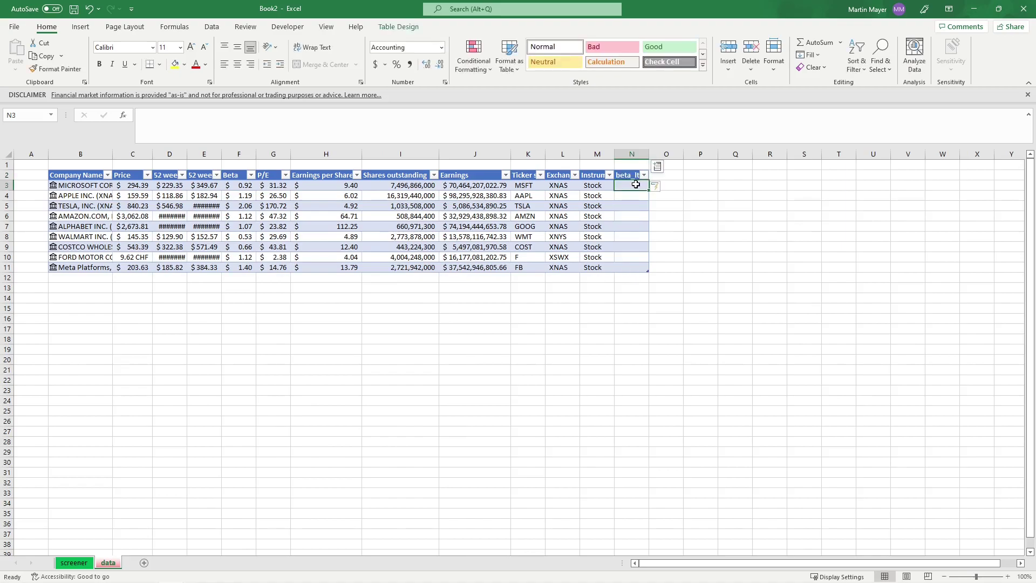
type("=")
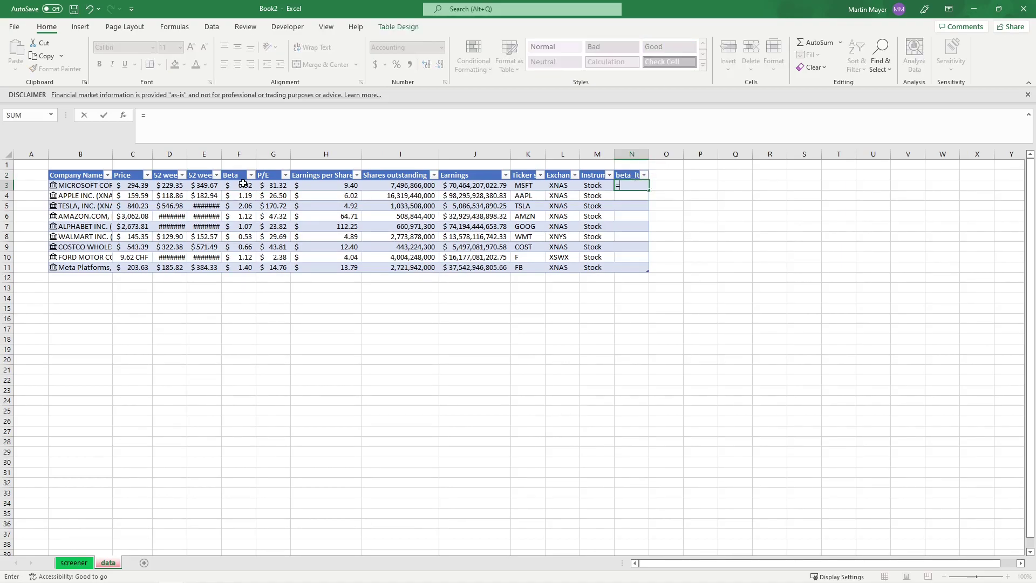
left_click(242, 184)
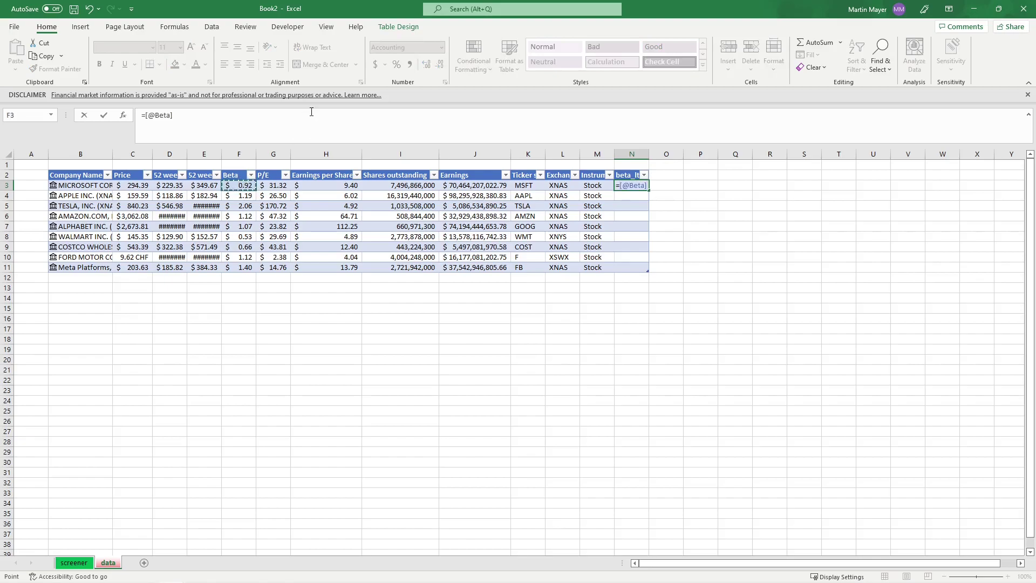
type("<=")
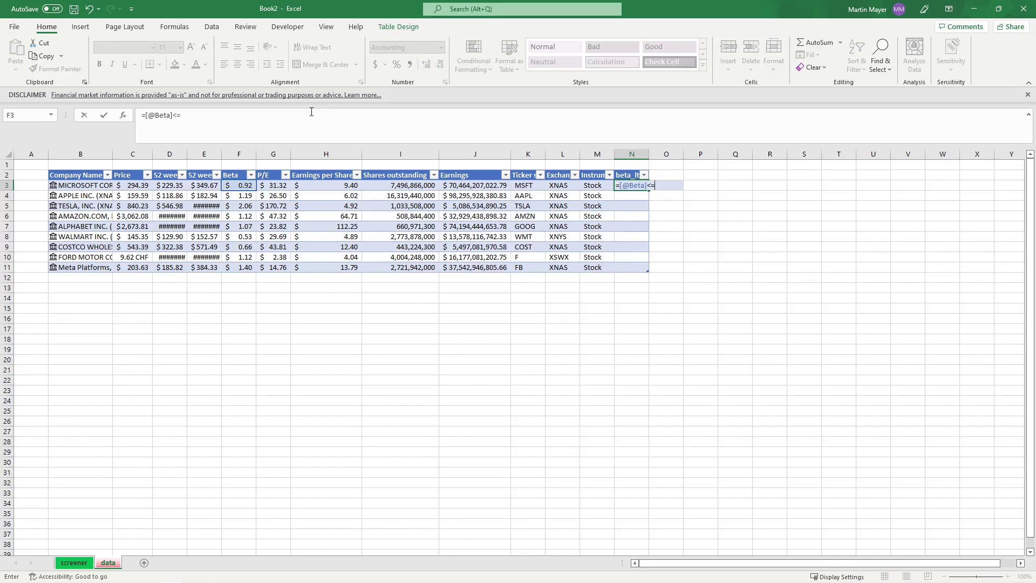
type("beta")
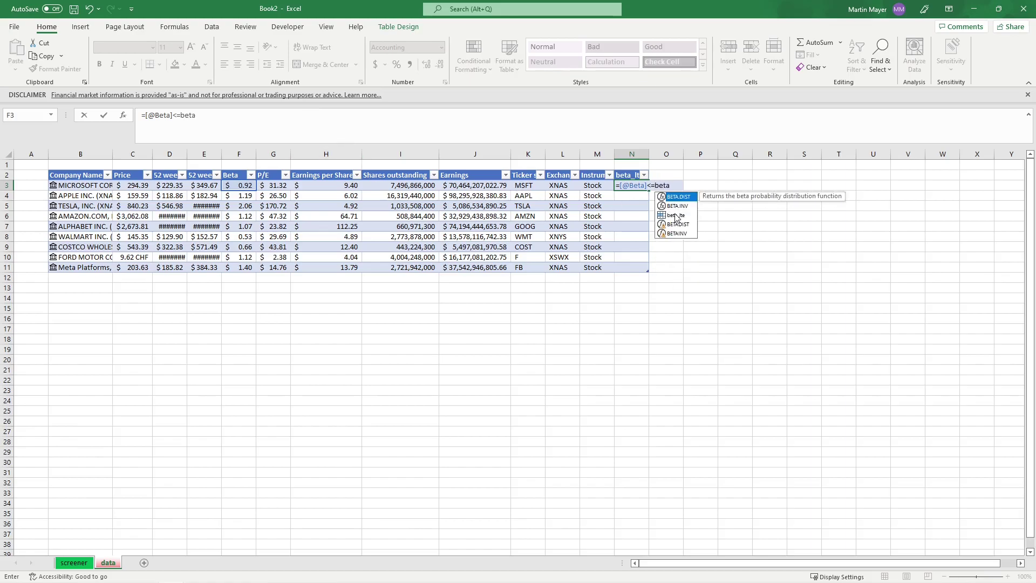
double_click(668, 214)
key("Return")
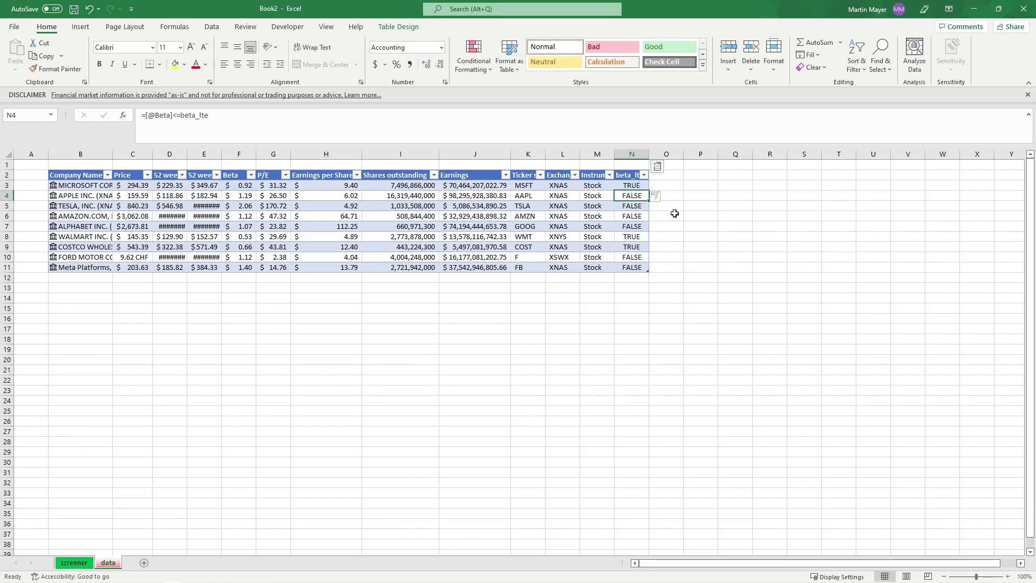
Step: Remove dollar signs from Beta values F3:F11 and compare rows against beta_lte results
left_click(640, 187)
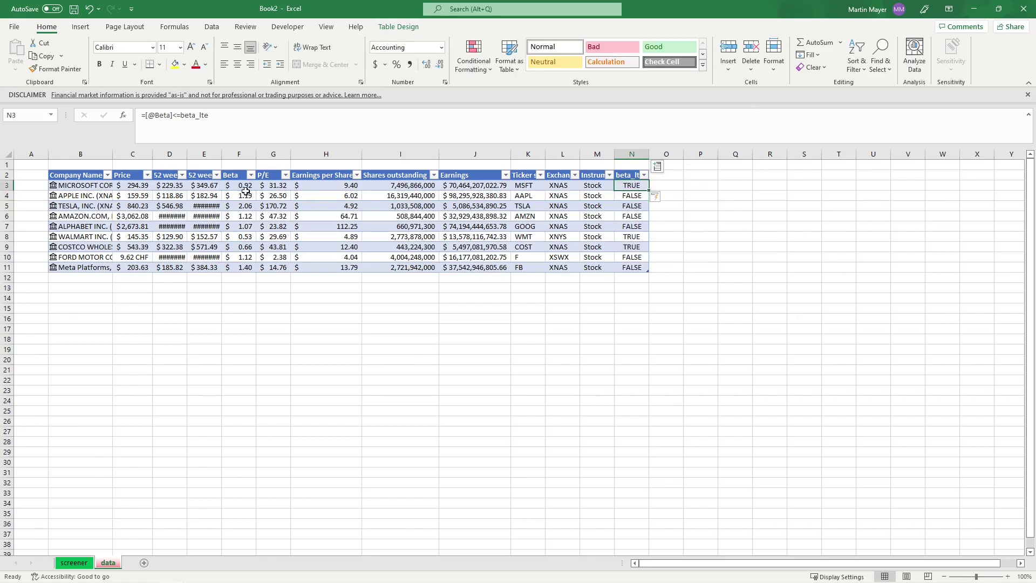
left_click_drag(240, 186, 237, 268)
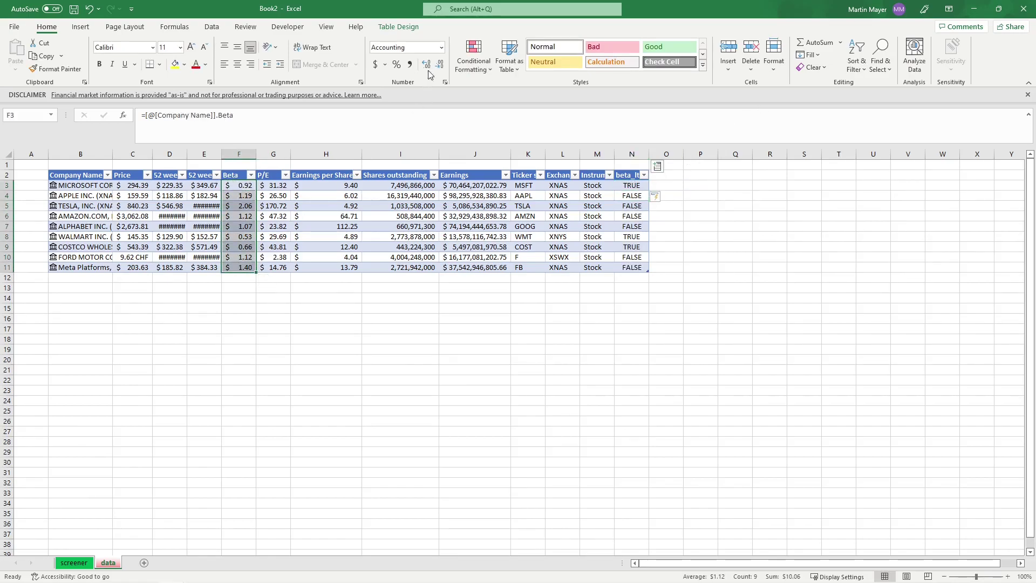
left_click(409, 64)
left_click(632, 186)
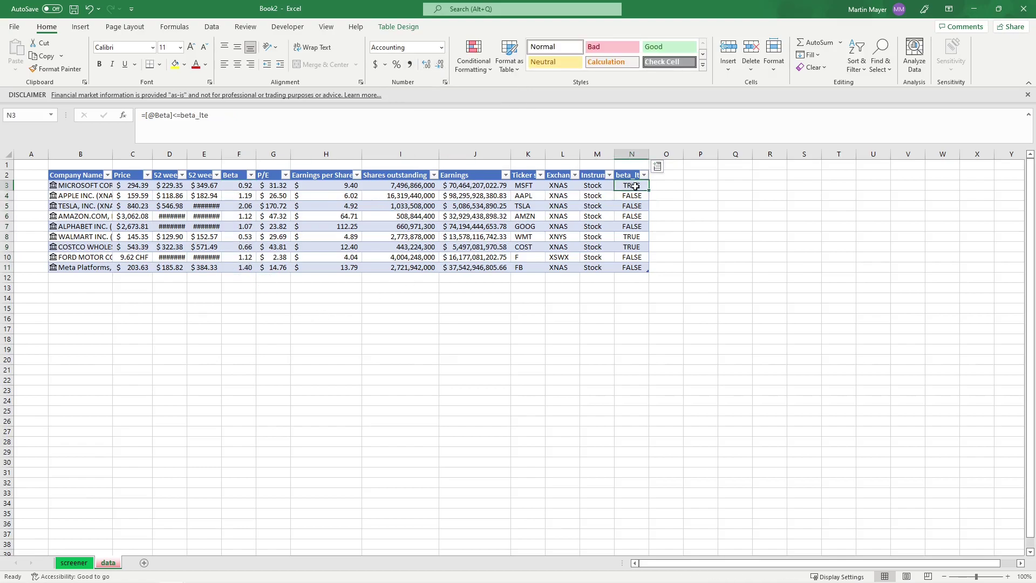
left_click(247, 187)
left_click_drag(619, 196, 241, 194)
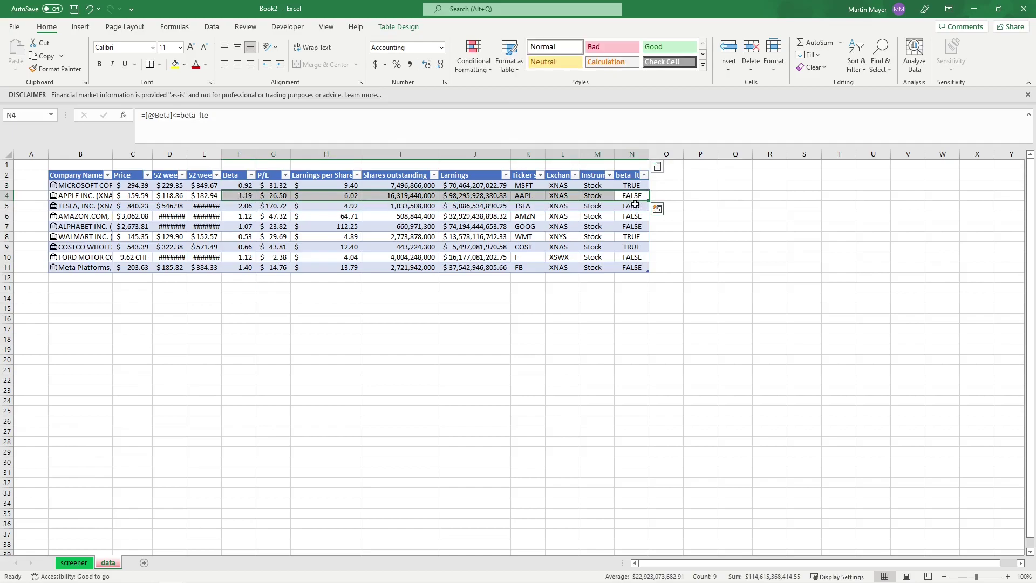
left_click_drag(628, 206, 249, 205)
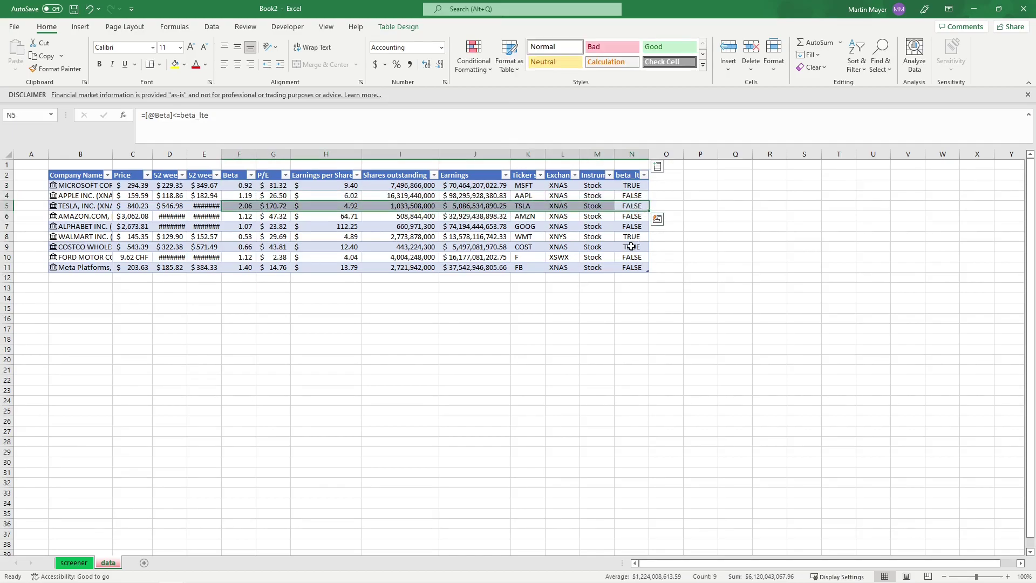
left_click_drag(632, 246, 240, 238)
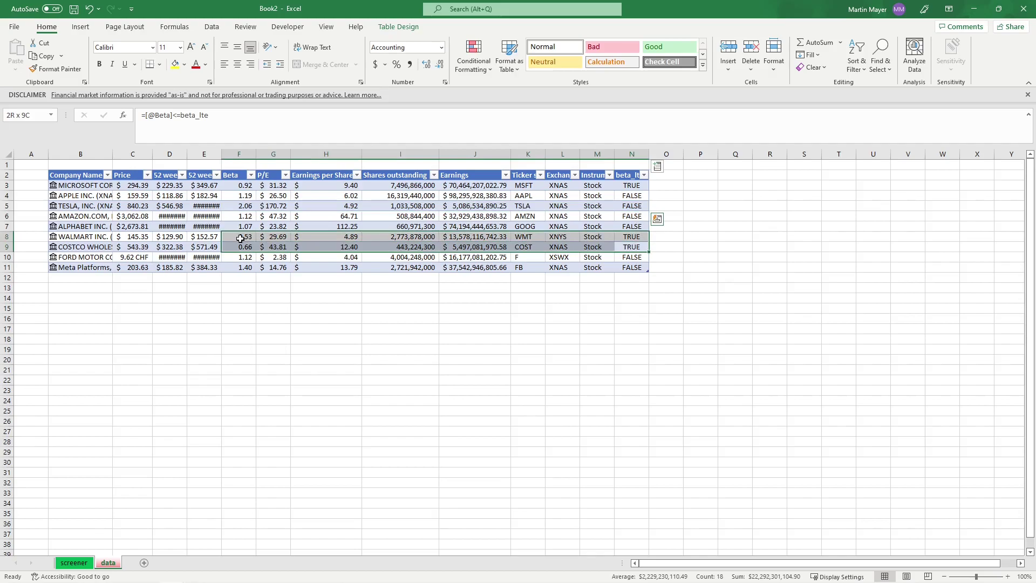
left_click(239, 237)
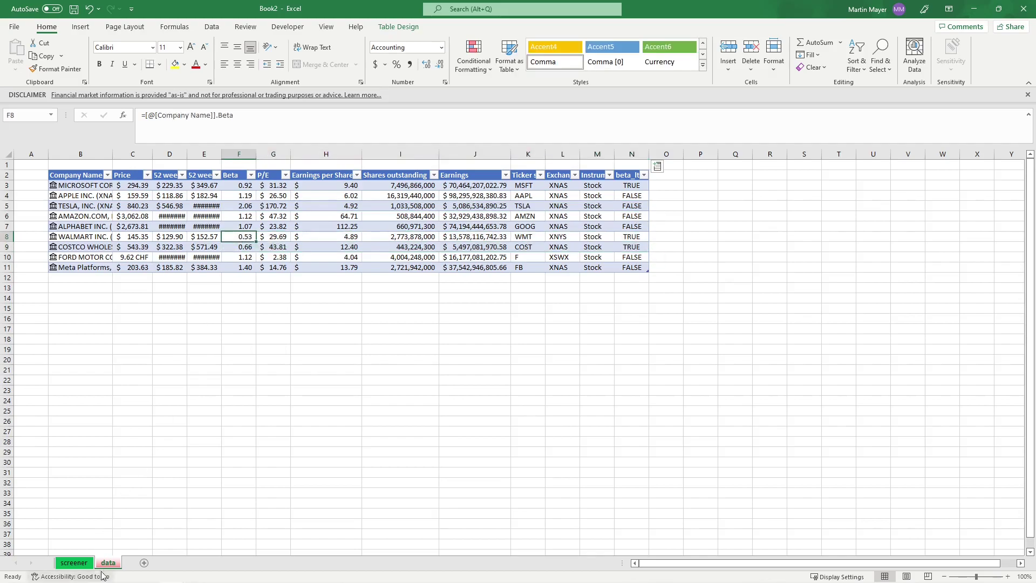
Step: Refresh the screener pivot so the new beta_lte field appears
left_click(74, 562)
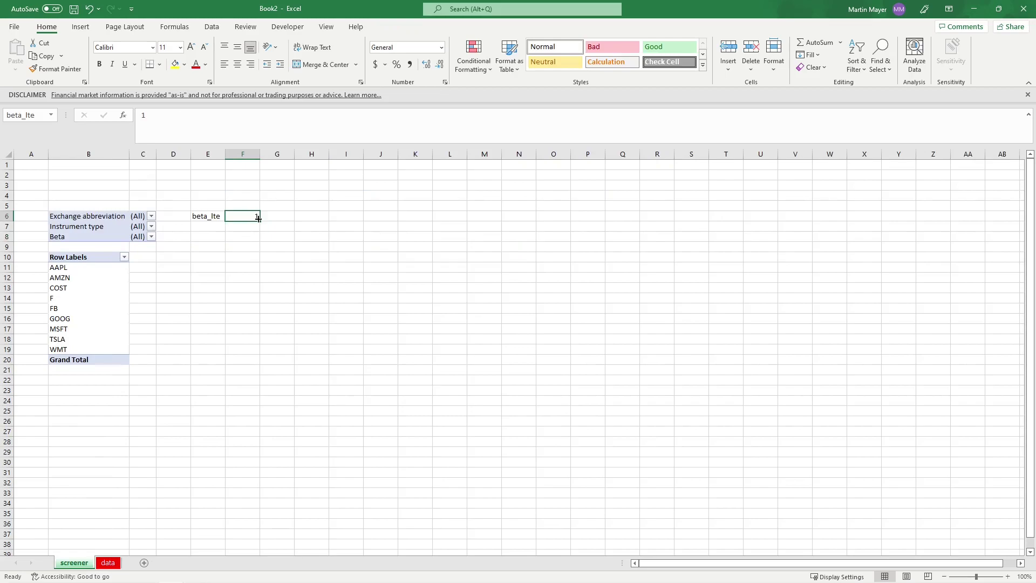
left_click(90, 277)
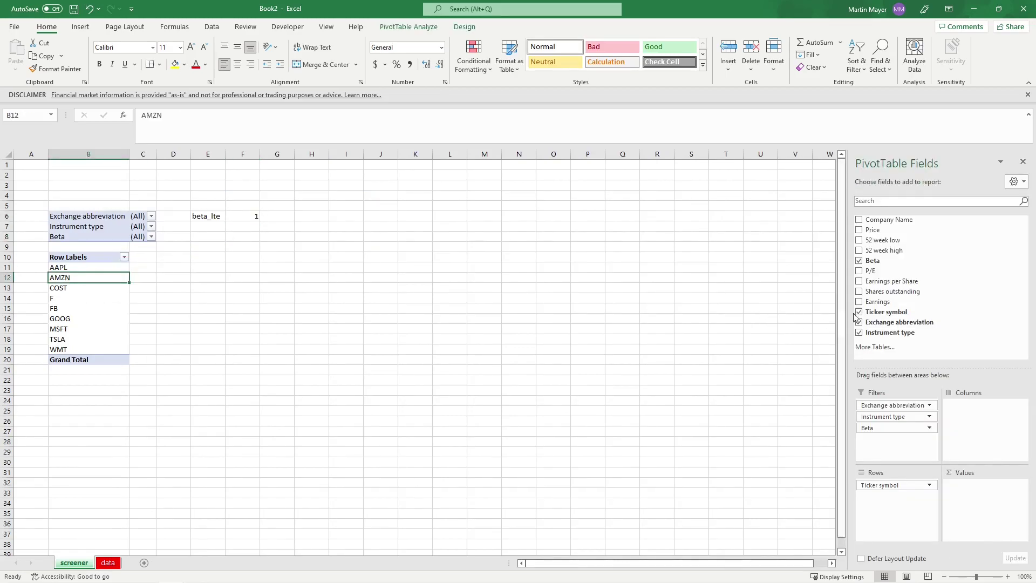
right_click(81, 277)
left_click(104, 317)
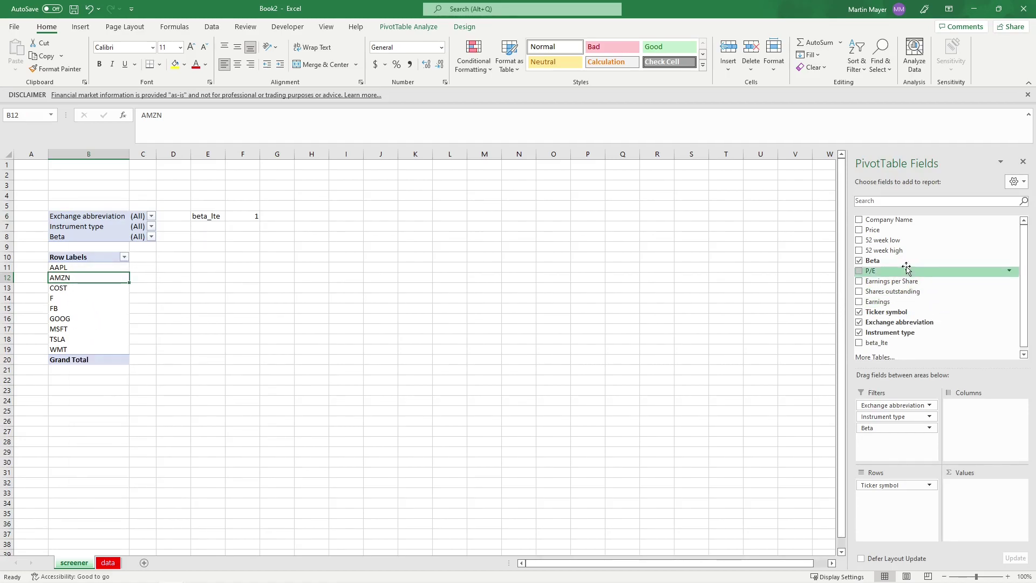
scroll(900, 299, "down", 1)
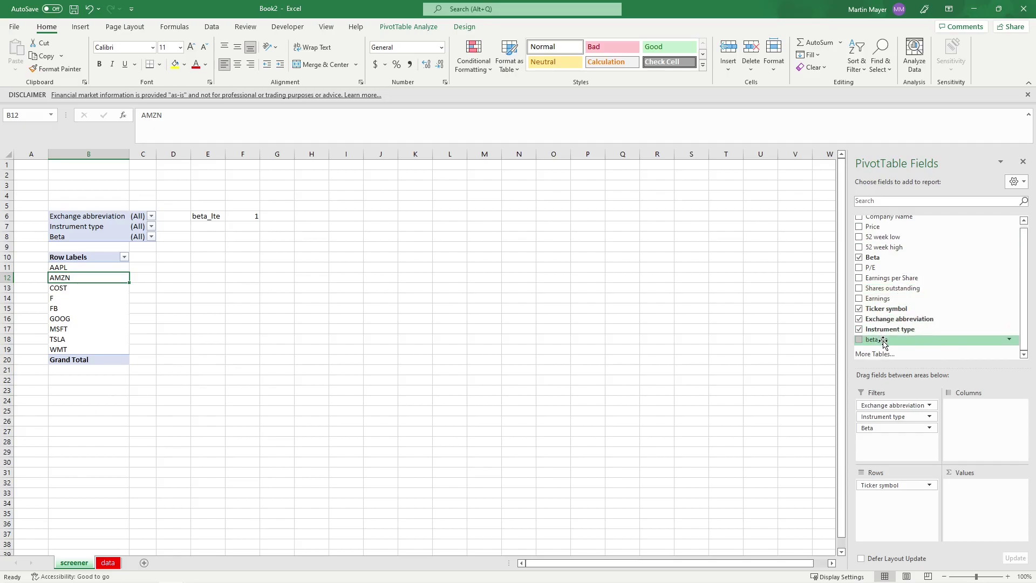
Step: Add beta_lte as a report filter and exclude FALSE, keeping only TRUE
left_click_drag(883, 342, 878, 440)
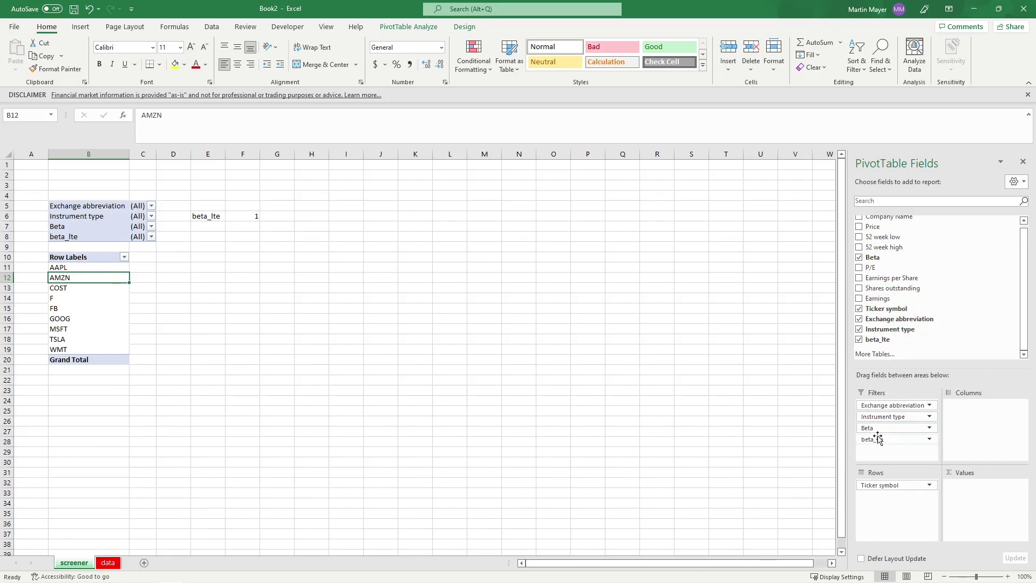
left_click(152, 238)
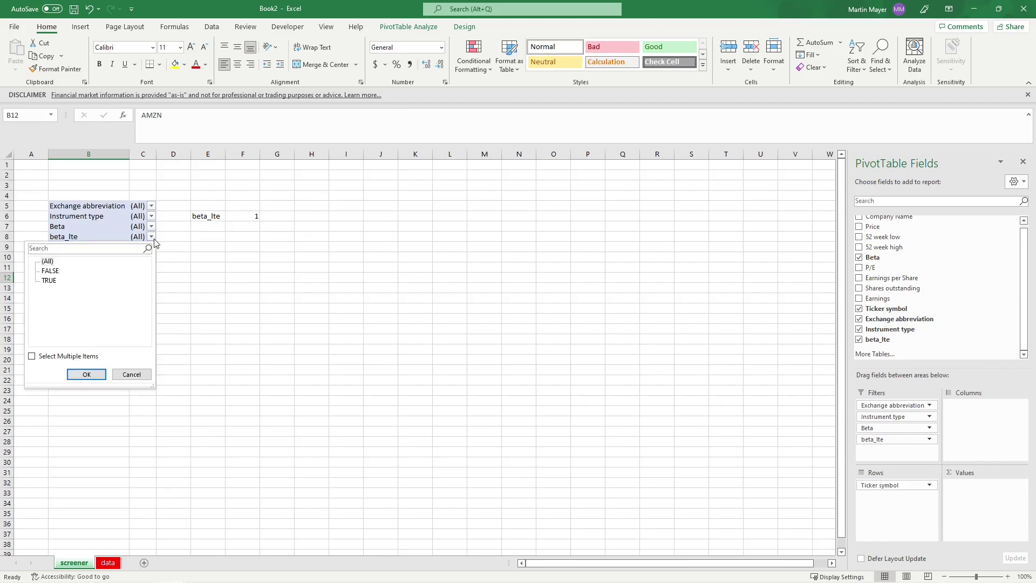
left_click(33, 355)
left_click(43, 271)
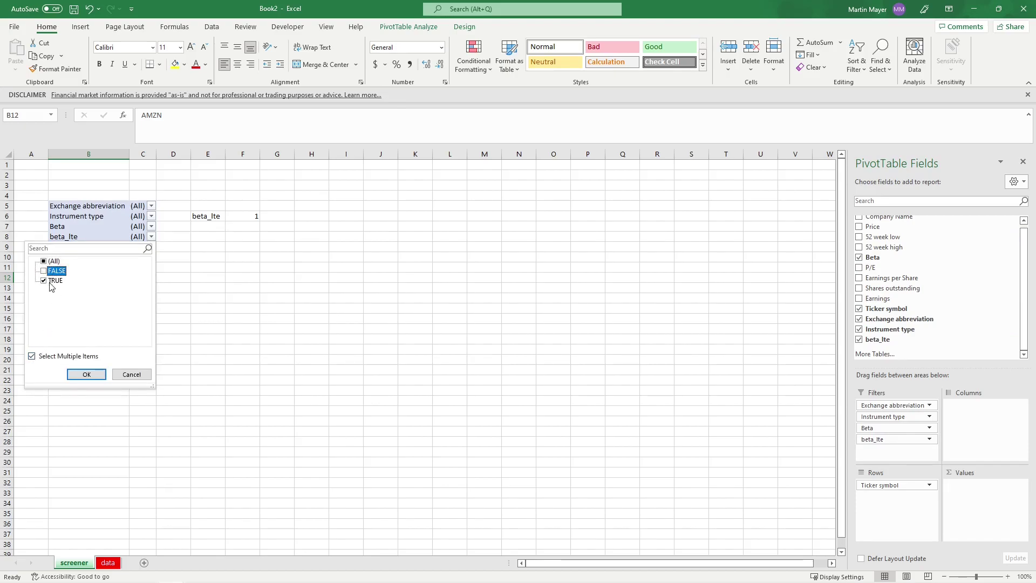
Step: Apply the TRUE-only beta_lte filter and add Sum of Beta for COST, MSFT and WMT
left_click(88, 374)
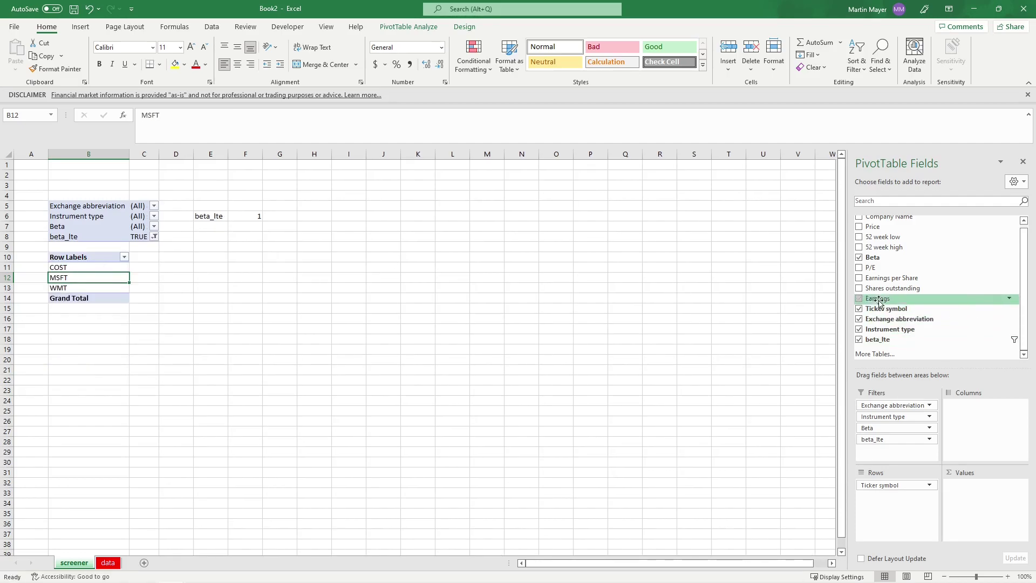
mouse_move(874, 257)
left_click_drag(874, 259, 980, 492)
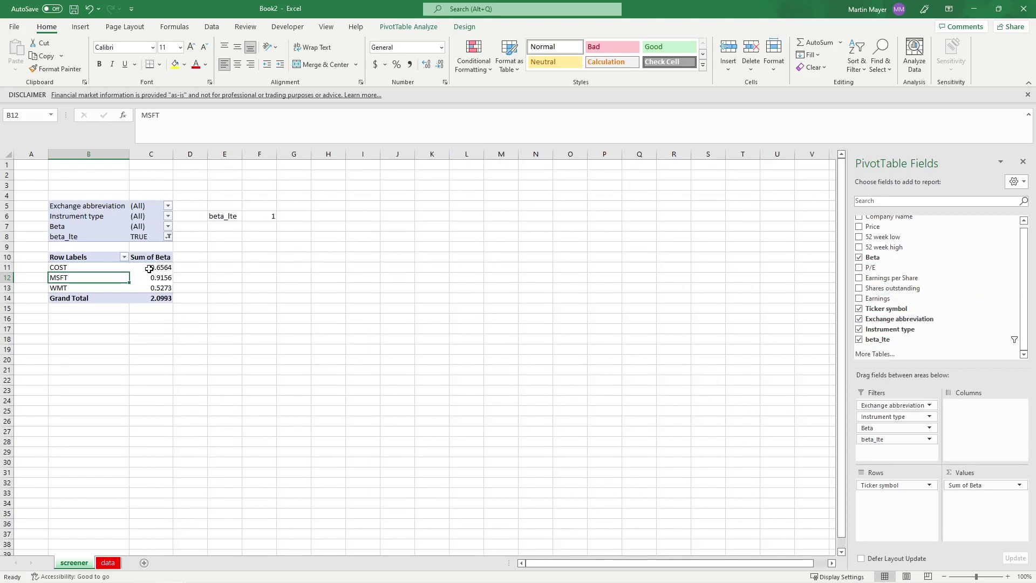
left_click(146, 267)
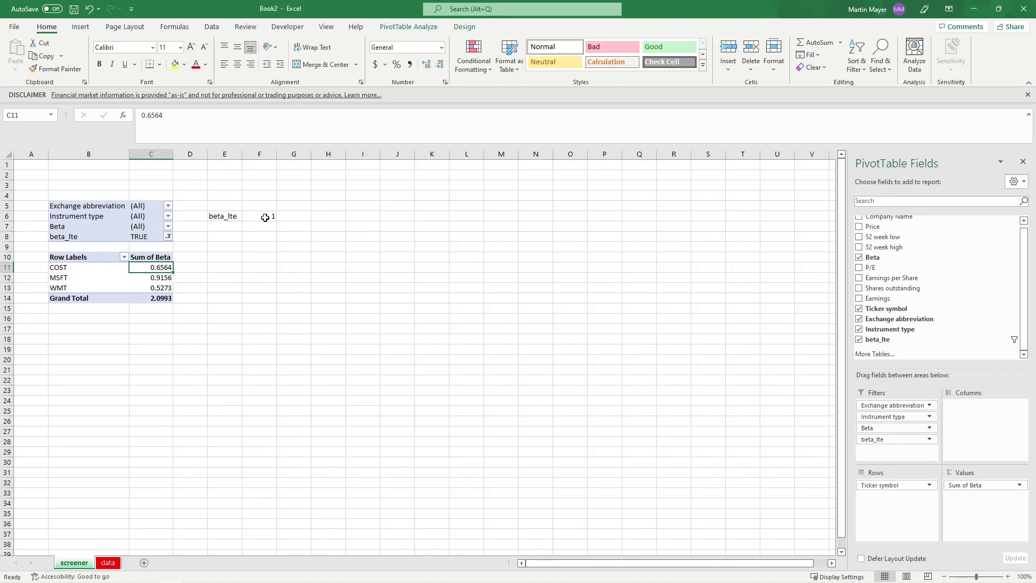
left_click(265, 217)
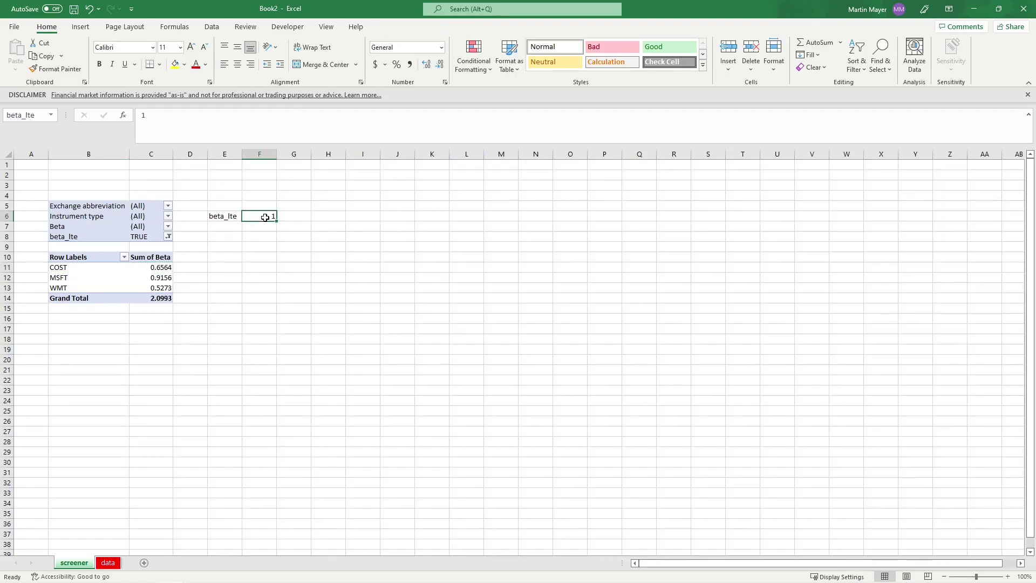
type("0.8")
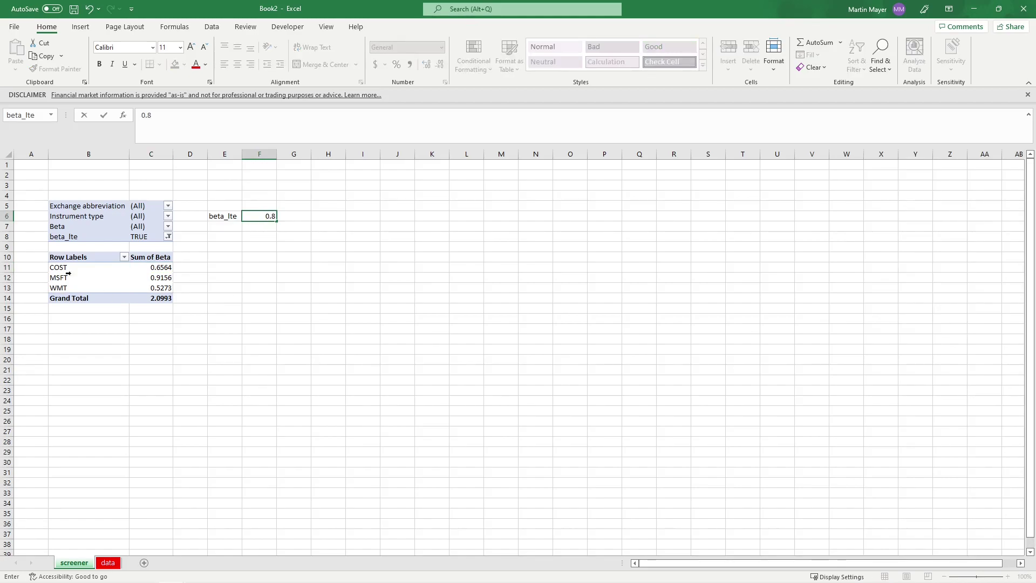
Step: Commit 0.8 as the beta_lte threshold and check the updated TRUE/FALSE column on the data sheet
key("Return")
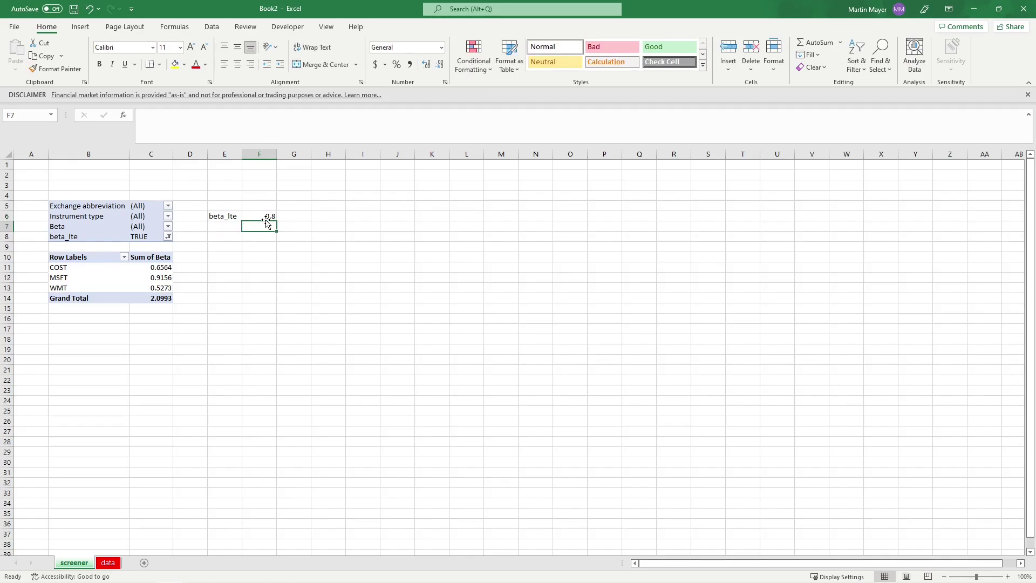
left_click(109, 562)
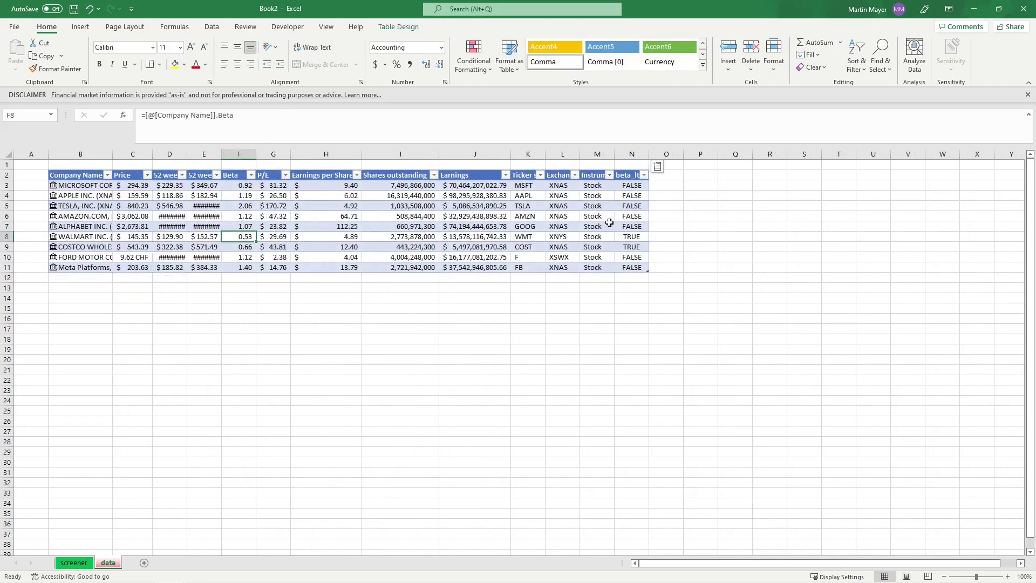
left_click_drag(628, 186, 631, 267)
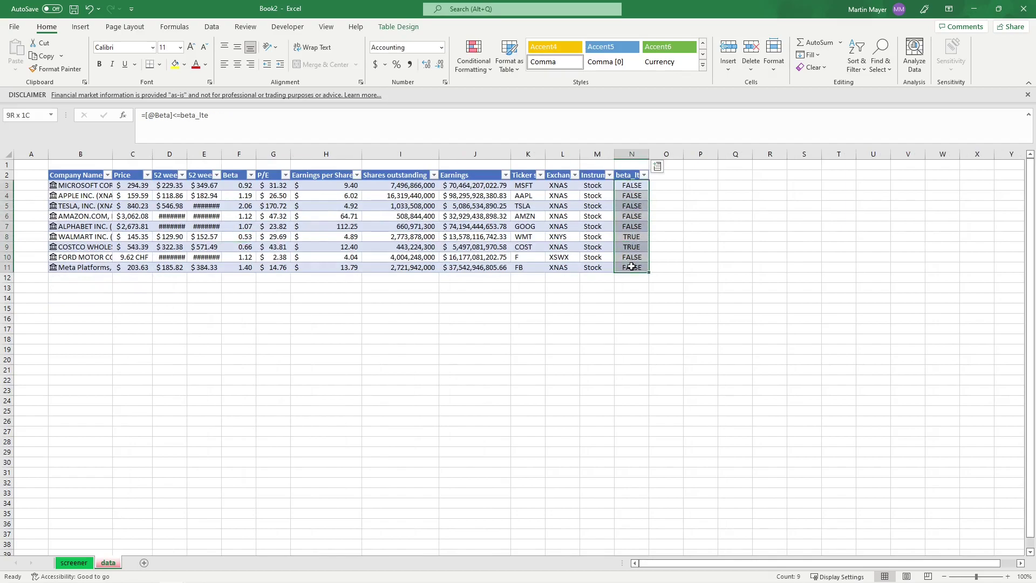
left_click(73, 563)
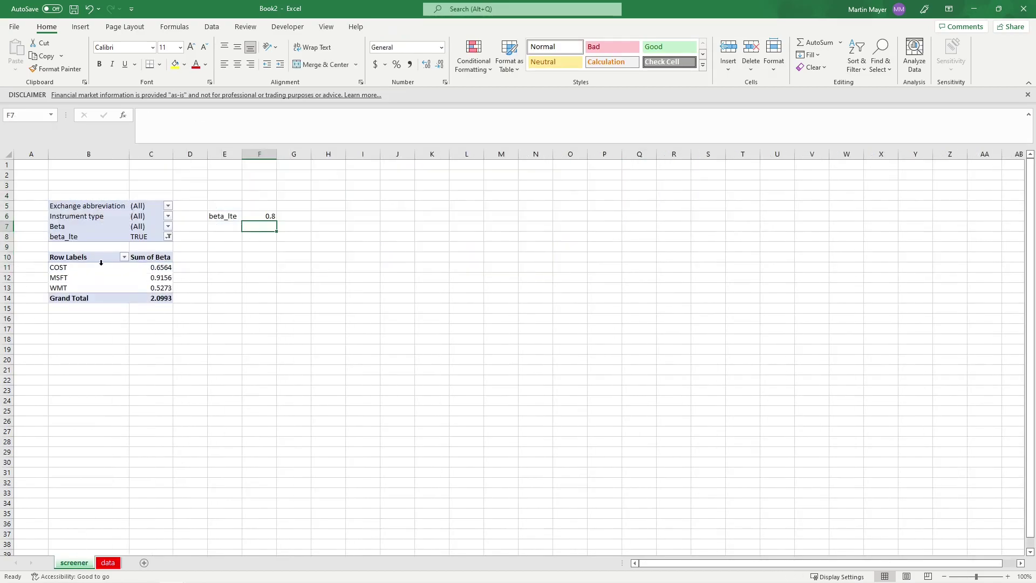
Step: Refresh the screener pivot and inspect the remaining COST and WMT rows and their summed Beta
left_click(60, 265)
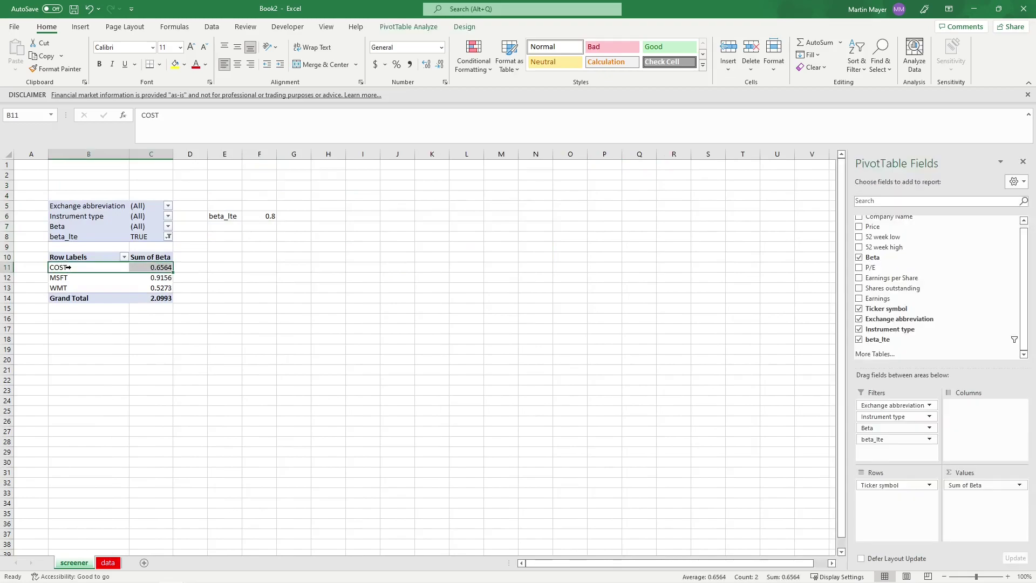
right_click(67, 268)
left_click(102, 309)
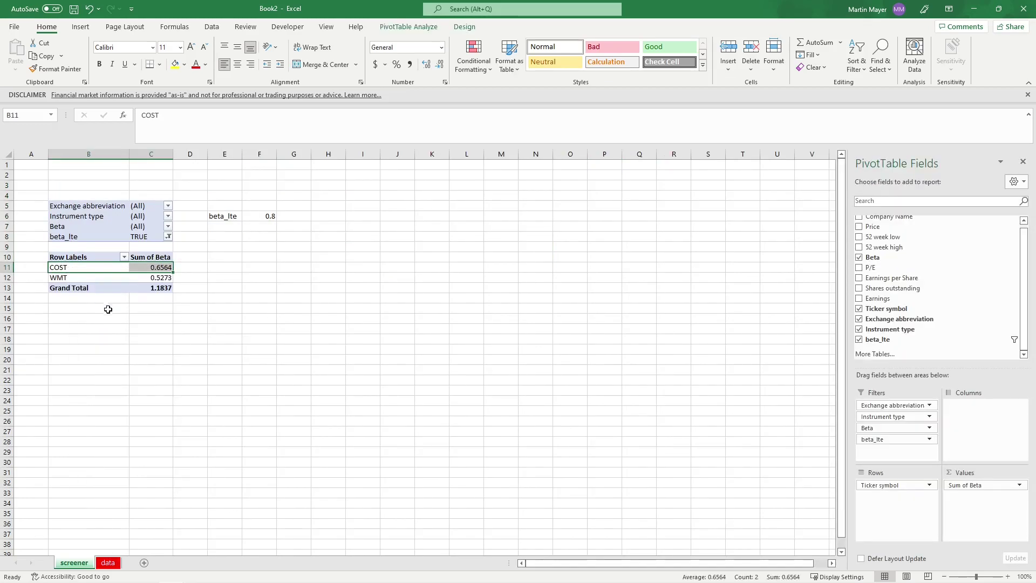
left_click_drag(82, 278, 82, 273)
left_click(75, 268)
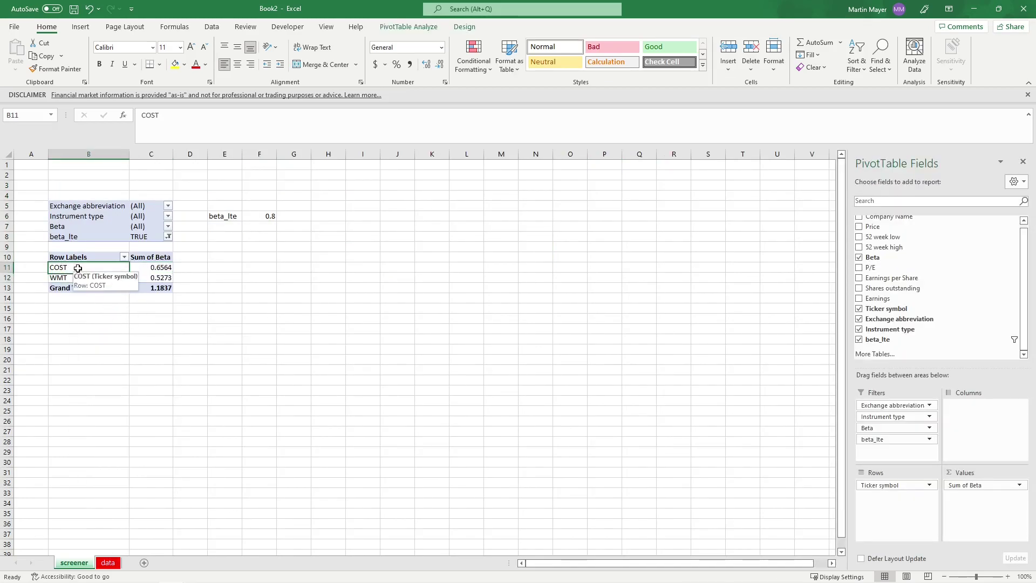
left_click(84, 279)
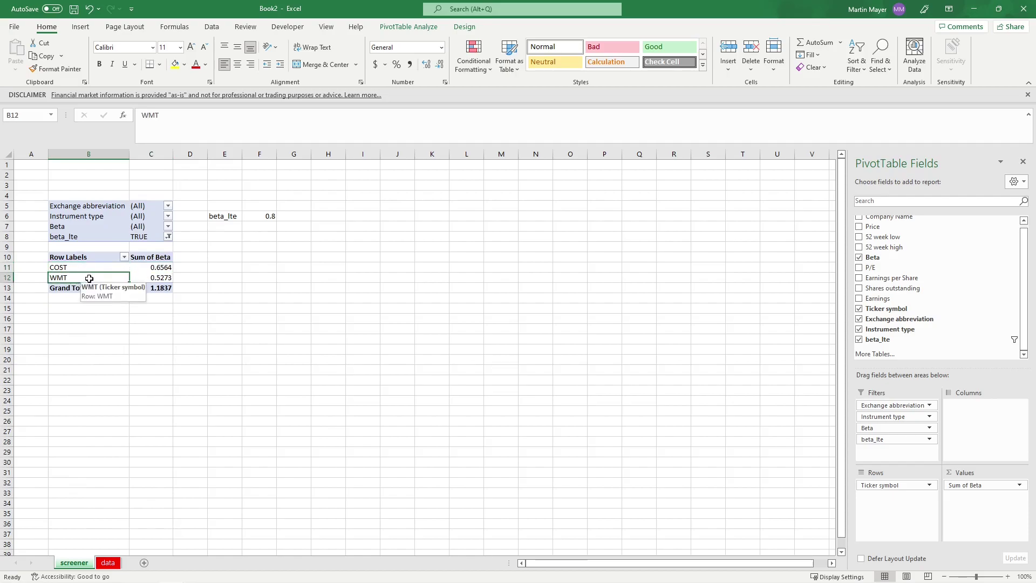
left_click(230, 217)
left_click(142, 277)
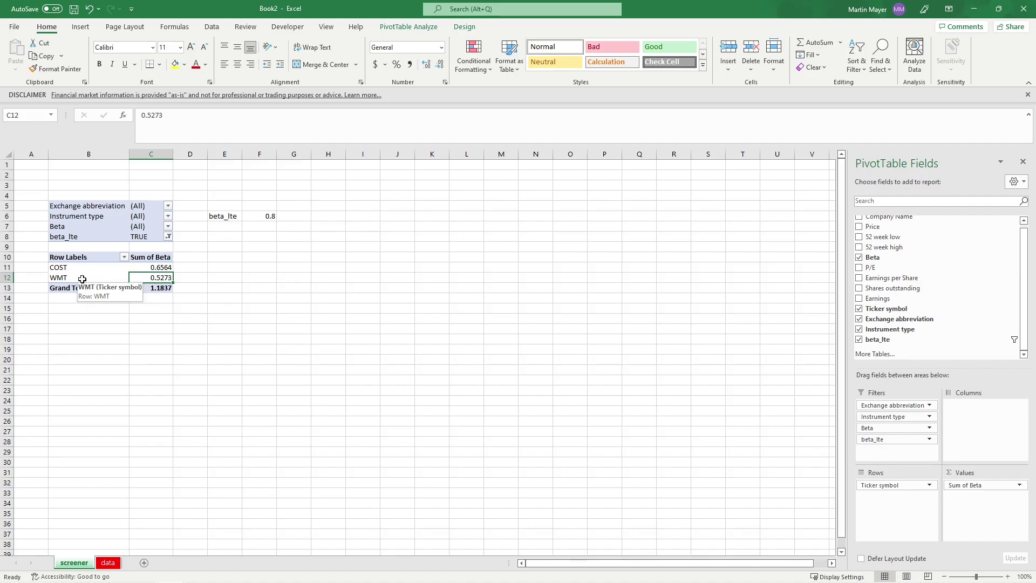
Step: On the data sheet, select the company names list and then Tesla's name
left_click(108, 563)
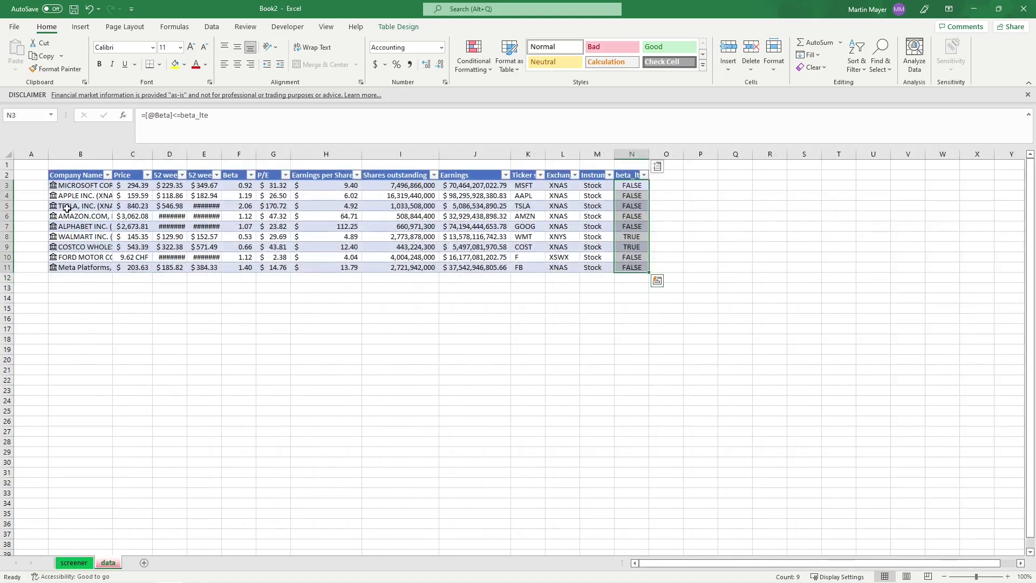
left_click_drag(70, 185, 81, 267)
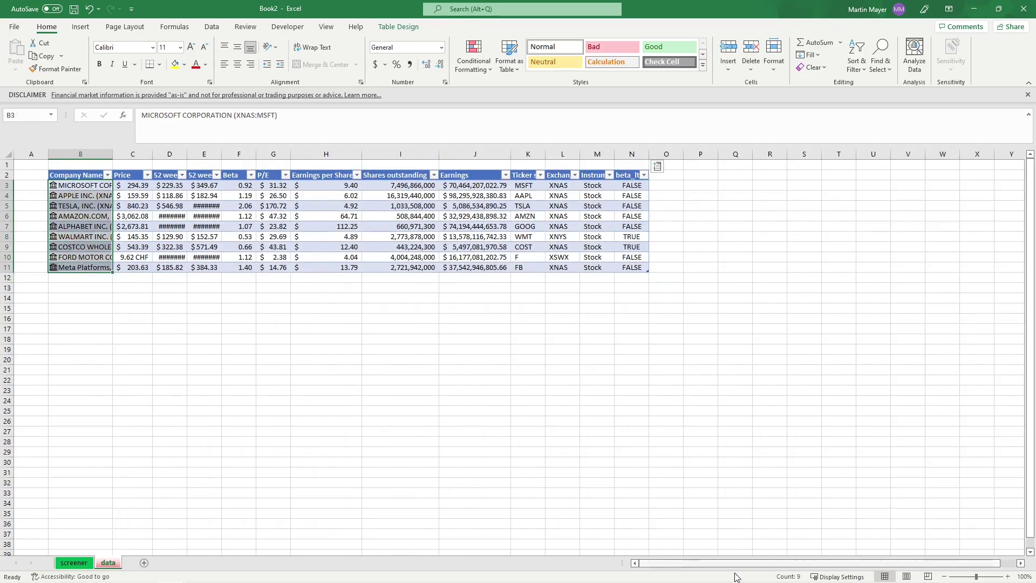
left_click(75, 205)
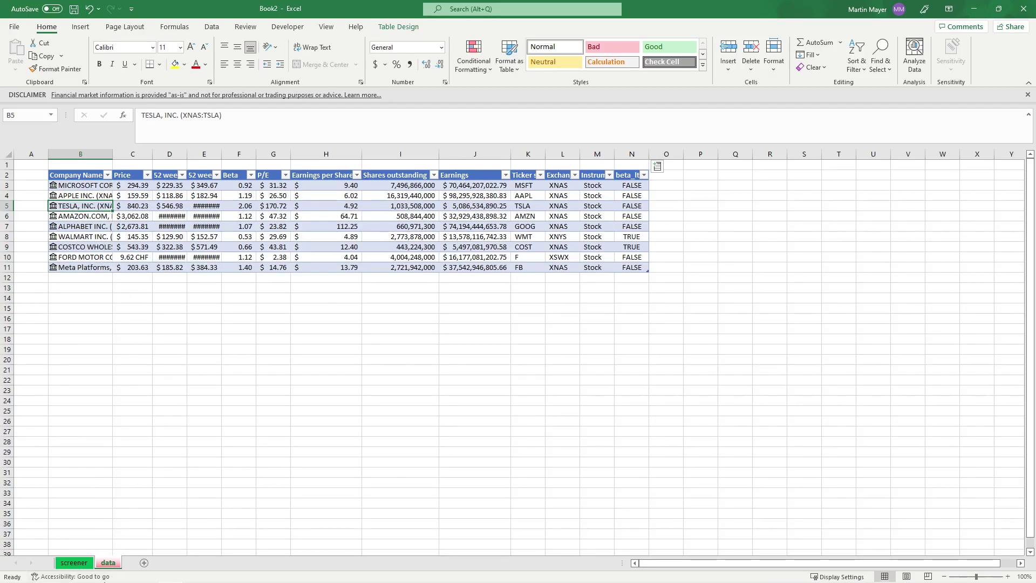
mouse_move(68, 572)
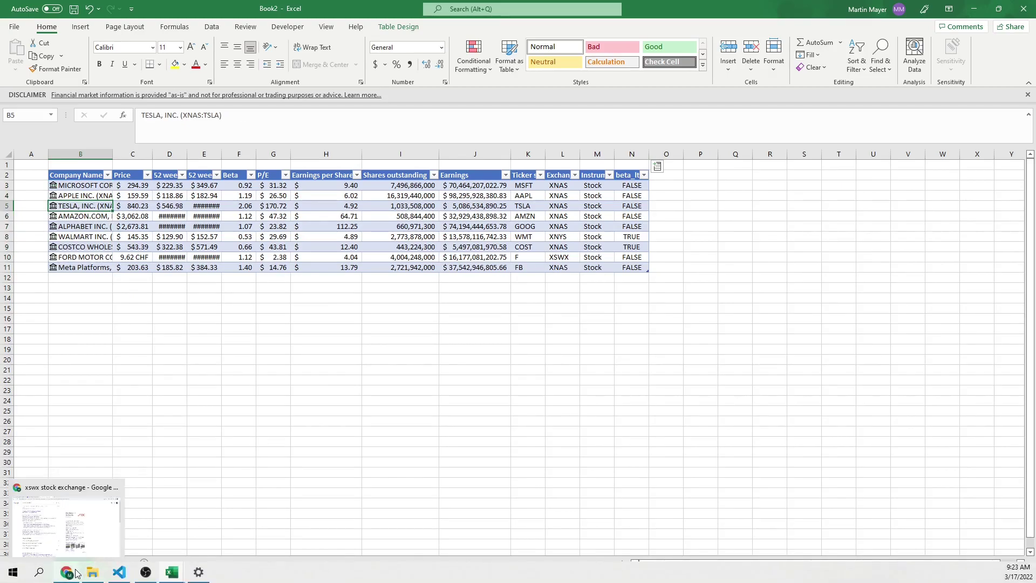
Step: Search 's&p500 csv' and open the datahub S&P 500 Companies and index results in new tabs
left_click(75, 572)
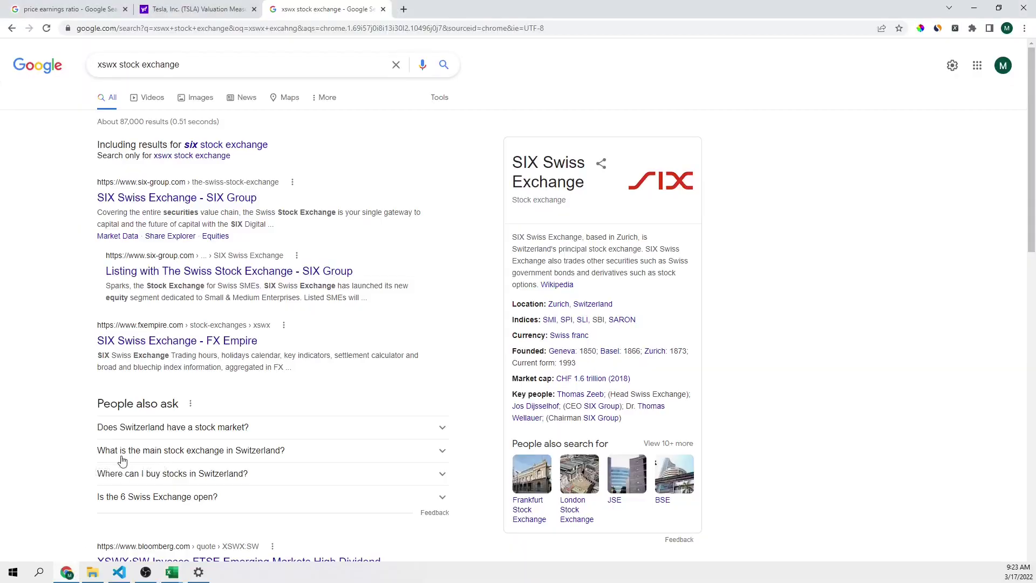
left_click(276, 30)
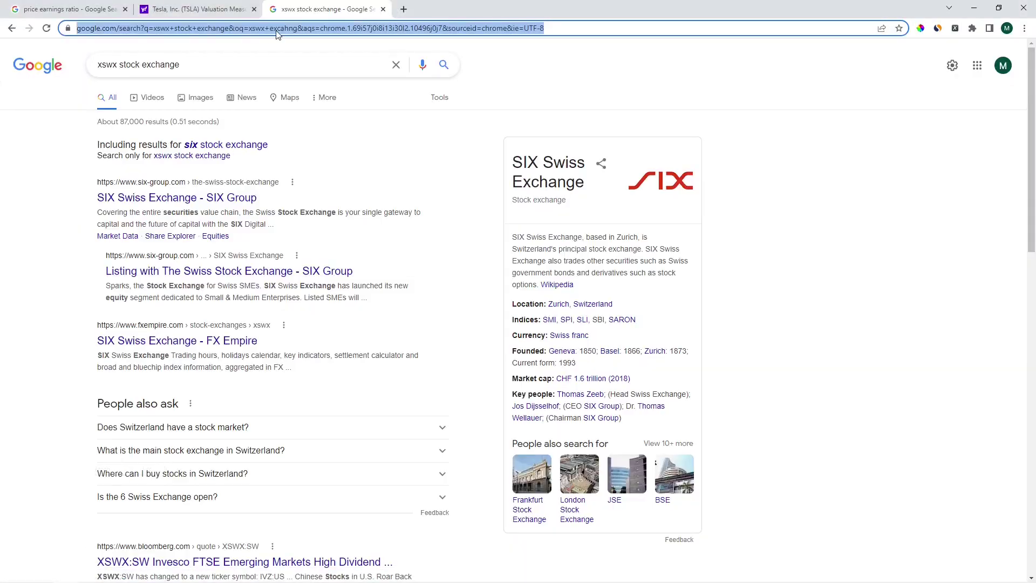
type("s")
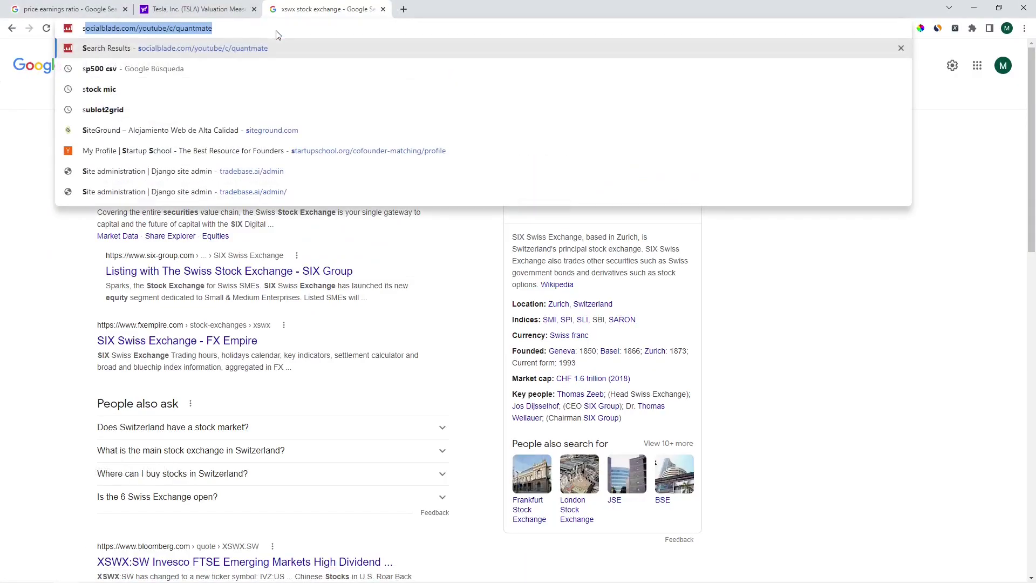
type("&p500 csv")
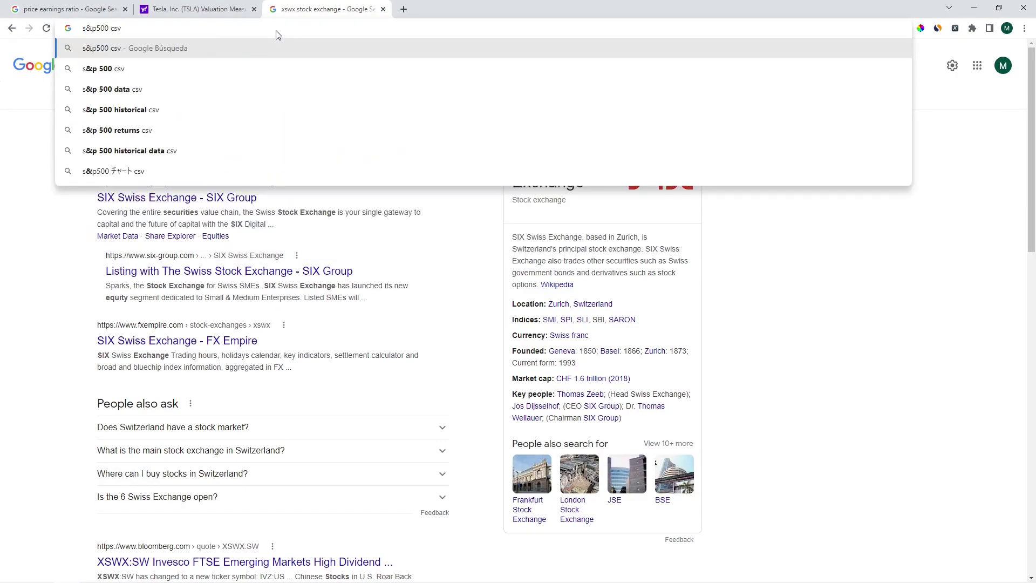
key("Return")
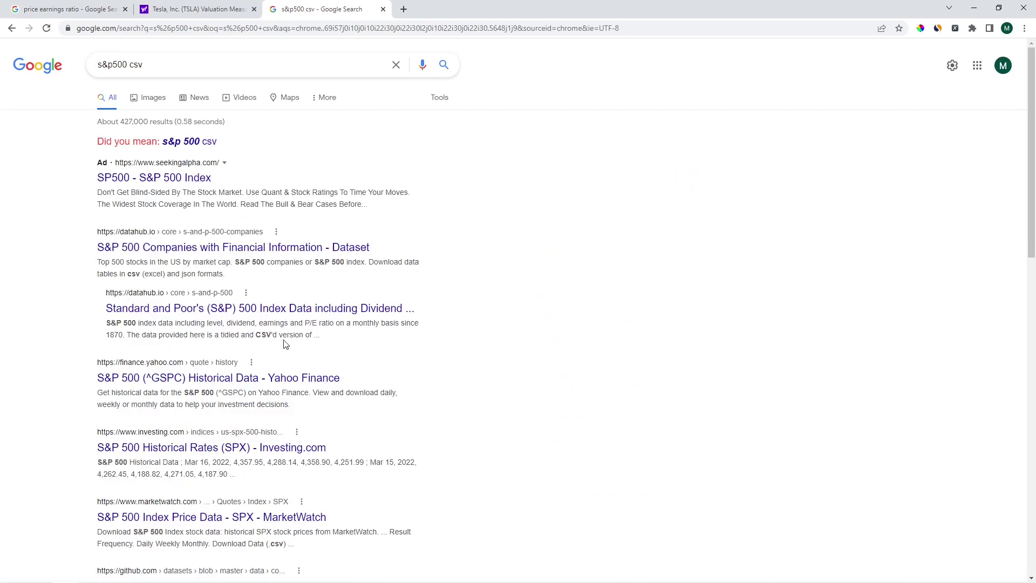
scroll(214, 368, "down", 2)
scroll(150, 356, "down", 1)
scroll(164, 245, "up", 1)
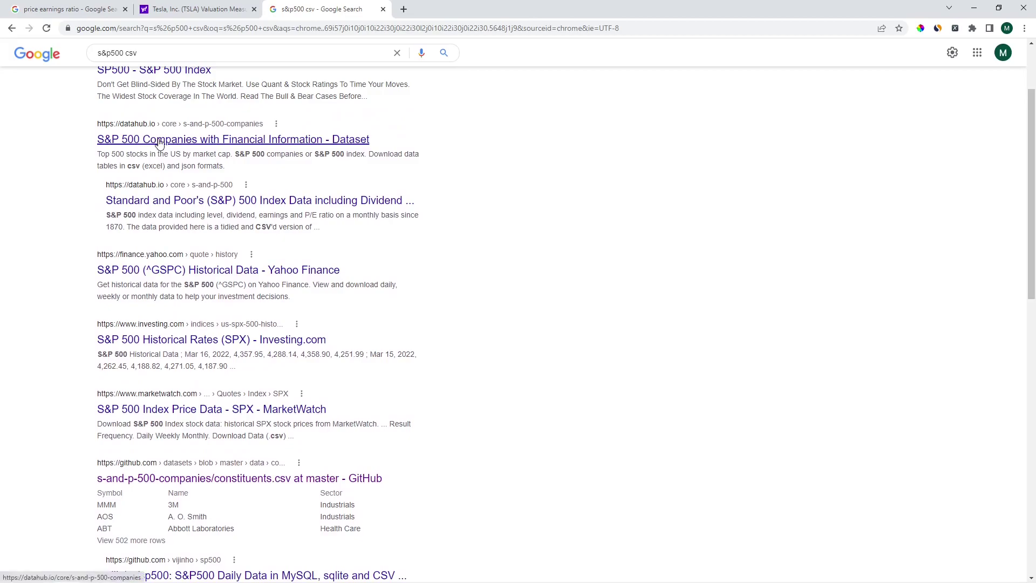
middle_click(160, 142)
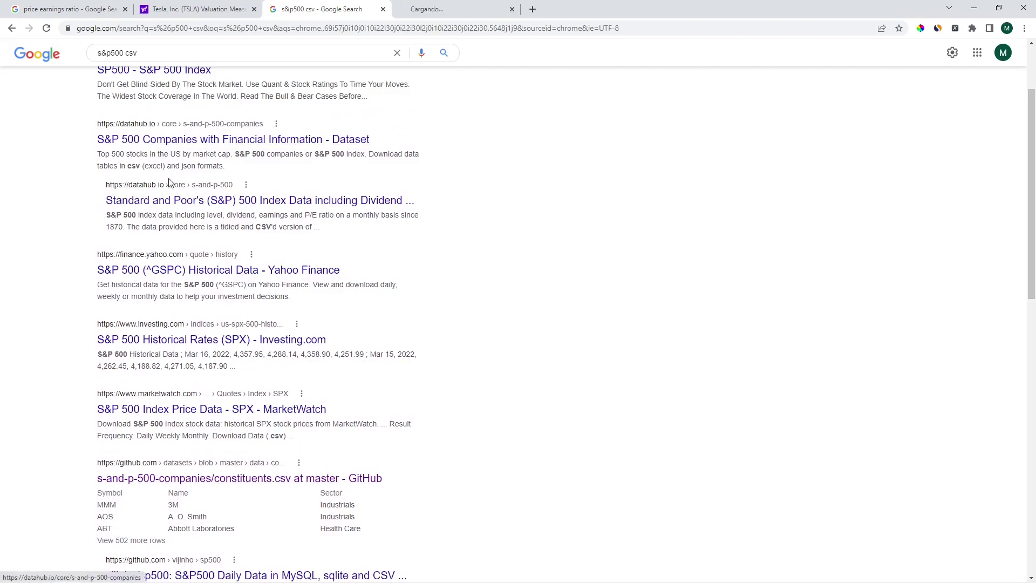
middle_click(181, 203)
scroll(181, 203, "up", 1)
Step: Copy the whole Symbol column from datahub's S&P 500 Companies page and return to Excel
key("ctrl+Tab")
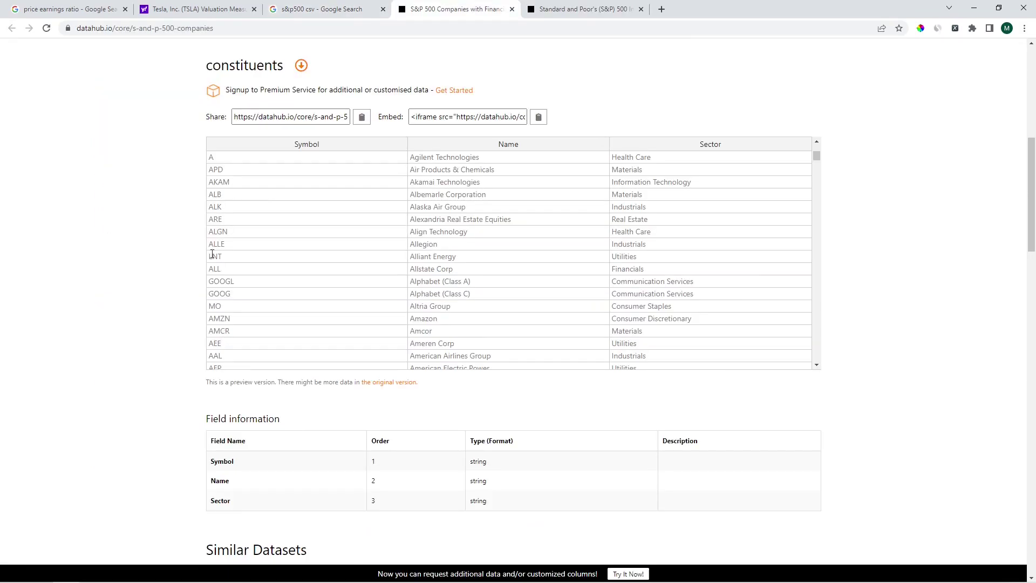
scroll(293, 190, "up", 3)
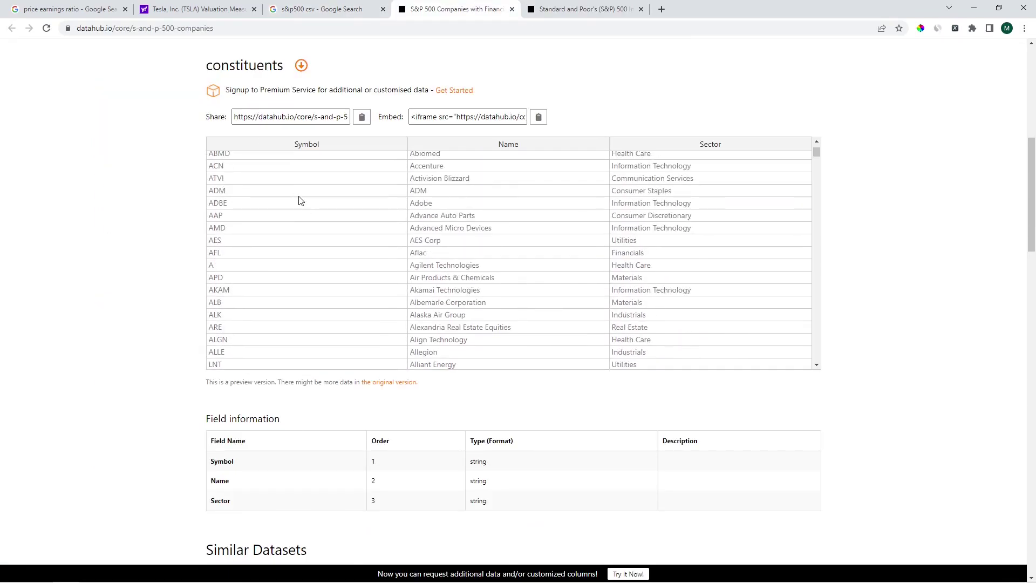
scroll(199, 297, "down", 3)
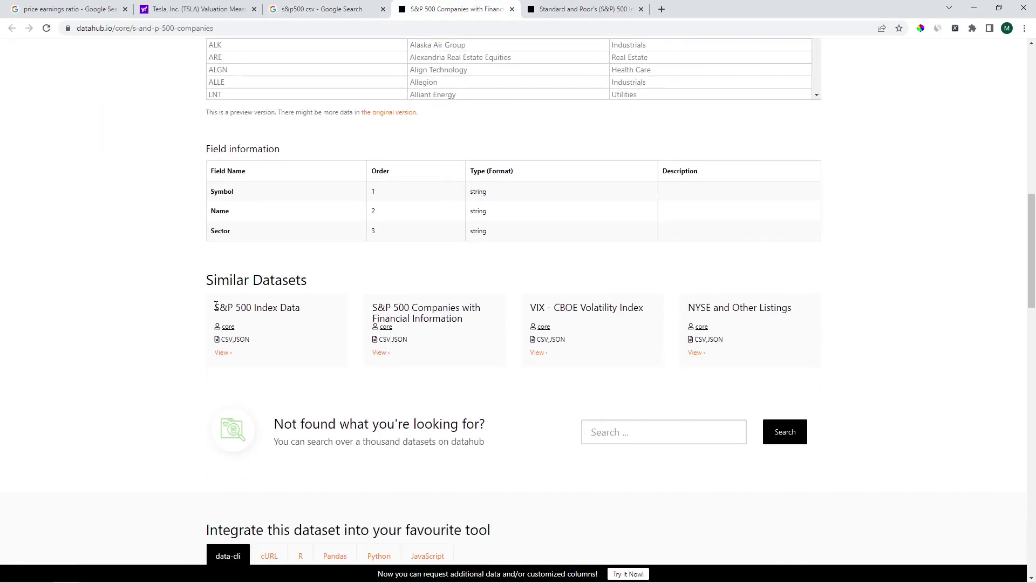
scroll(215, 306, "down", 3)
scroll(247, 268, "up", 8)
left_click(246, 256)
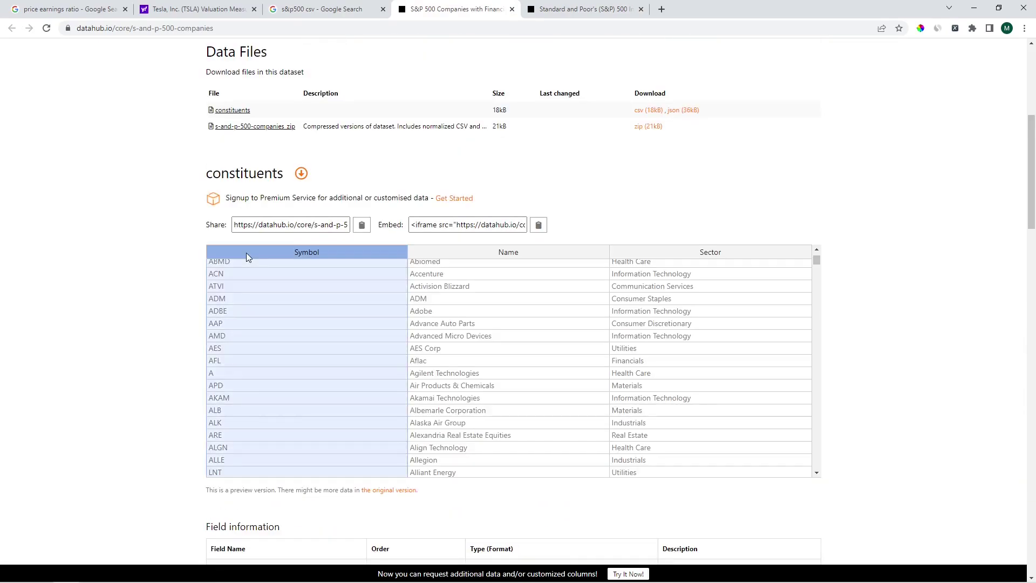
key("ctrl+c")
key("alt+Tab")
Step: Undo the tickers pasted at E17, paste them into B3 instead, and select the column
left_click(217, 328)
key("ctrl+v")
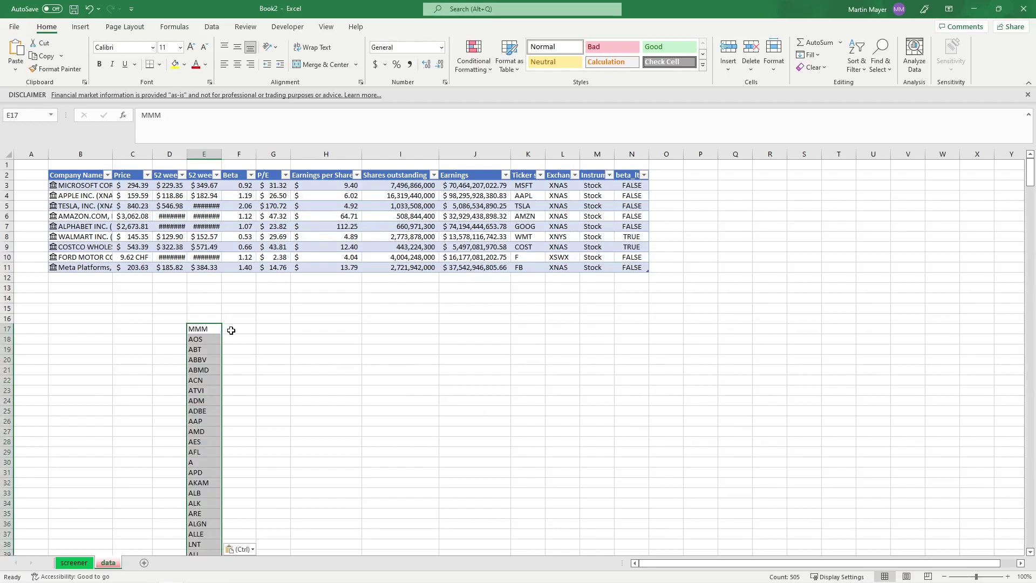
scroll(231, 332, "down", 4)
scroll(233, 336, "up", 3)
key("ctrl+z")
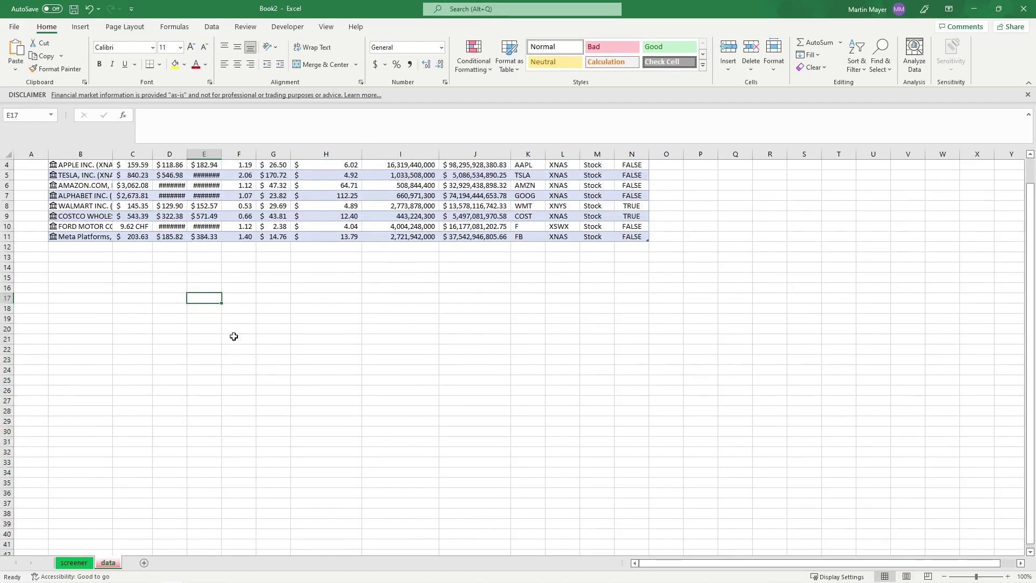
scroll(234, 335, "up", 1)
left_click(81, 186)
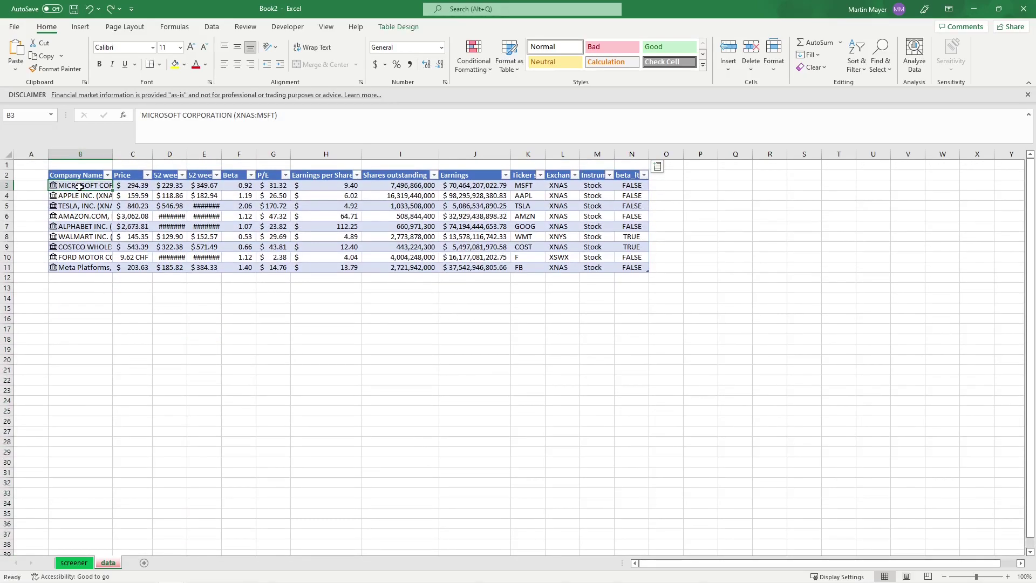
key("ctrl+v")
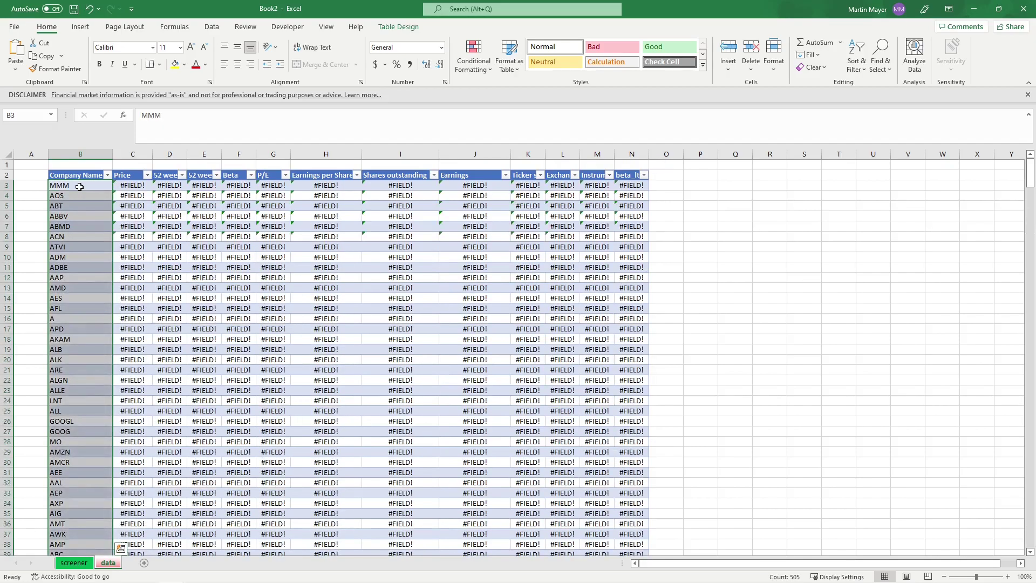
left_click(79, 187)
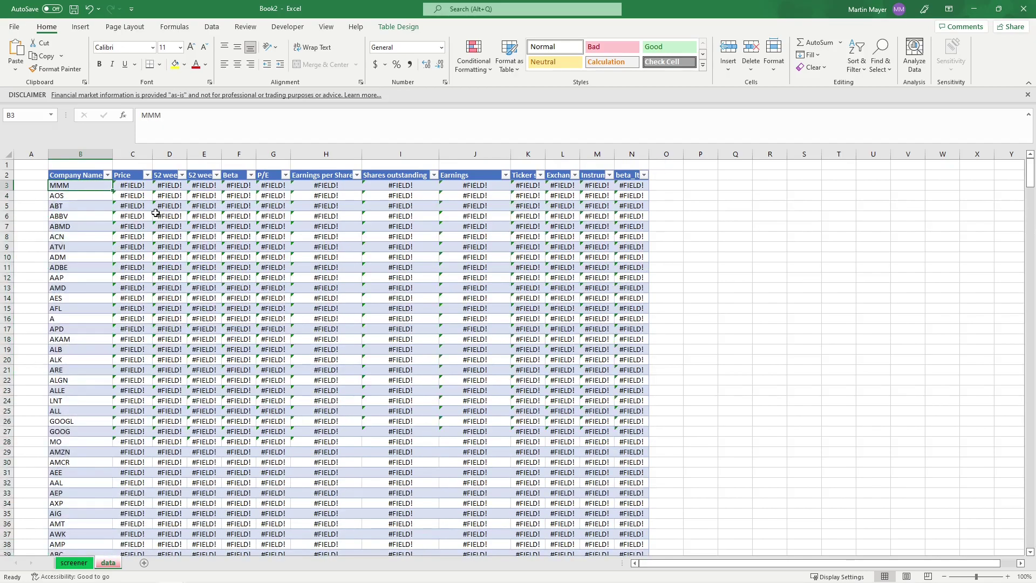
key("ctrl+shift+Down")
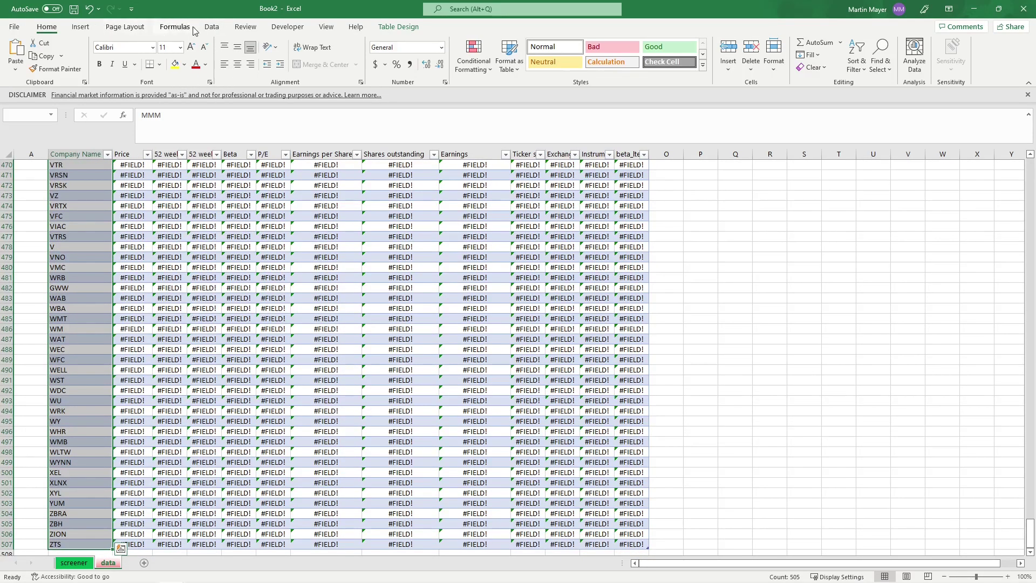
Step: Convert the tickers to Stocks data type and autofit column B to the company names
left_click(211, 27)
left_click(328, 53)
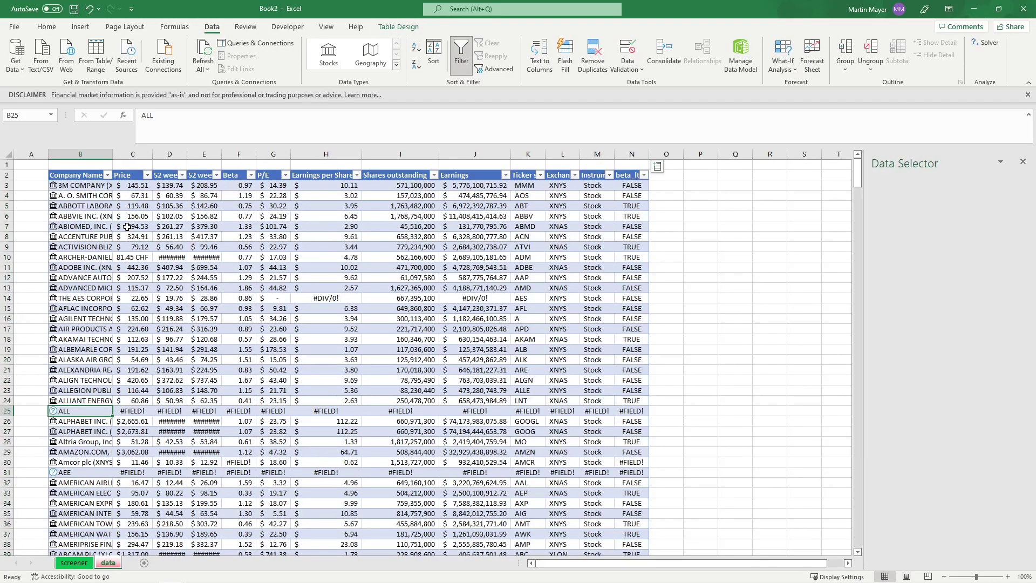
double_click(113, 155)
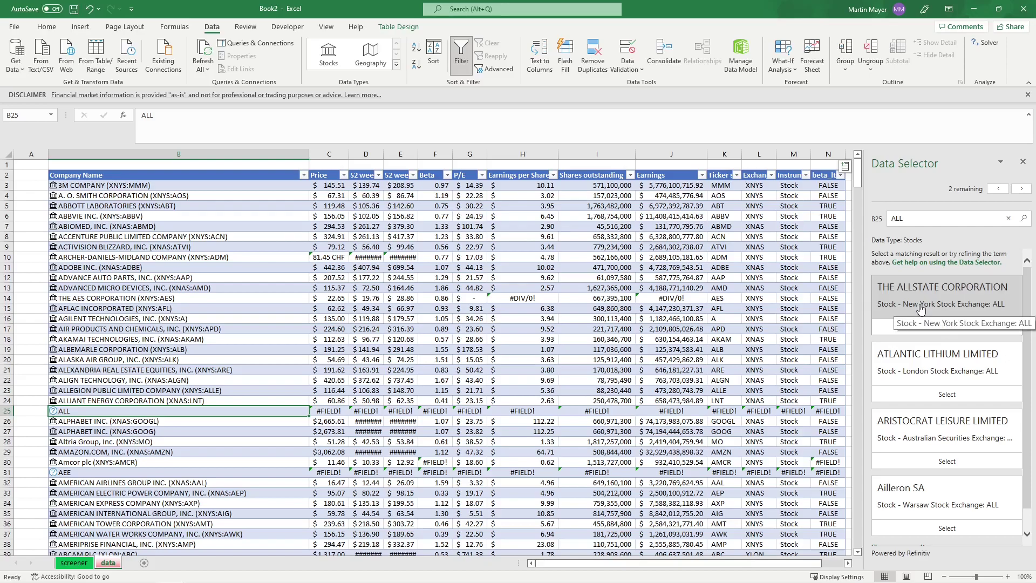
Step: Resolve ALL as The Allstate Corporation and AEE as Ameren Corporation in the Data Selector
left_click(920, 308)
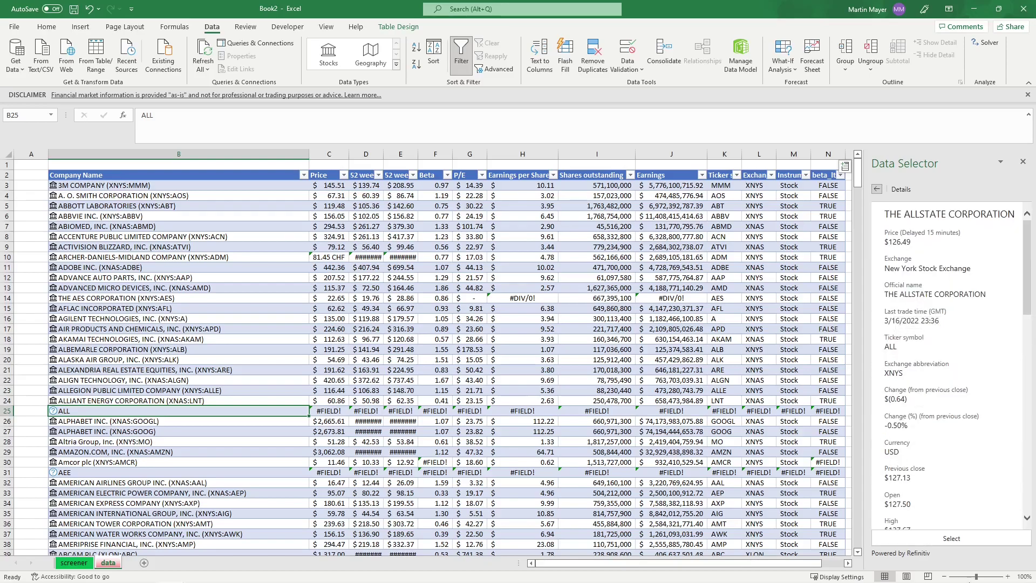
left_click(947, 539)
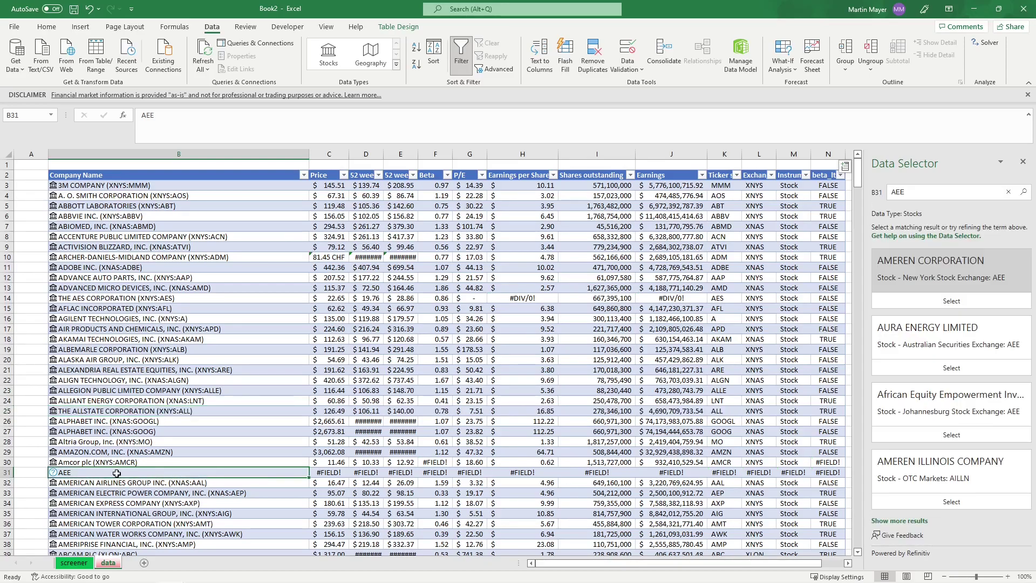
left_click(905, 278)
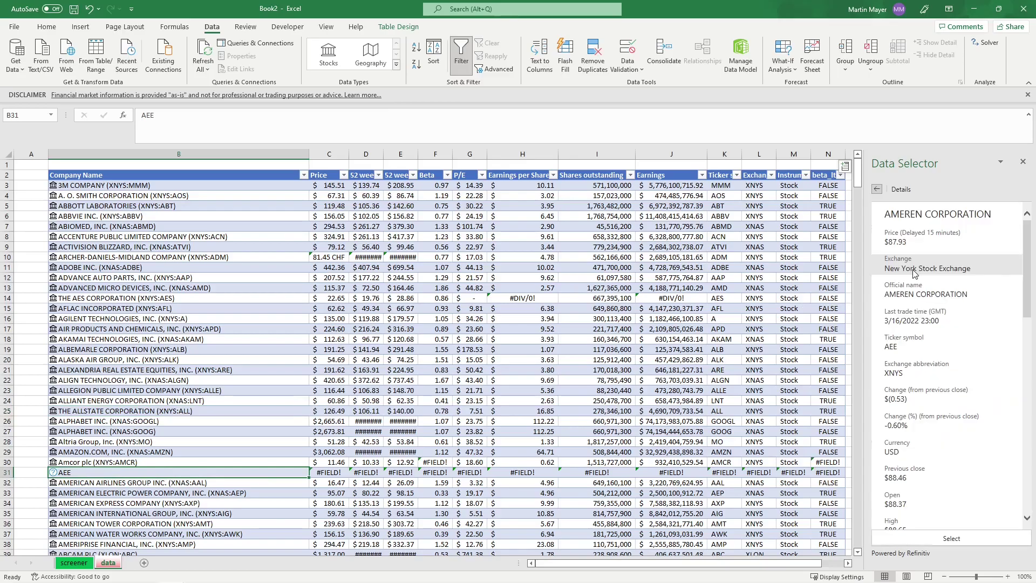
left_click(946, 538)
scroll(116, 414, "down", 4)
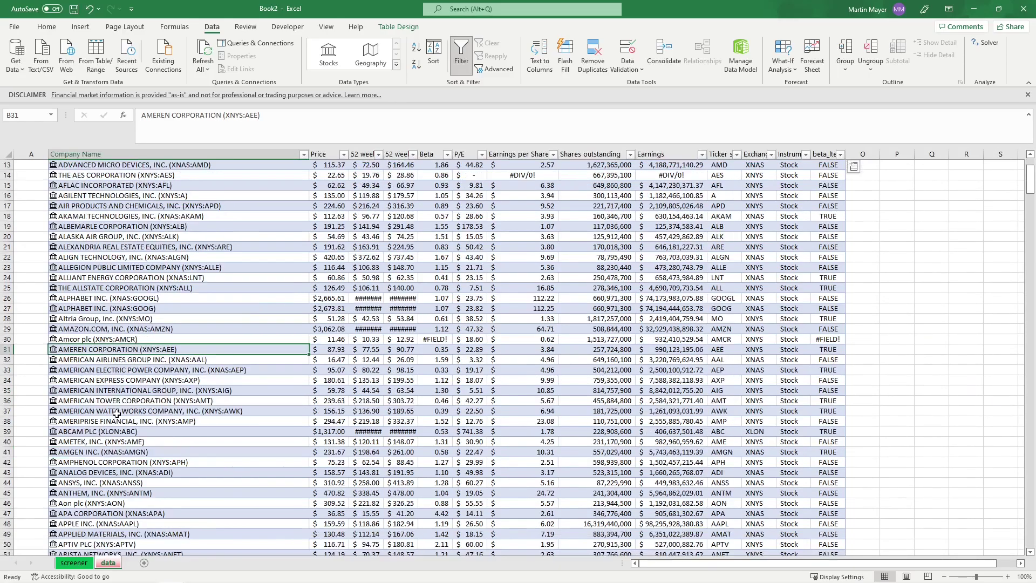
scroll(116, 413, "down", 10)
scroll(116, 414, "down", 10)
scroll(116, 413, "down", 12)
scroll(115, 414, "down", 7)
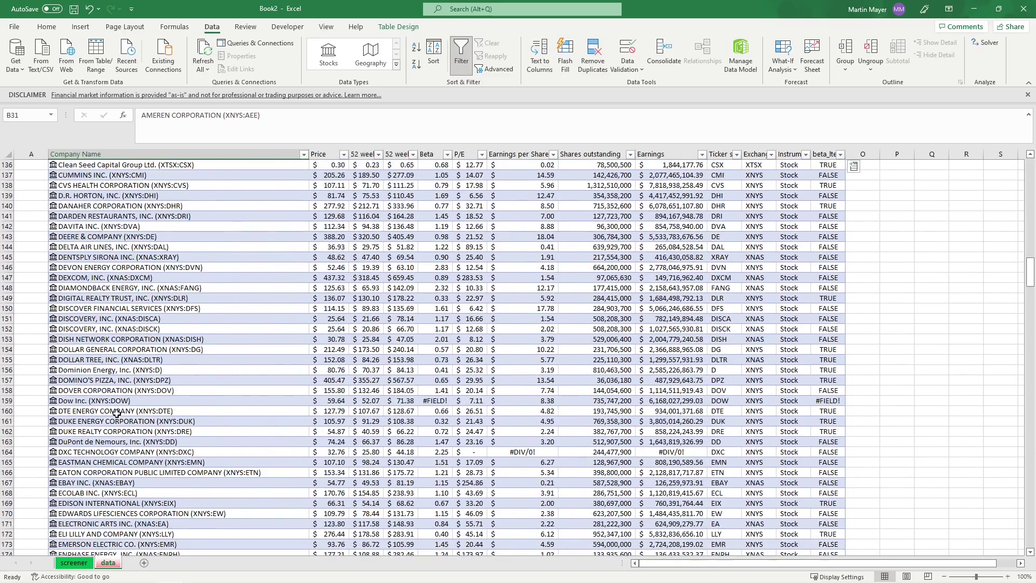
scroll(110, 416, "up", 14)
scroll(110, 416, "up", 20)
scroll(110, 416, "up", 8)
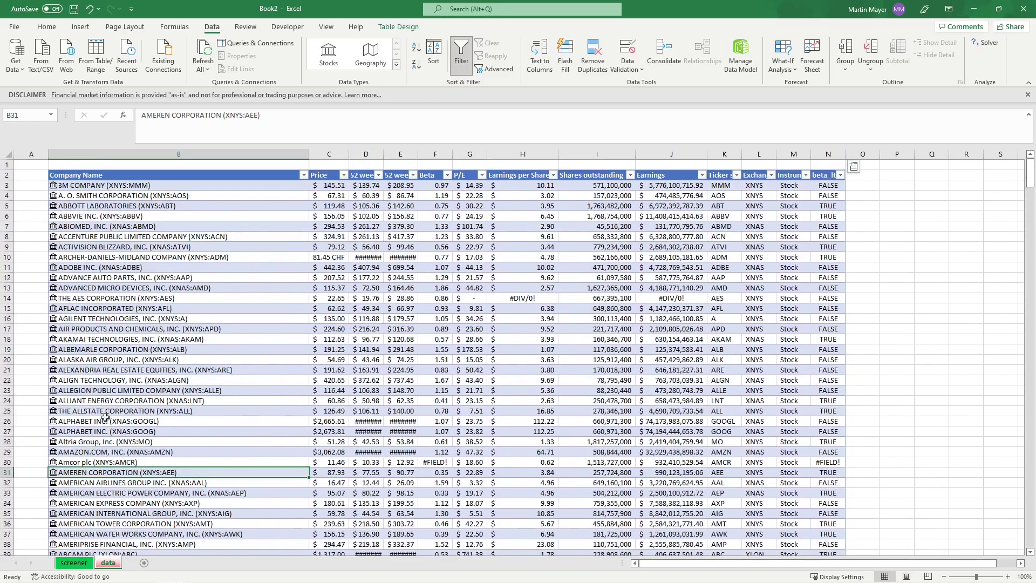
Step: Refresh the screener pivot to pick up the new S&P 500 tickers
left_click(73, 563)
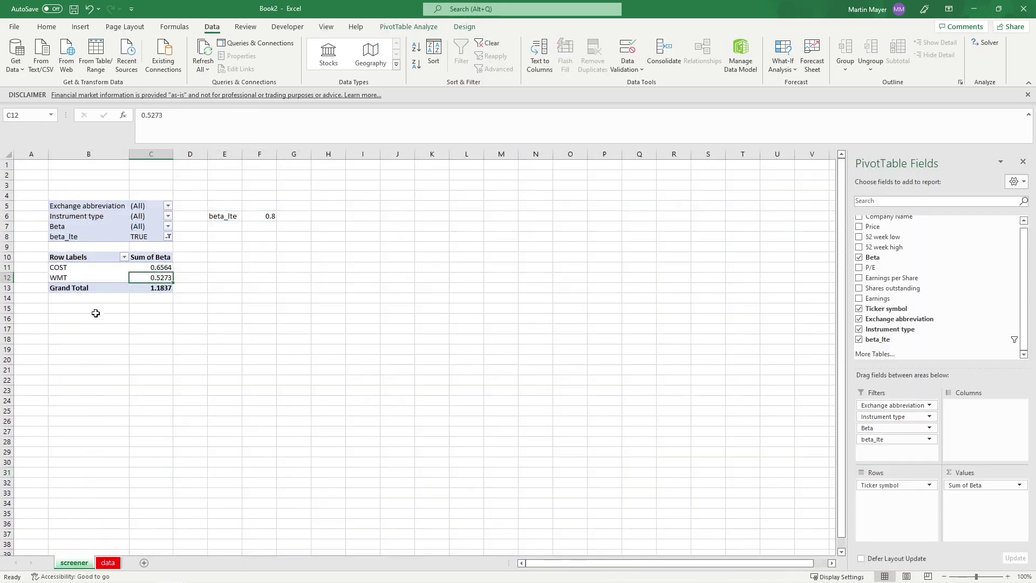
left_click(79, 267)
right_click(81, 267)
left_click(121, 308)
scroll(109, 336, "down", 3)
scroll(109, 335, "down", 6)
scroll(110, 336, "down", 7)
scroll(109, 335, "down", 7)
scroll(109, 335, "up", 8)
scroll(110, 335, "up", 8)
scroll(109, 335, "up", 7)
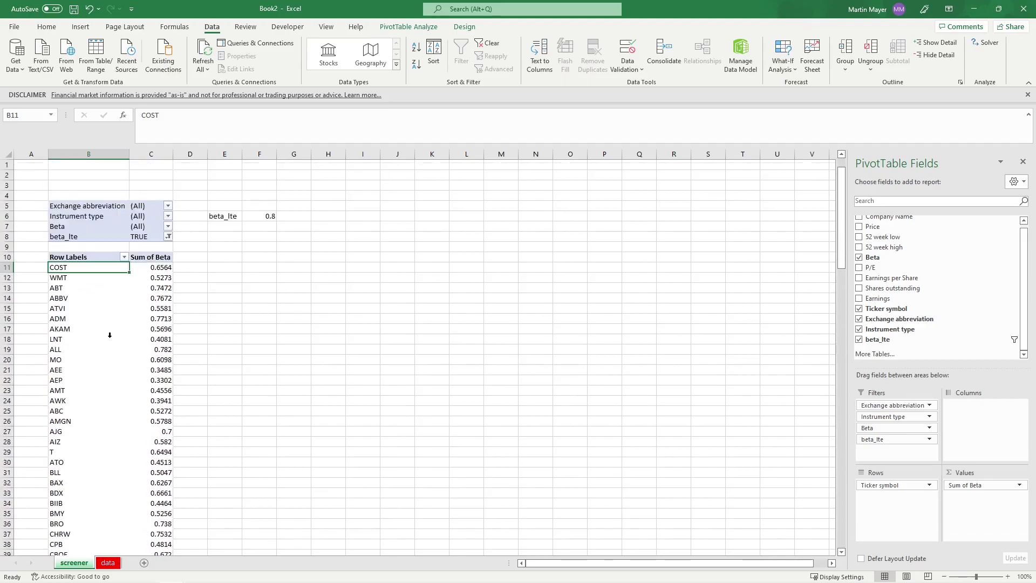
Step: Set the beta_lte threshold to 0.5 and refresh the pivot
left_click(265, 216)
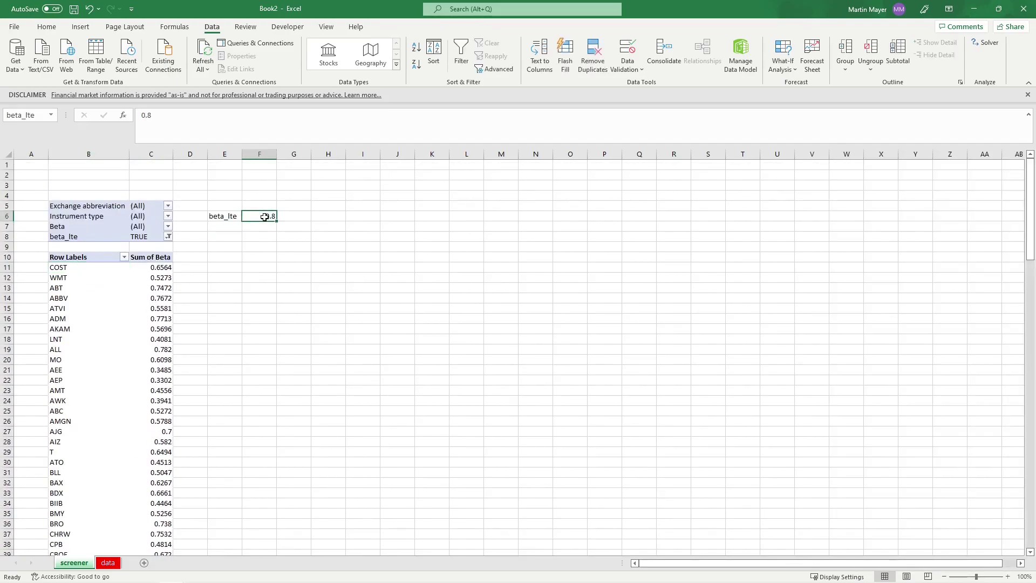
type(".5")
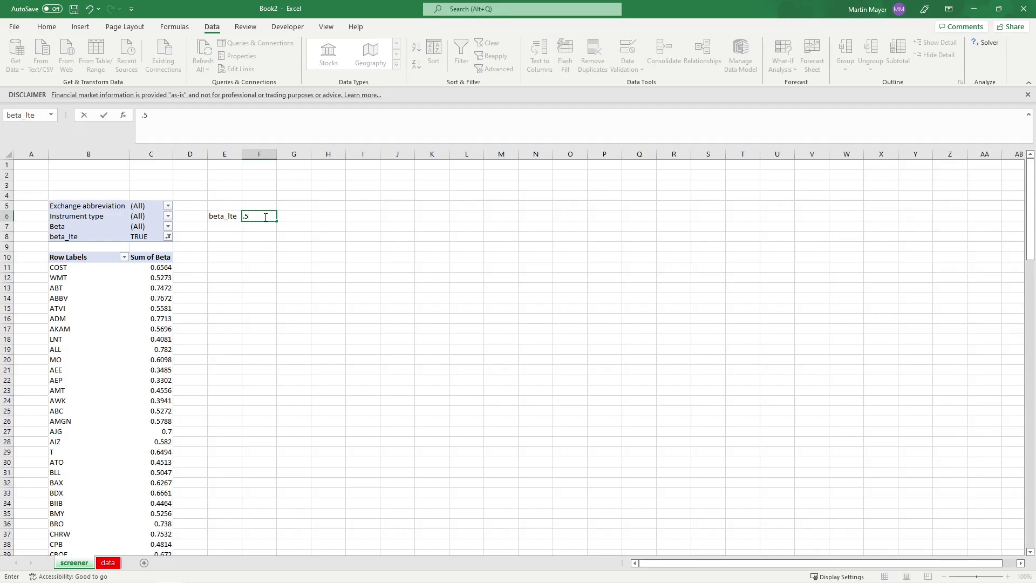
key("Return")
left_click(64, 277)
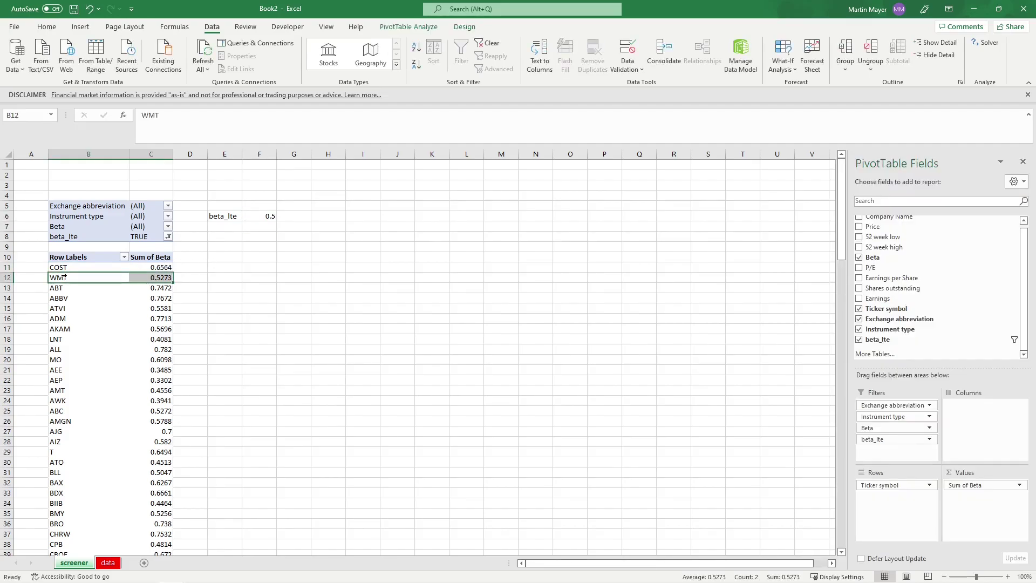
right_click(63, 277)
left_click(102, 315)
Step: Set the beta_lte threshold to 0 and refresh the pivot
left_click(256, 218)
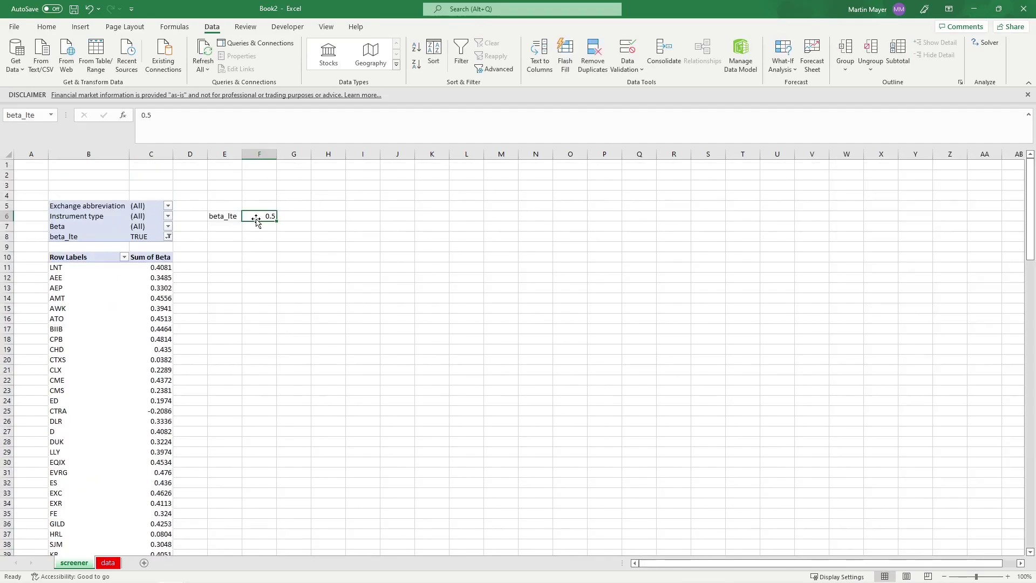
type("0")
key("Return")
left_click(67, 278)
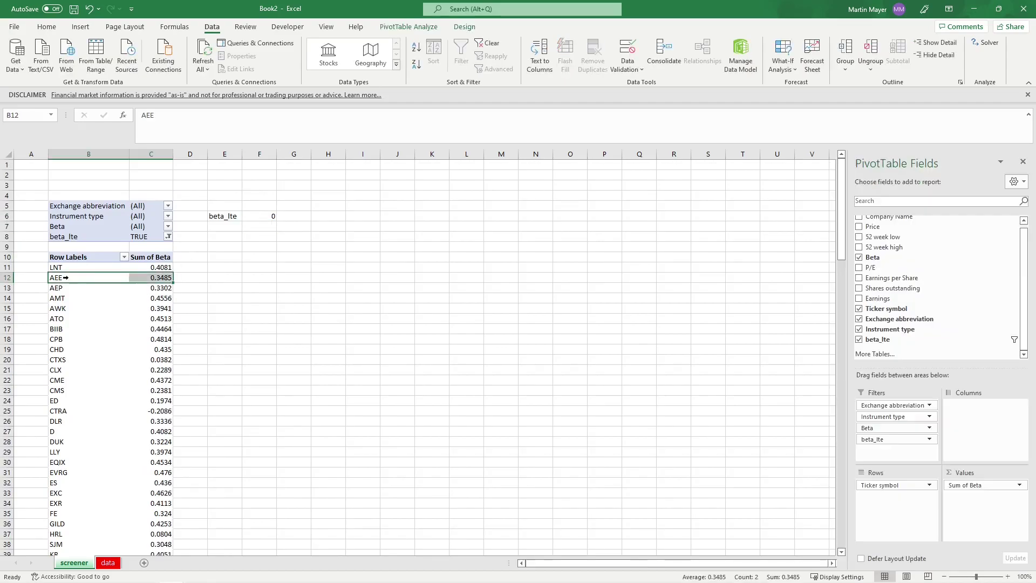
right_click(70, 278)
left_click(118, 324)
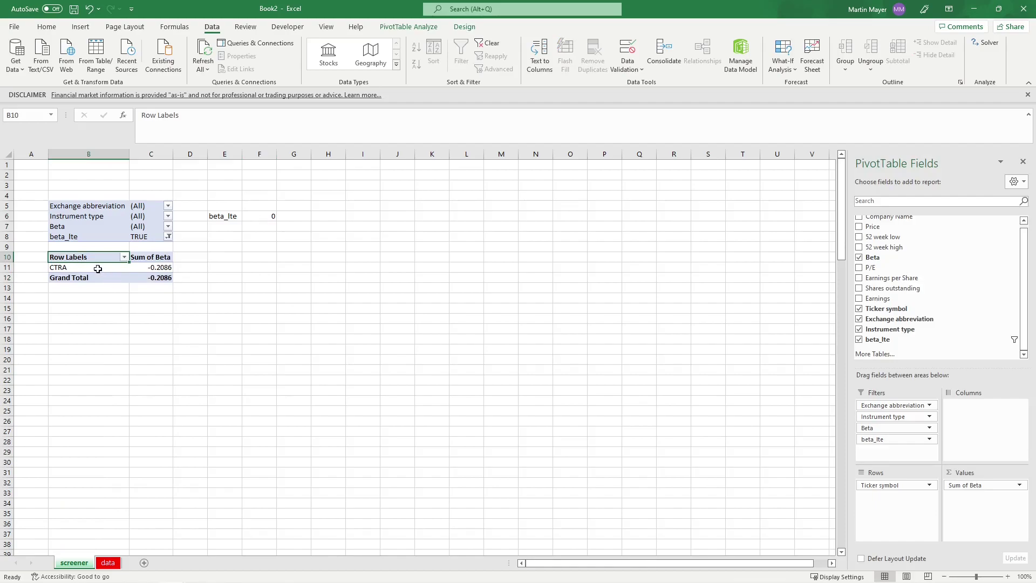
Step: Set the threshold to 0.2 and refresh, listing CTXS, ED, CTRA, HRL and REGN
left_click(271, 218)
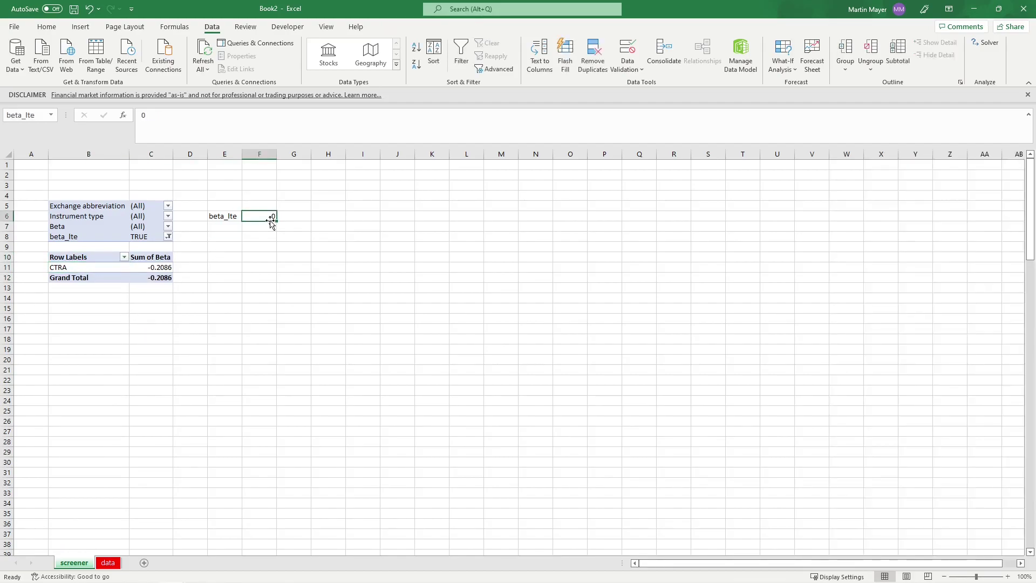
type(".2")
key("Return")
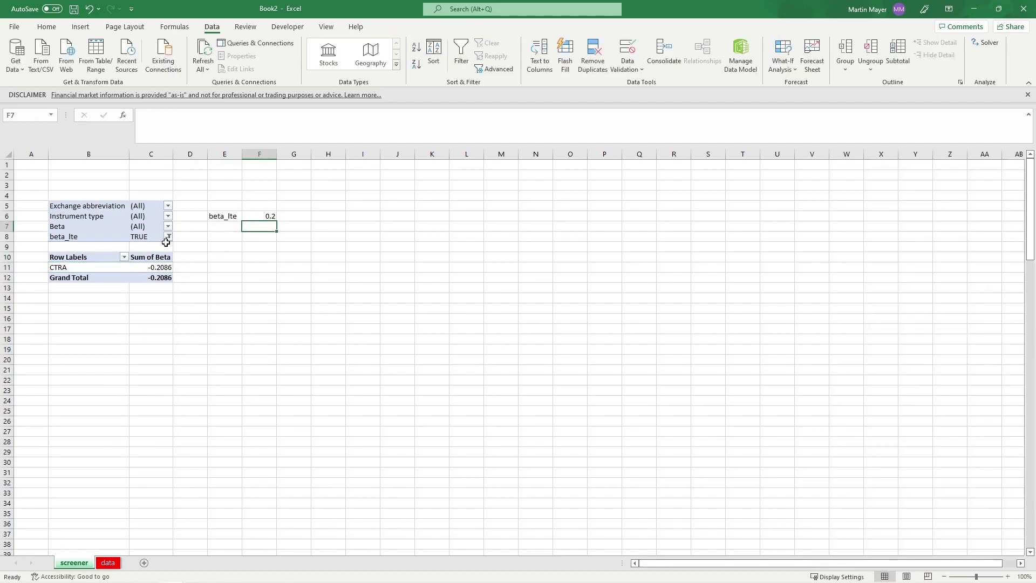
right_click(57, 266)
left_click(106, 306)
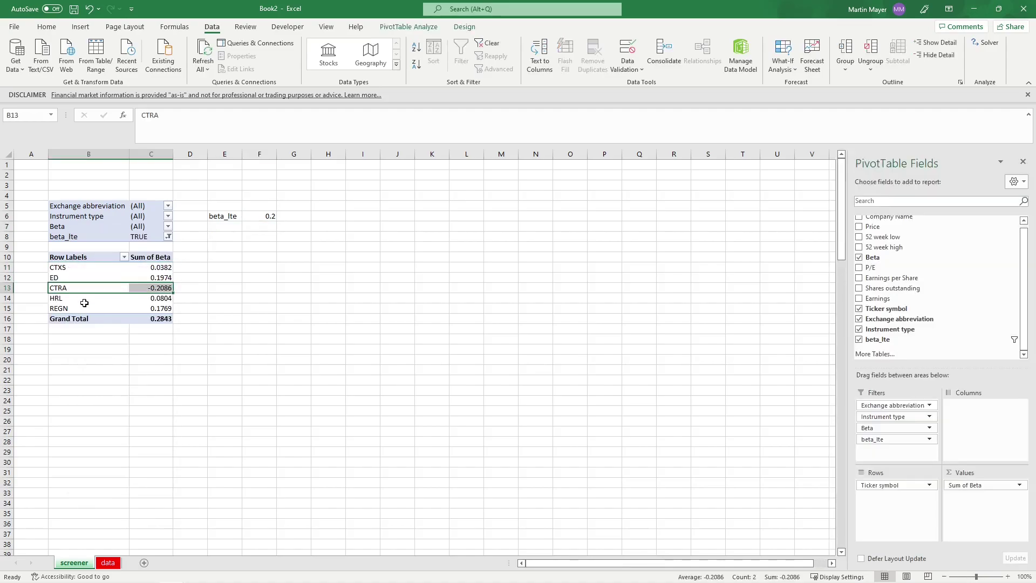
left_click(72, 268)
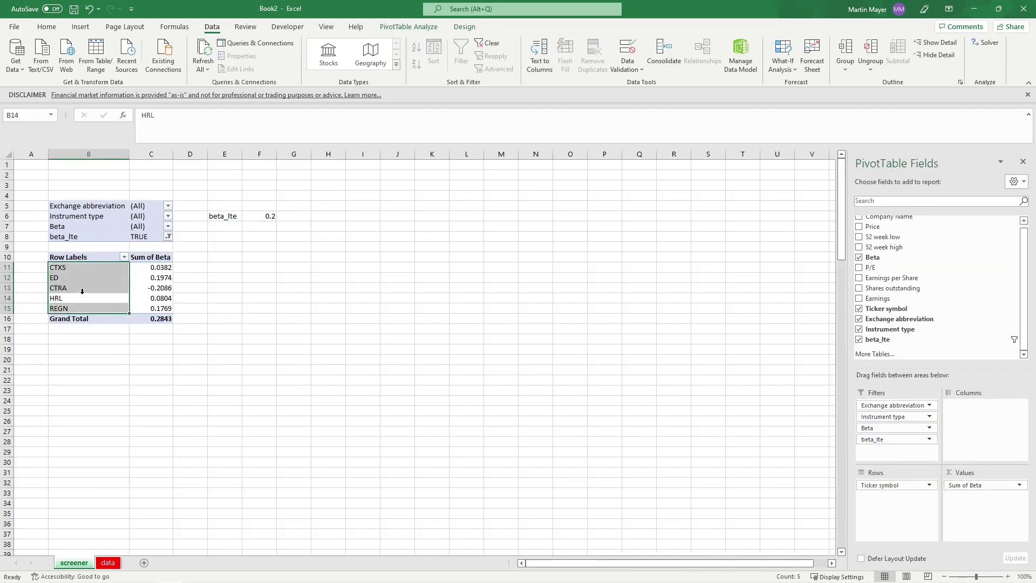
left_click(74, 268)
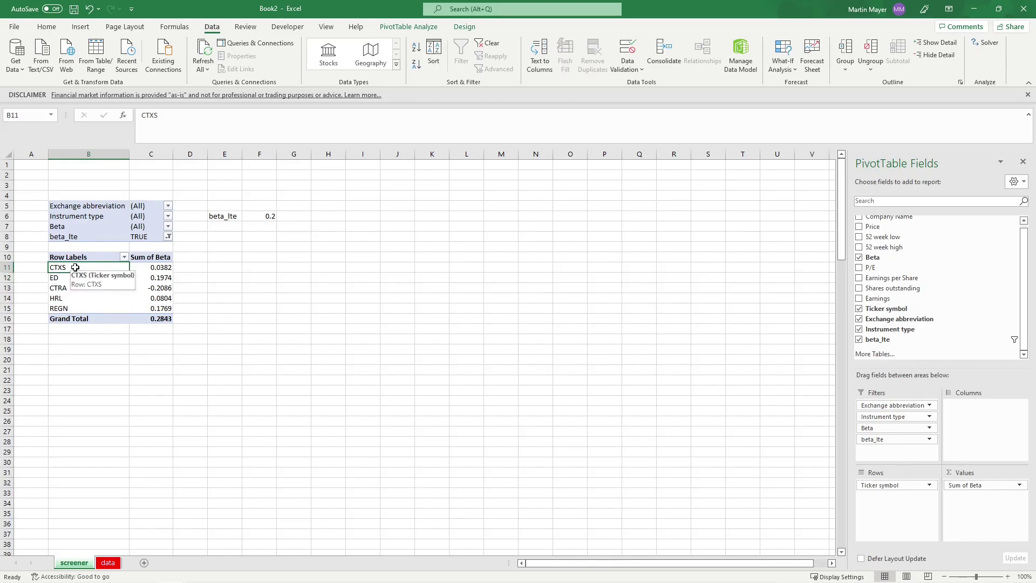
Step: Enter the labels symbol, start date and end date in L5:L7
left_click(466, 207)
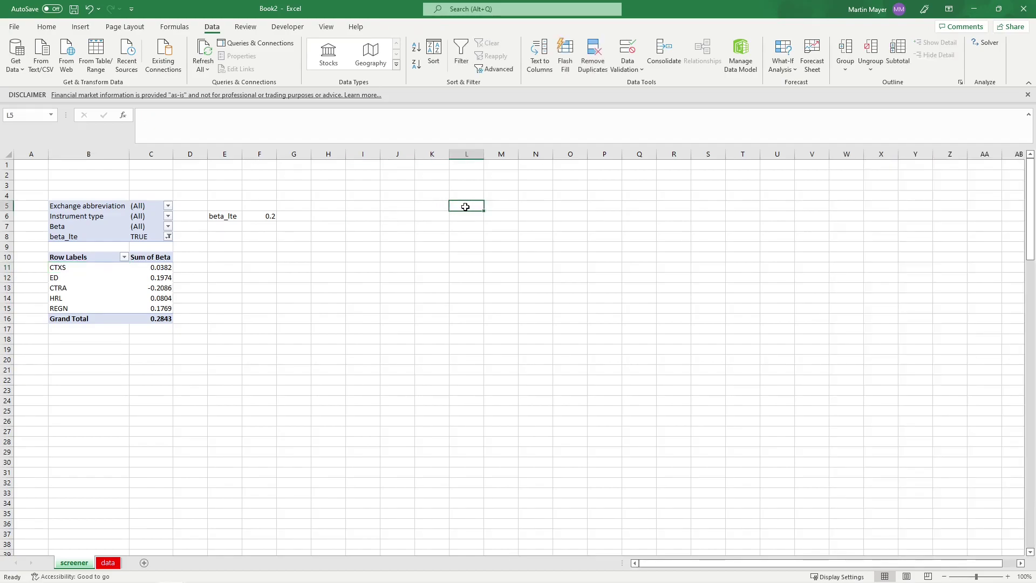
type("sym")
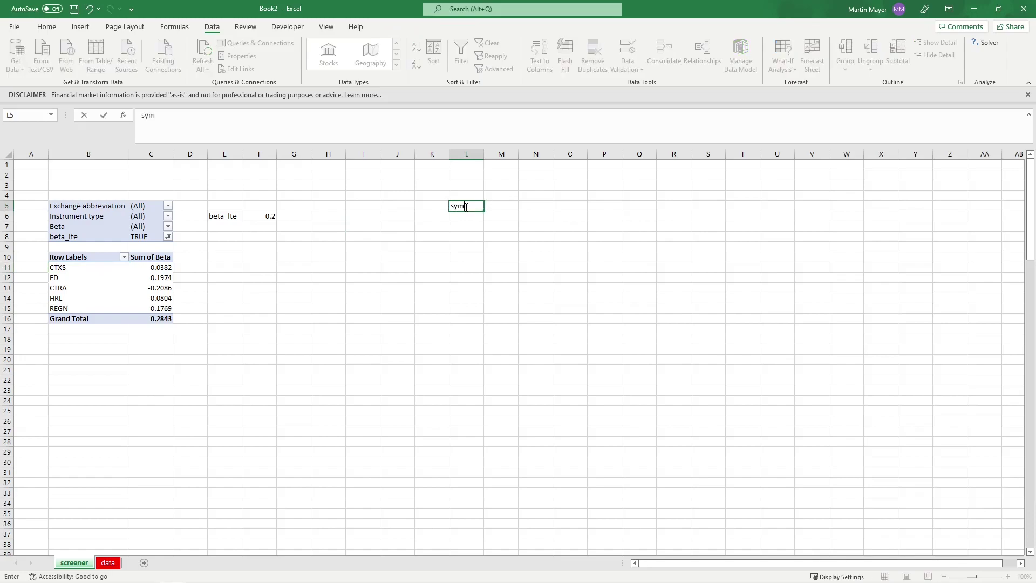
type("bol")
key("Return")
type("start date")
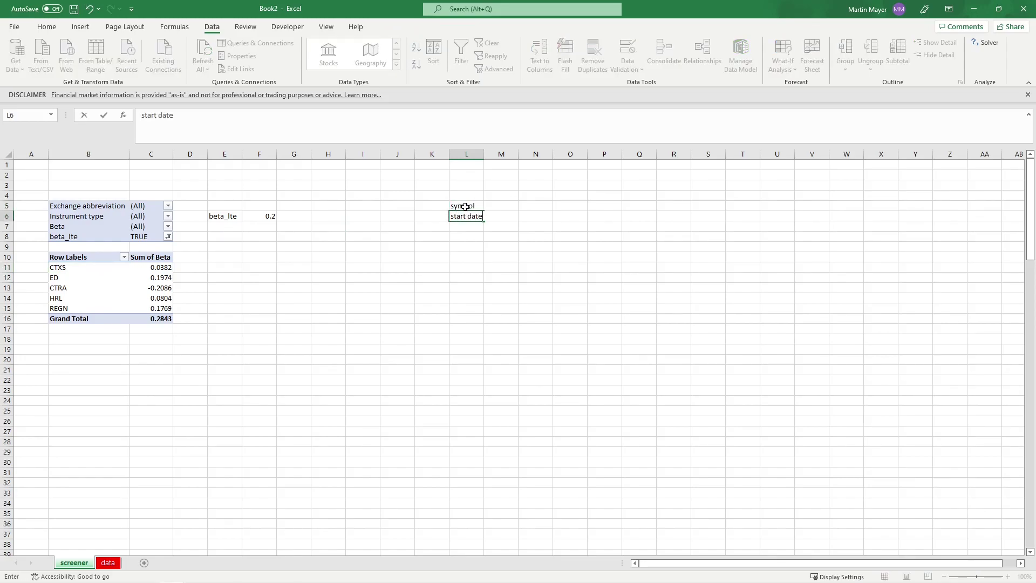
key("Return")
type("en")
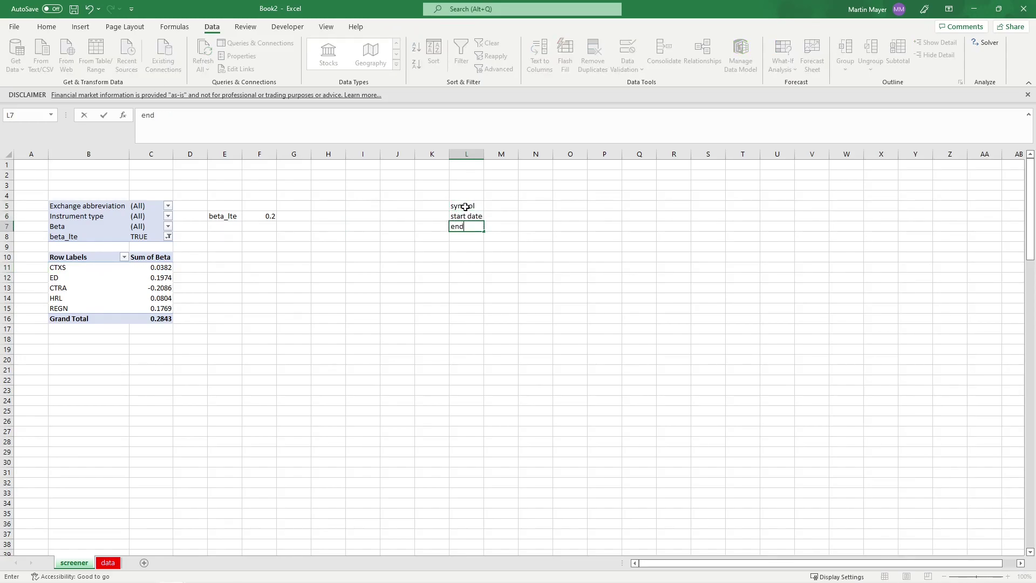
type("date")
key("Return")
Step: Set the end date to =TODAY() in M7 and the start date to =M7-365 in M6
key("Up")
key("Right")
type("=today")
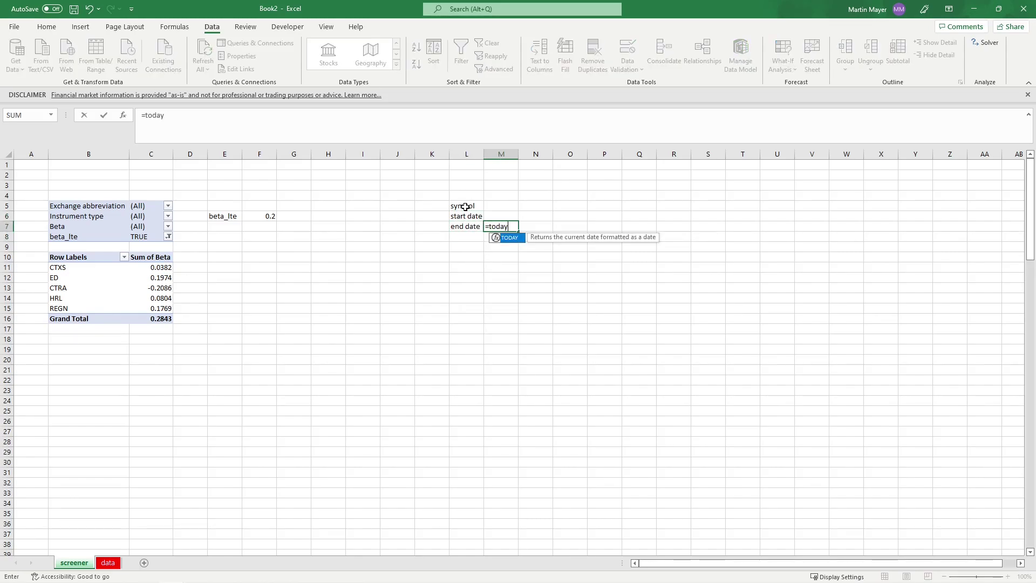
type("()")
key("ctrl+Return")
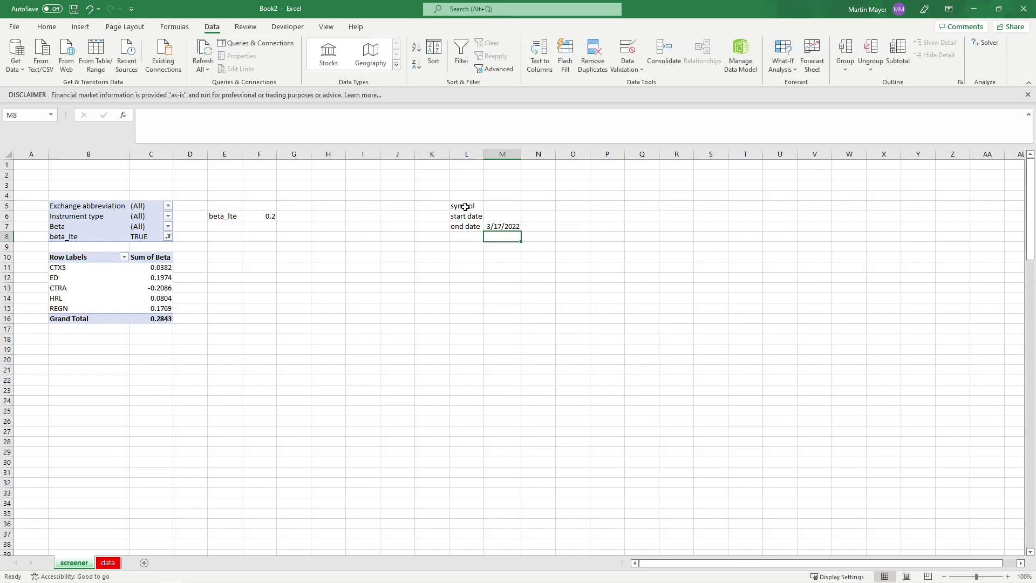
key("Up")
type("=")
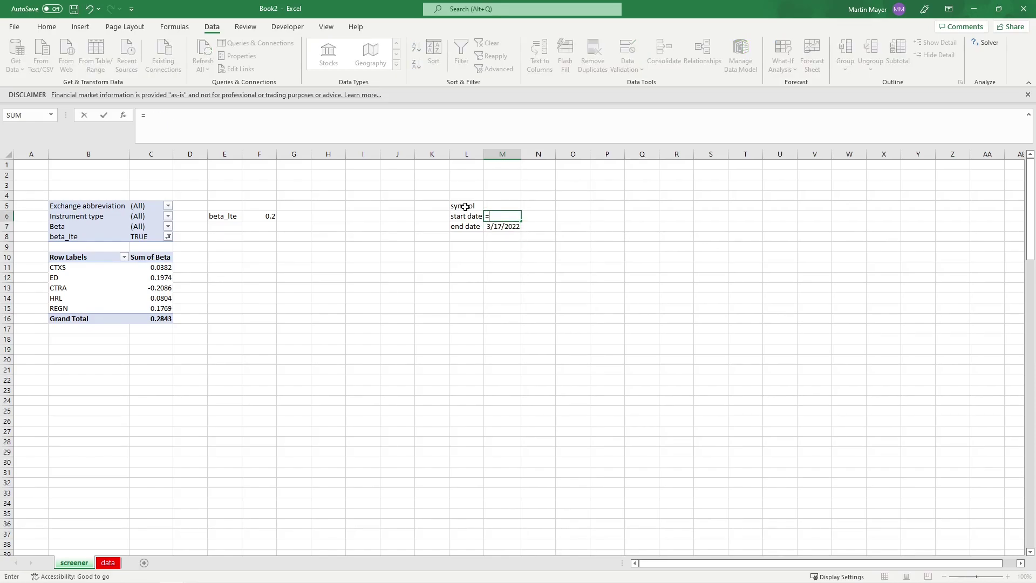
key("Down")
type("365")
key("Return")
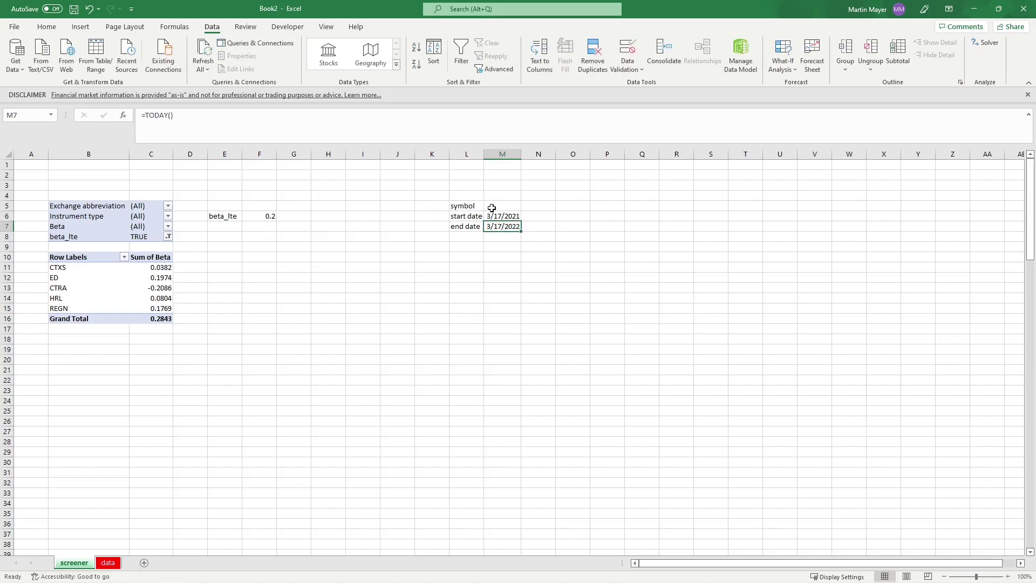
left_click(494, 207)
type("msft")
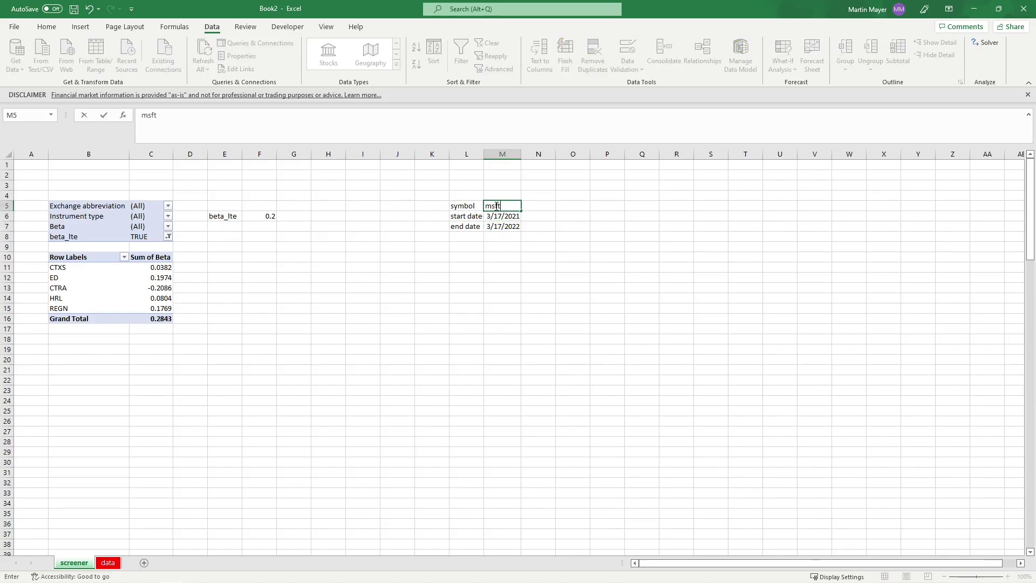
Step: Enter msft as the symbol in M5 and abandon a first mistyped formula in L11
key("Return")
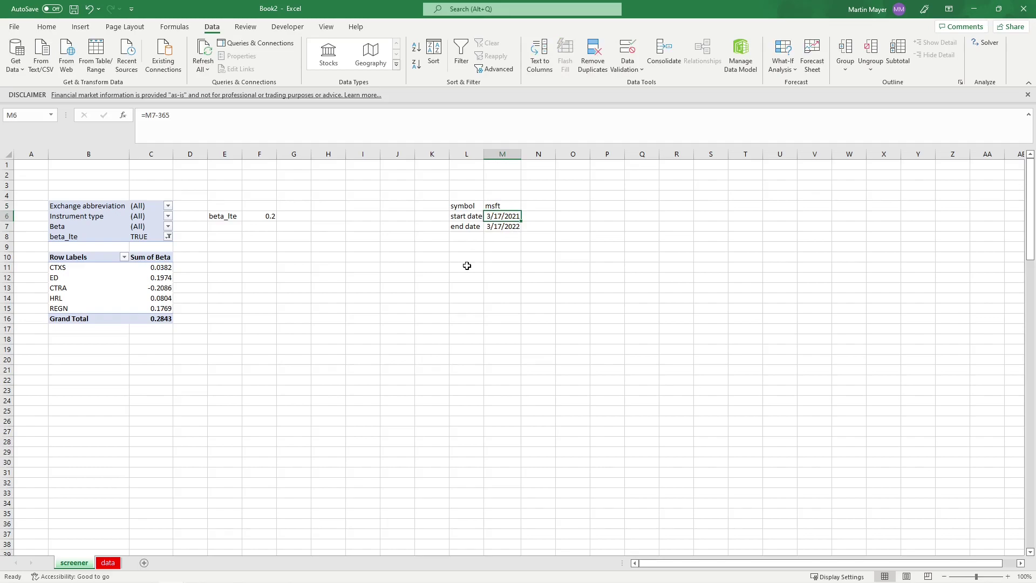
left_click(467, 265)
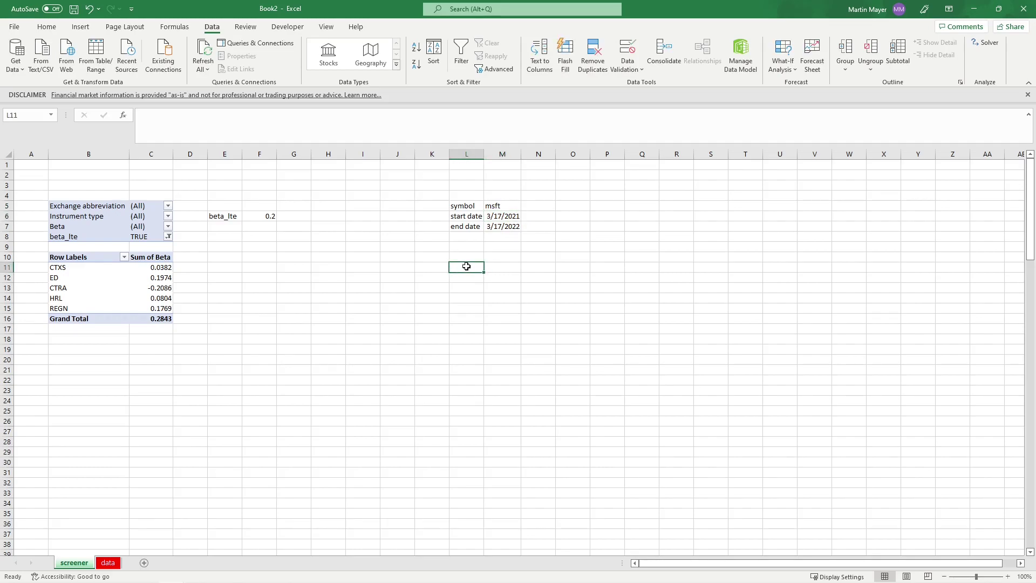
type("=")
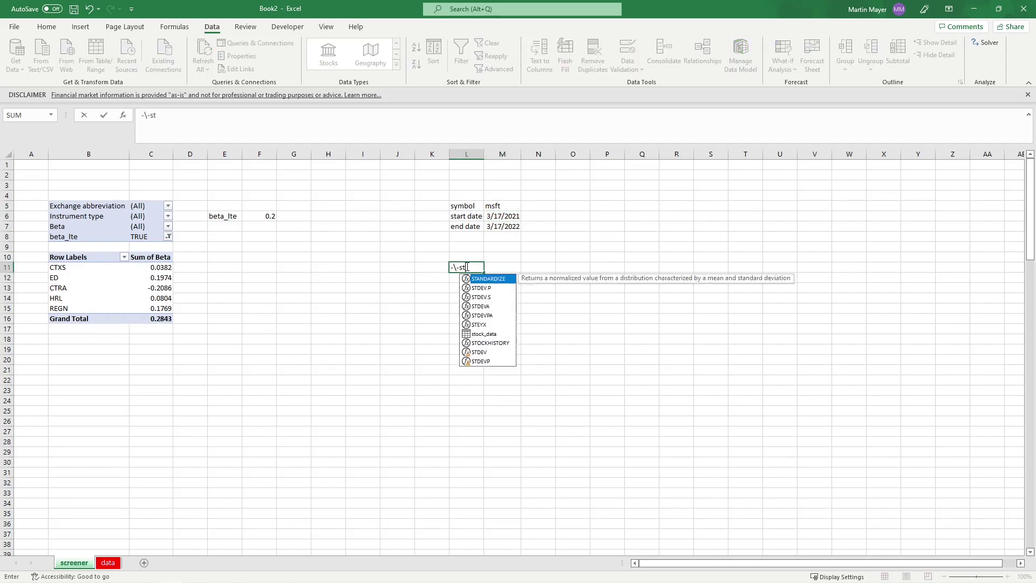
key("BackSpace")
key("BackSpace")
key("BackSpace")
key("BackSpace")
type("=stock")
key("Escape")
key("Return")
Step: Build =STOCKHISTORY in L11 using M5 as symbol, M6 as start and M7 as end date
left_click(466, 266)
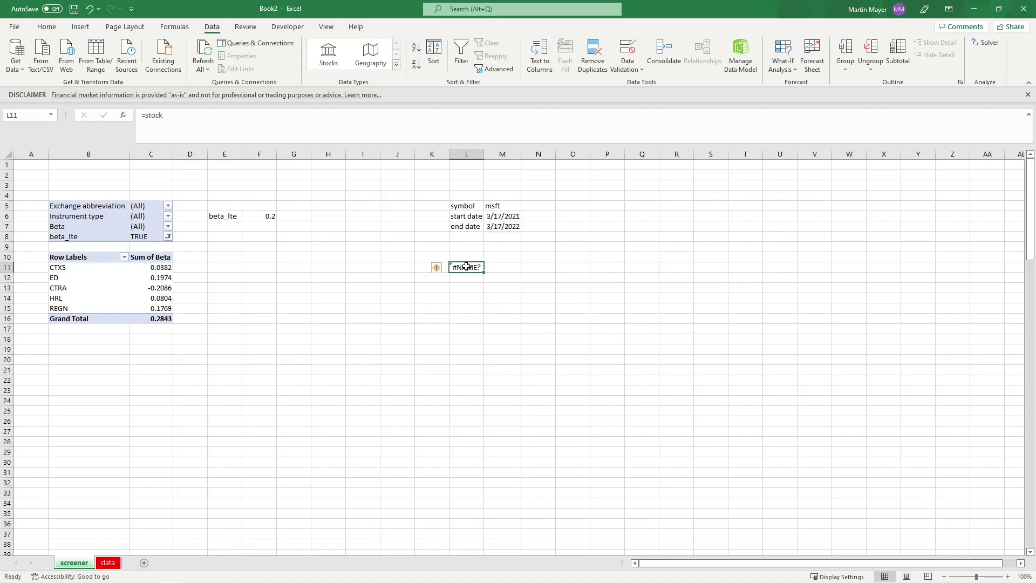
type("=stock")
key("Down")
key("Tab")
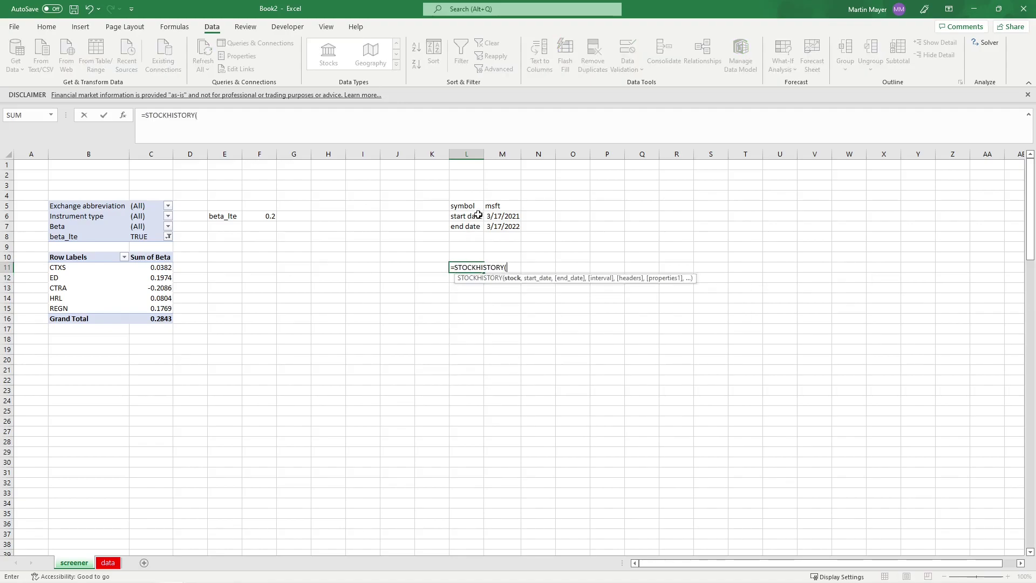
left_click(496, 206)
type(",")
left_click(503, 217)
type(",")
left_click(502, 226)
type(",")
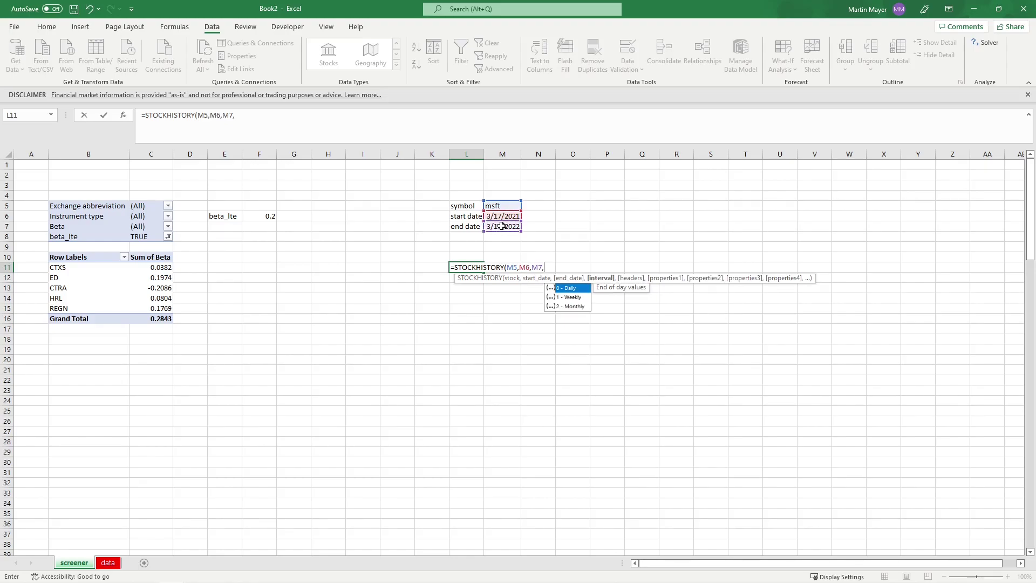
type("0,")
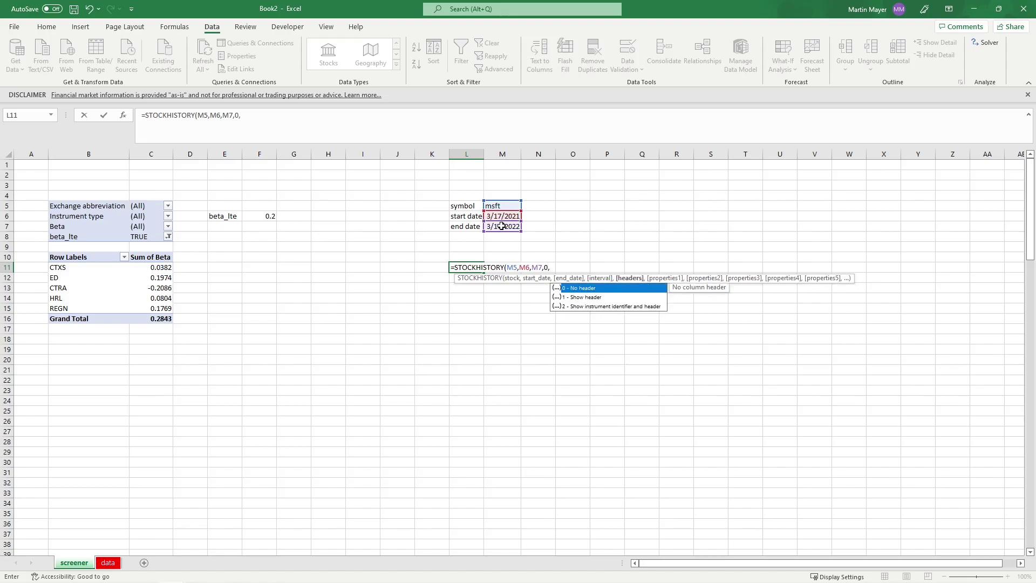
type("1")
type(",0")
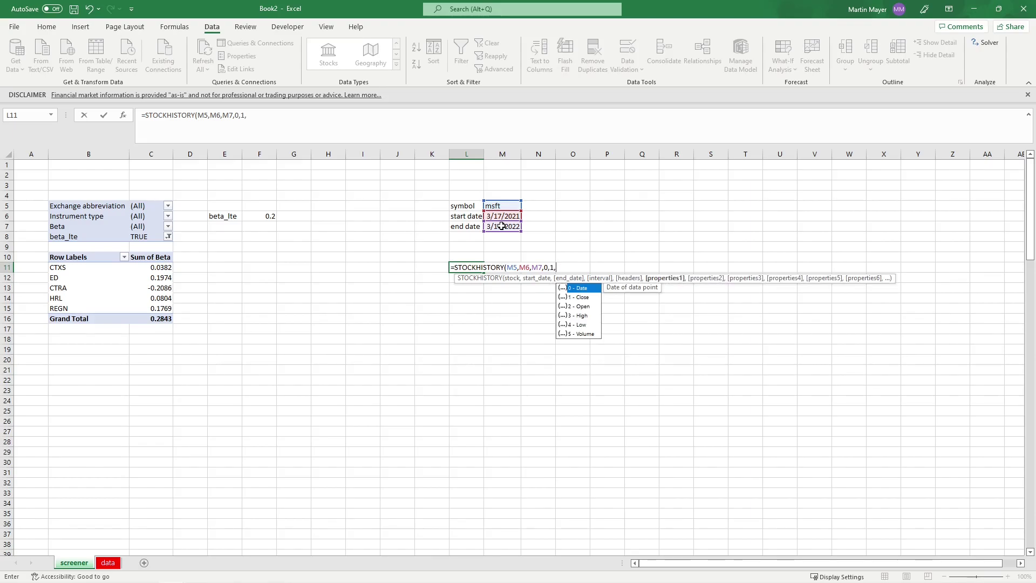
type(",2")
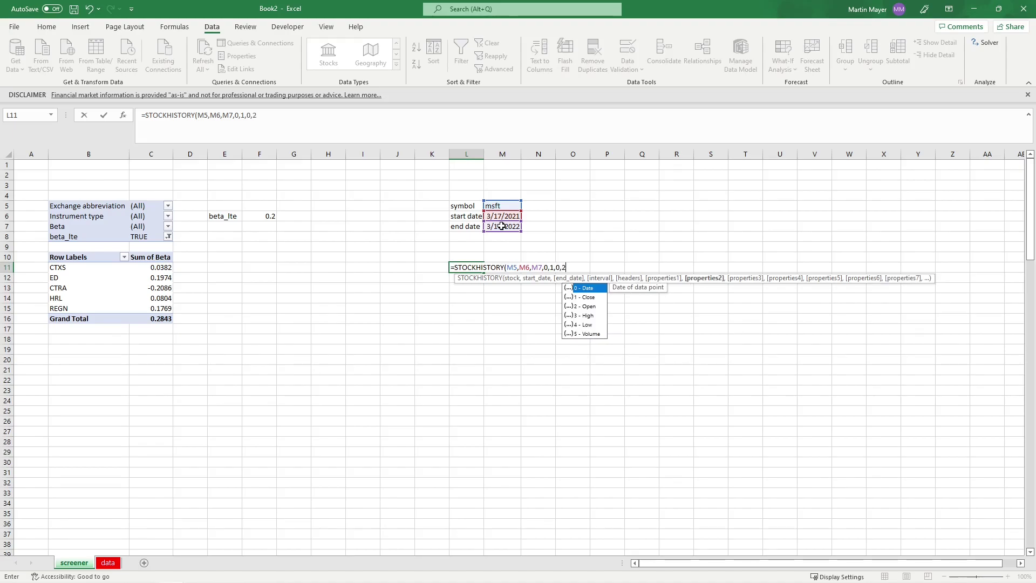
type(",3,4,1")
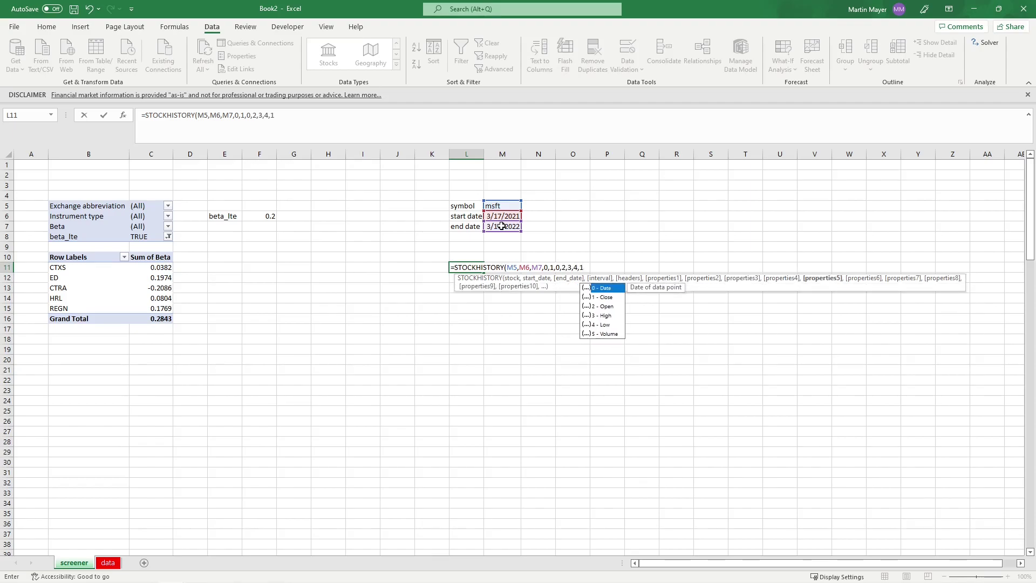
type(",5")
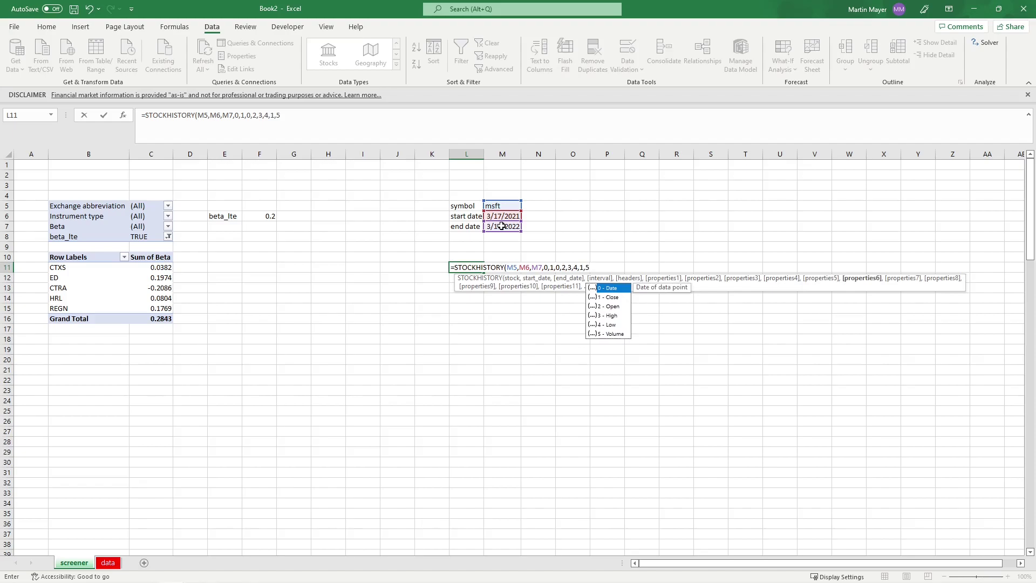
type(")")
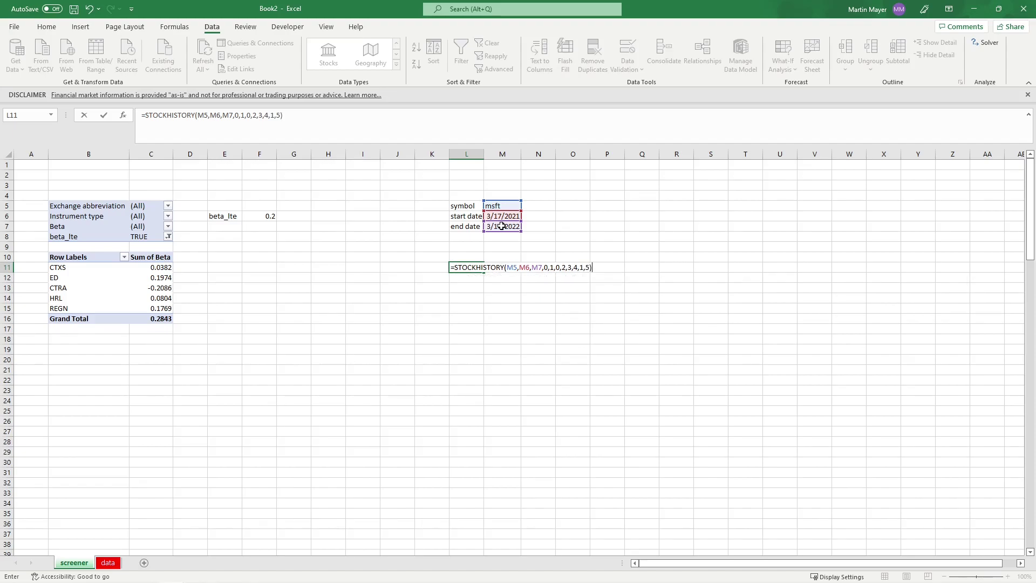
Step: Enter the STOCKHISTORY formula and select the L11:Q265 price table for moving
key("Return")
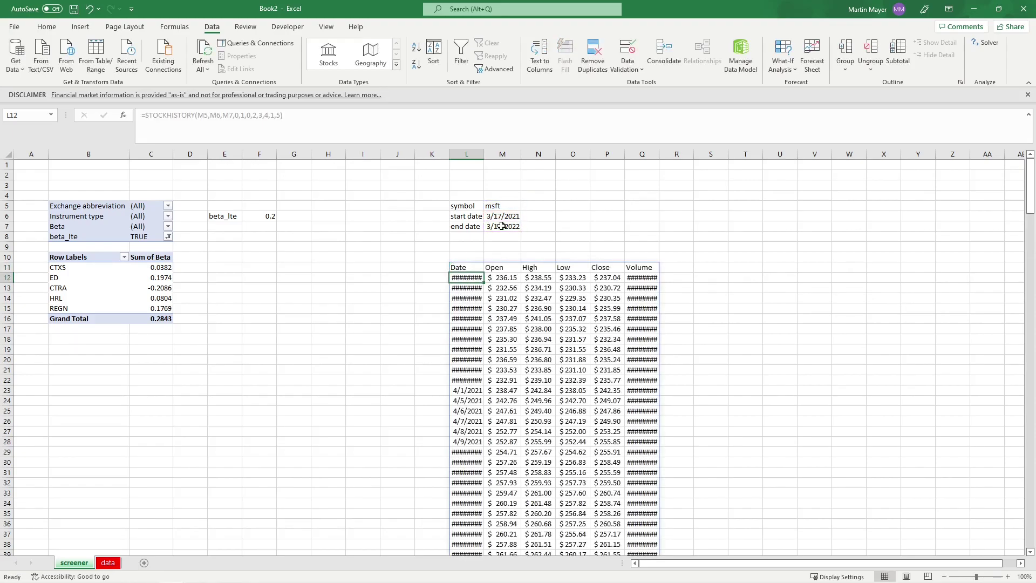
key("Up")
key("Down")
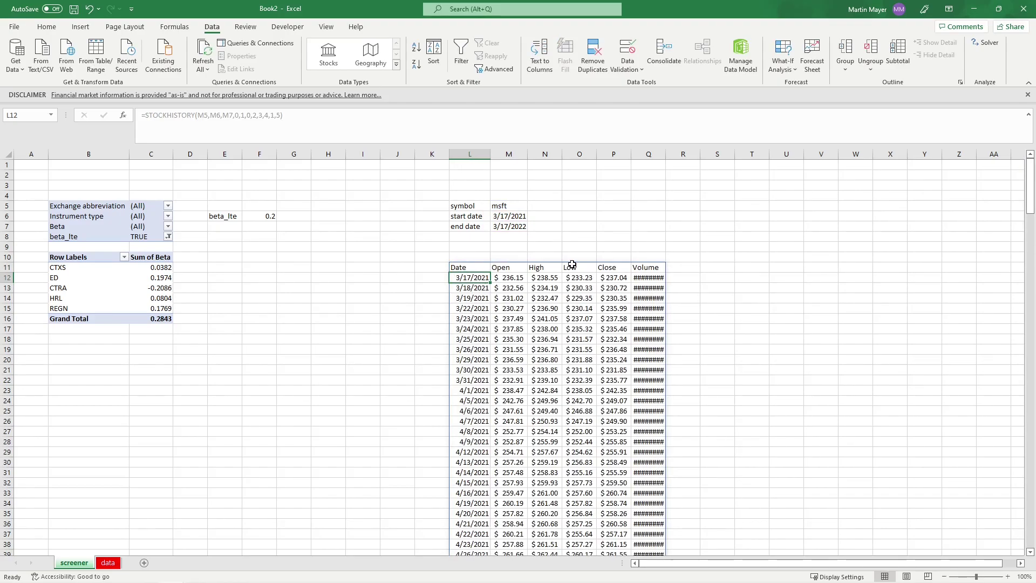
key("ctrl+Down")
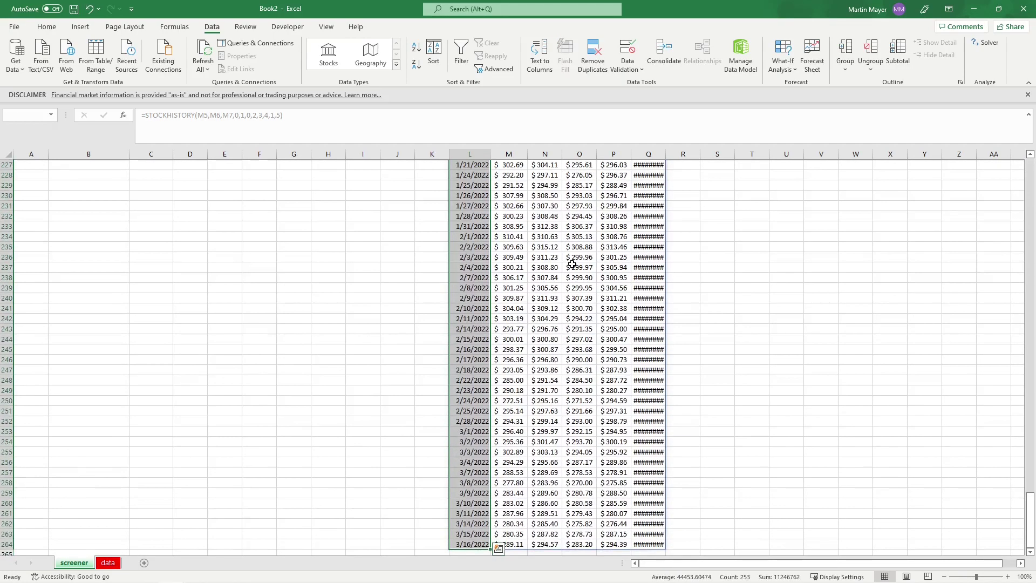
key("ctrl+Up")
key("ctrl+shift+Down")
key("ctrl+shift+Right")
key("ctrl+c")
scroll(251, 518, "up", 20)
scroll(251, 518, "up", 5)
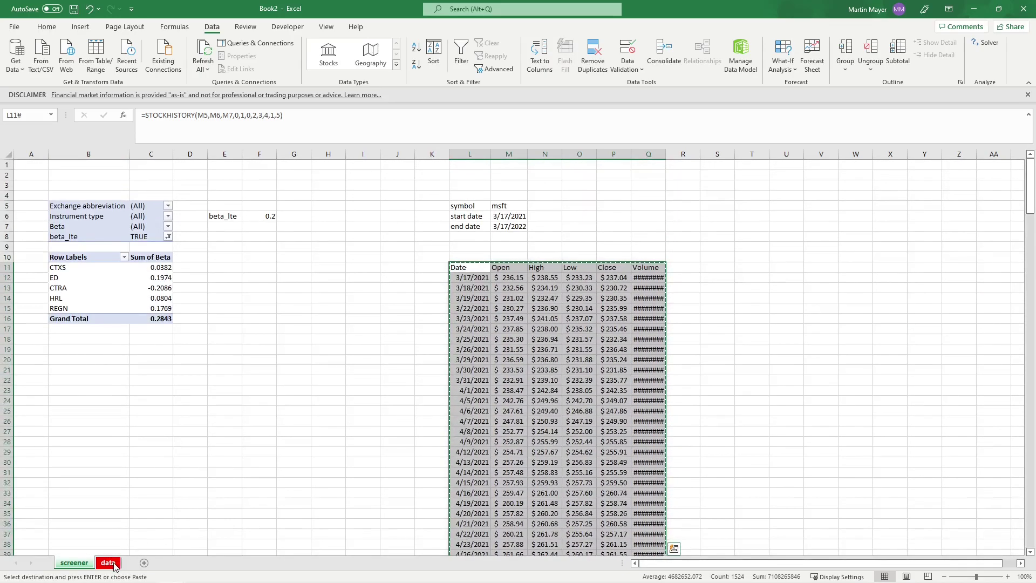
Step: Paste the MSFT price table onto the data sheet at cell Y2
left_click(74, 562)
key("Up")
key("Up")
key("Up")
key("Up")
key("Right")
key("Right")
key("Right")
key("Right")
key("Right")
key("Right")
key("Right")
key("Right")
key("Right")
key("Return")
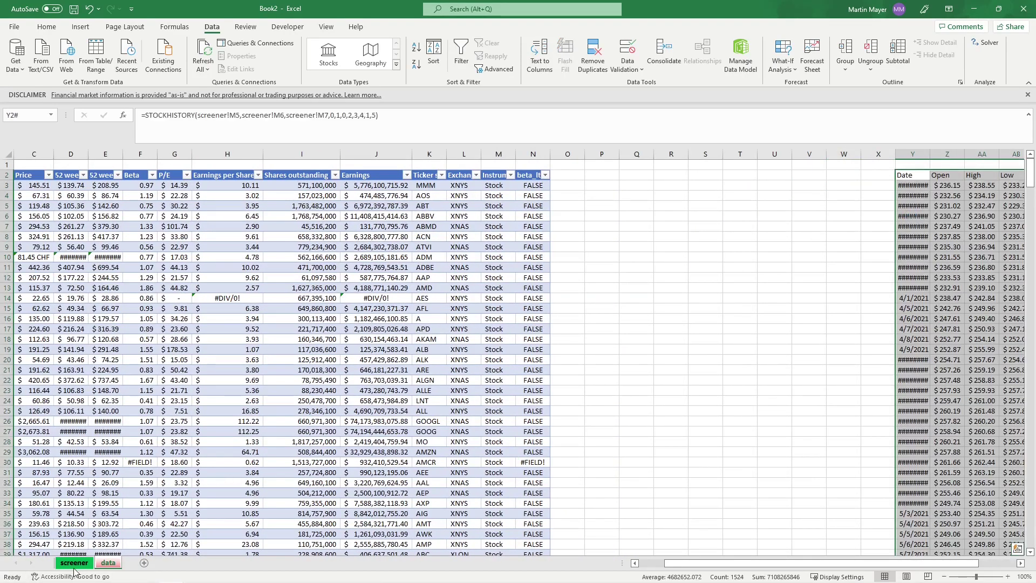
left_click(108, 562)
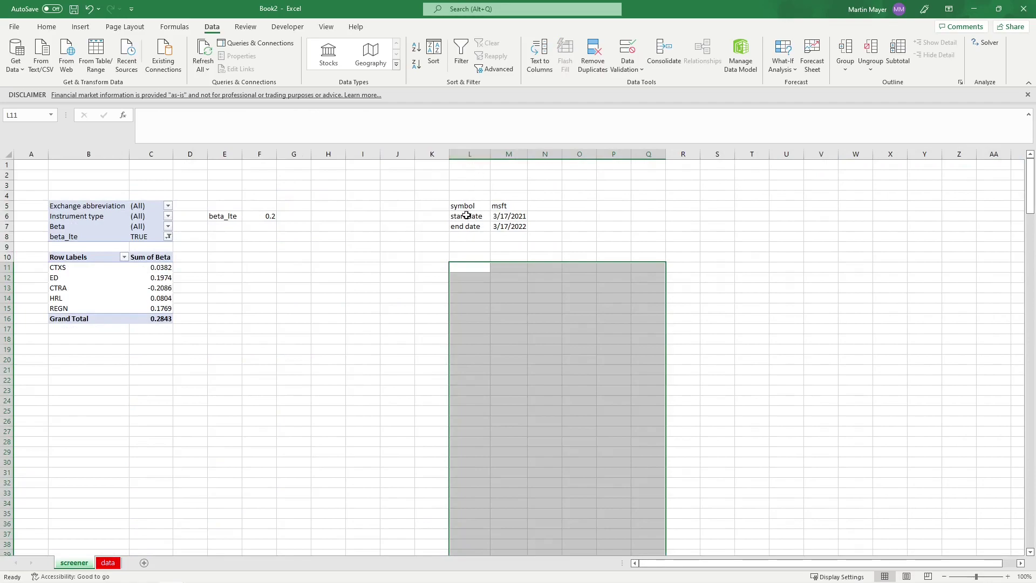
Step: Move the symbol/date inputs and beta_lte, then insert blank rows above beta_lte
mouse_move(468, 207)
left_mouse_down()
mouse_move(514, 229)
mouse_move(78, 167)
left_mouse_up()
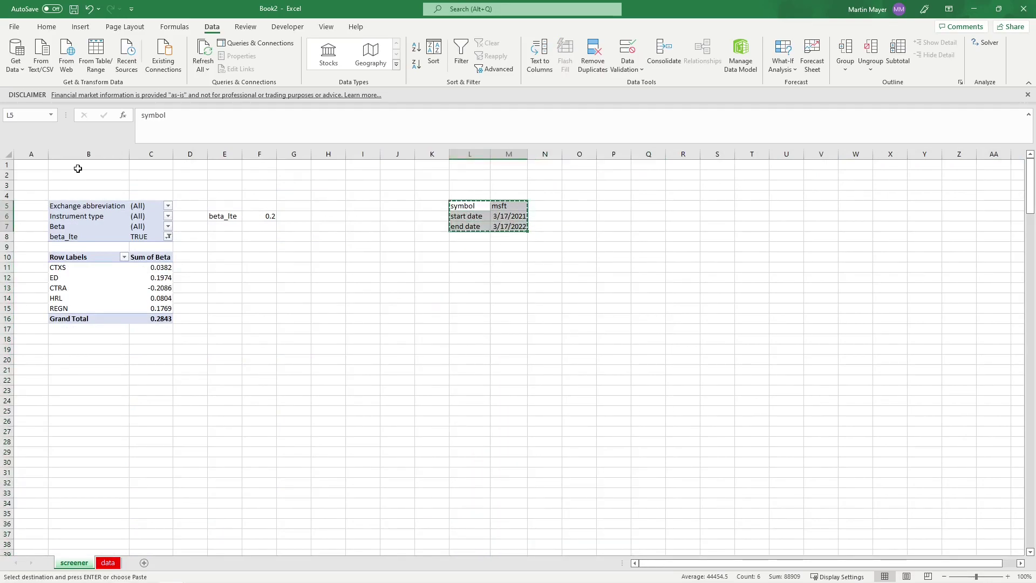
left_click(287, 195)
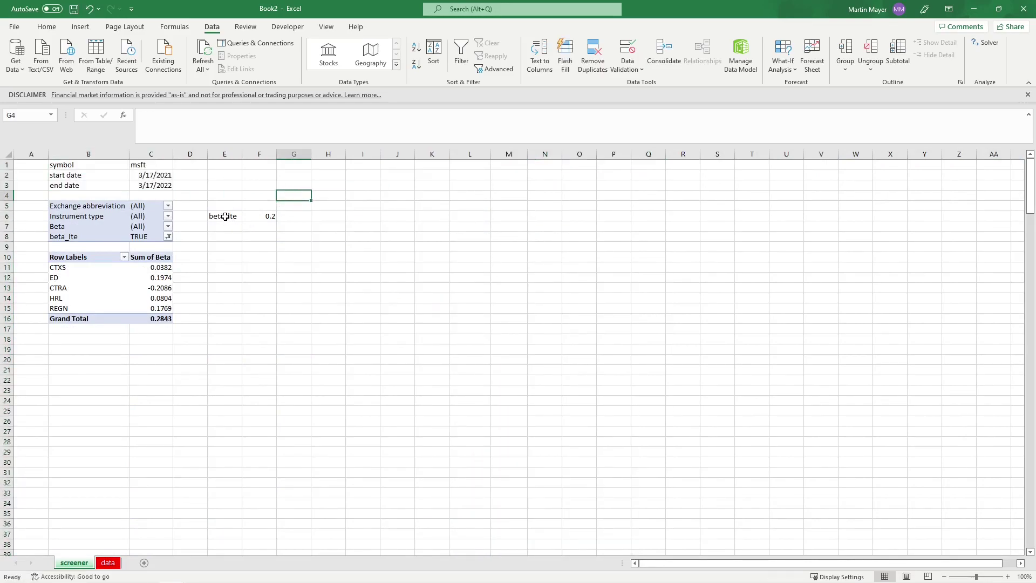
mouse_move(220, 216)
left_mouse_down()
mouse_move(264, 216)
mouse_move(146, 196)
left_mouse_up()
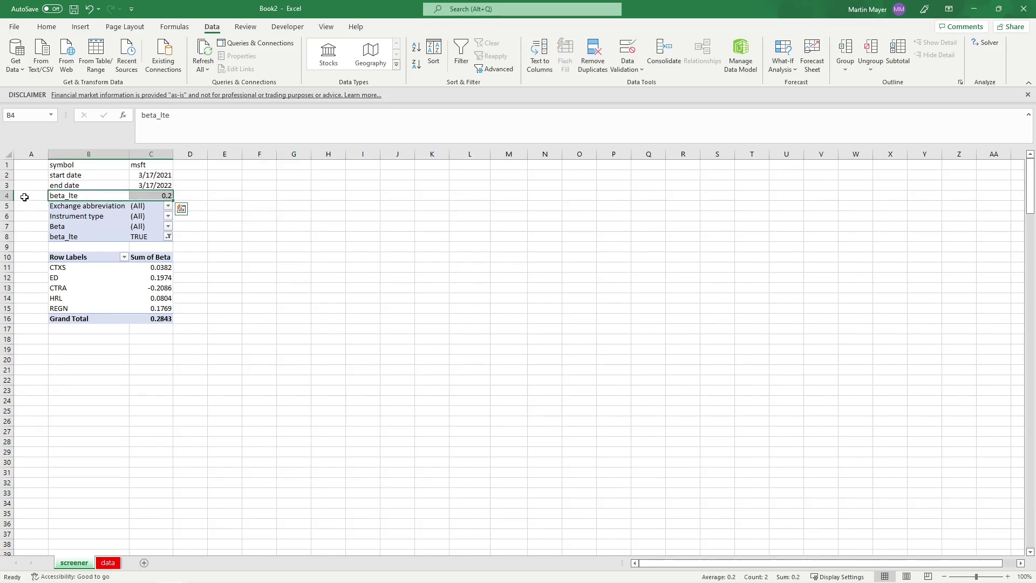
left_click(7, 195)
right_click(7, 195)
left_click(35, 280)
key("F4")
key("F4")
key("F4")
Step: Add a top row and type the Screener heading in B7 and Charting heading in B2
left_click(65, 228)
type("Sc")
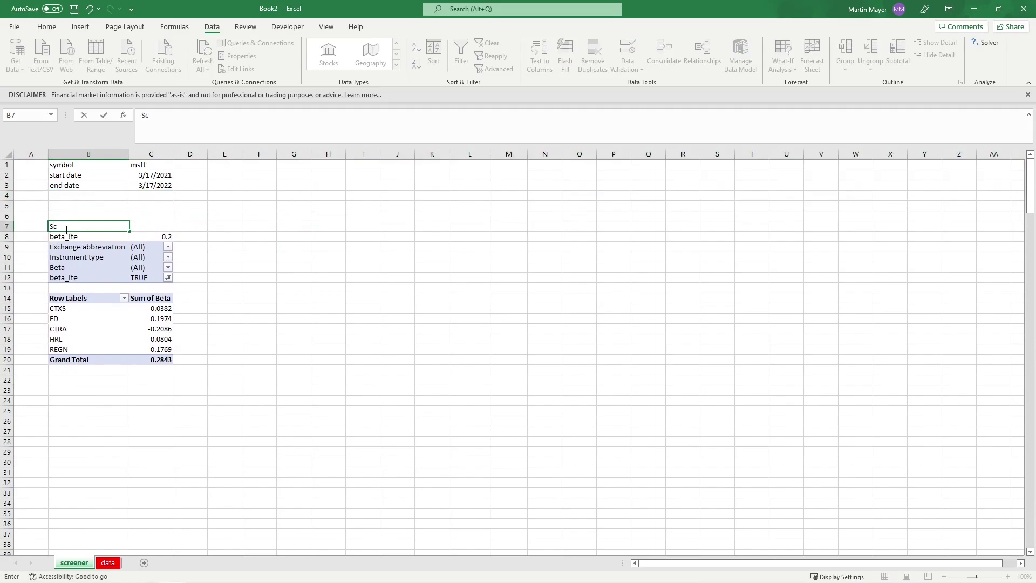
type("reener")
key("Return")
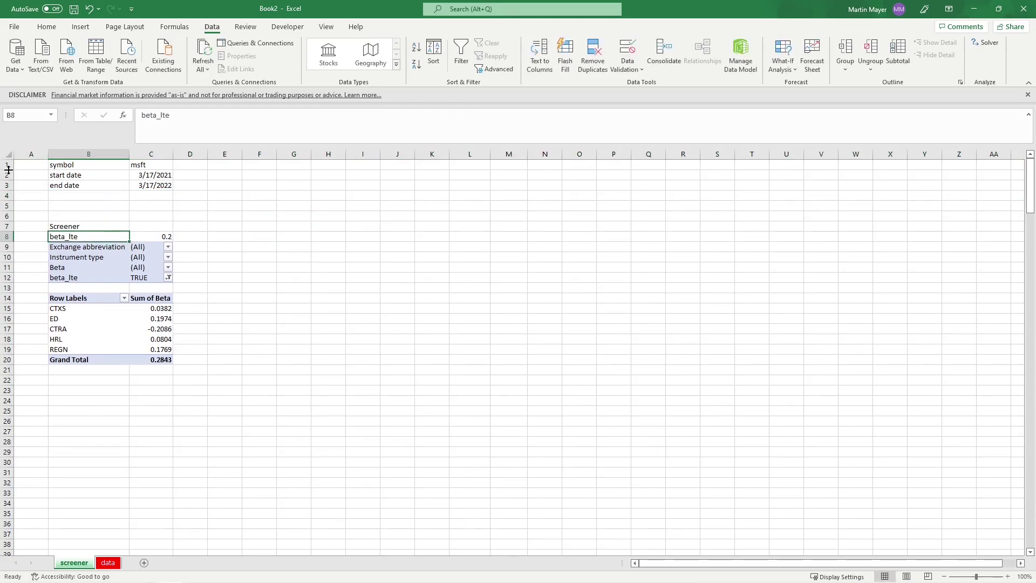
left_click(6, 166)
right_click(6, 165)
left_click(34, 247)
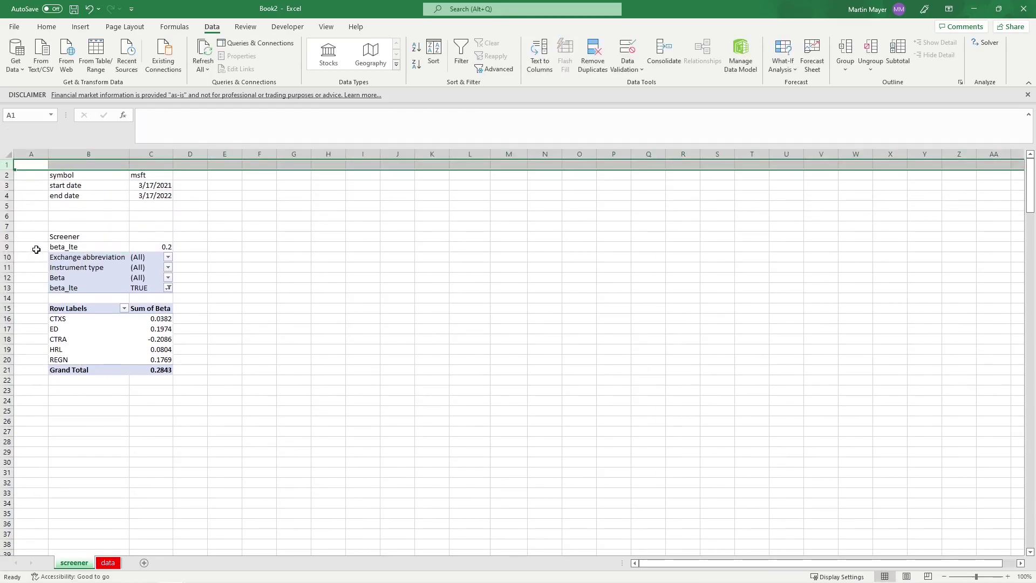
left_click(65, 177)
type("Cha")
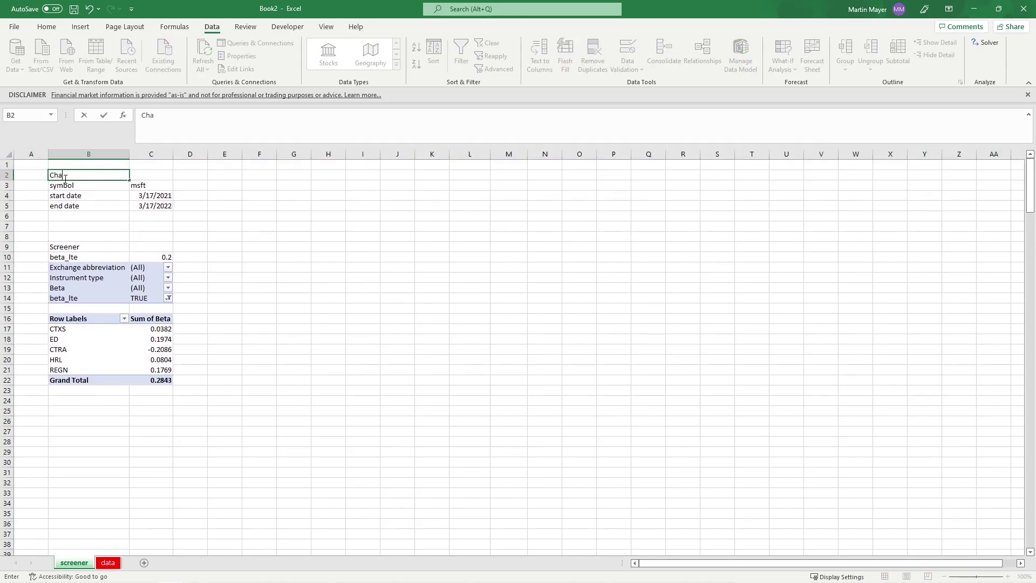
type("rting")
key("Return")
Step: Make the Charting and Screener headings bold
left_click(65, 177)
key("ctrl+b")
key("Down")
key("Down")
key("Down")
key("Down")
key("Down")
key("Down")
key("Down")
key("ctrl+b")
key("Right")
key("Right")
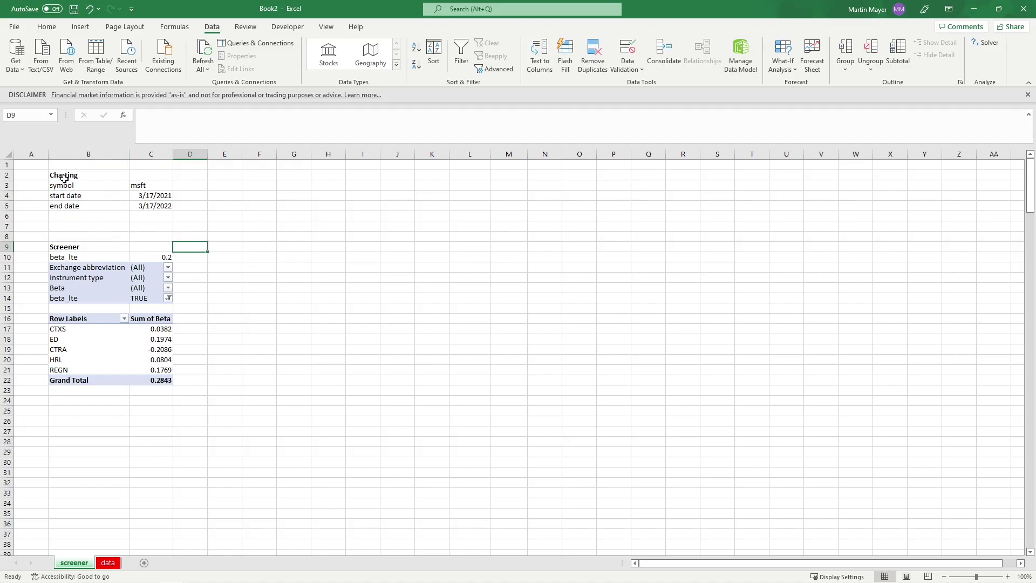
key("Right")
key("Right")
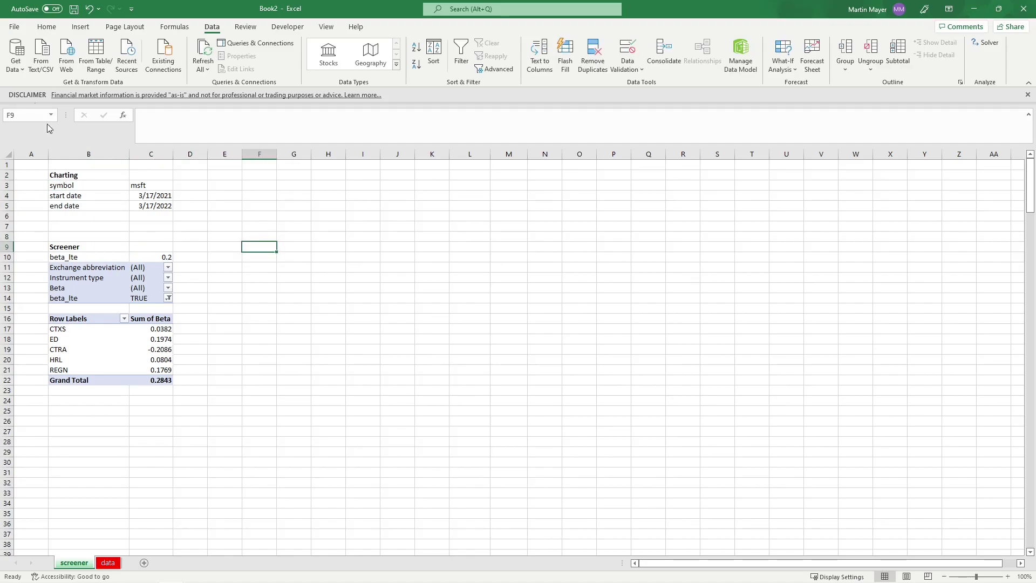
Step: Insert a 2-D line chart and add a new data series to it
left_click(81, 29)
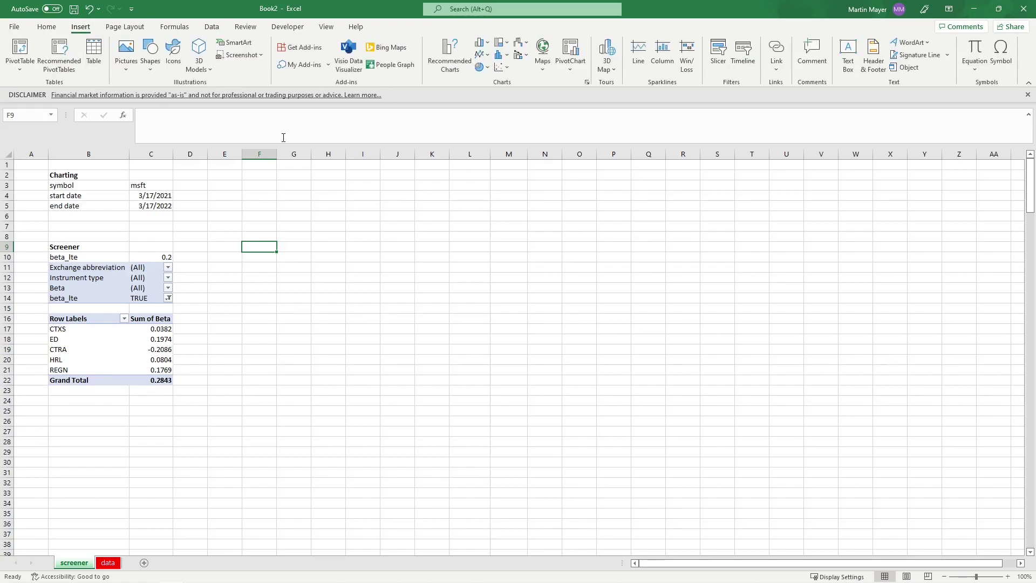
left_click(479, 57)
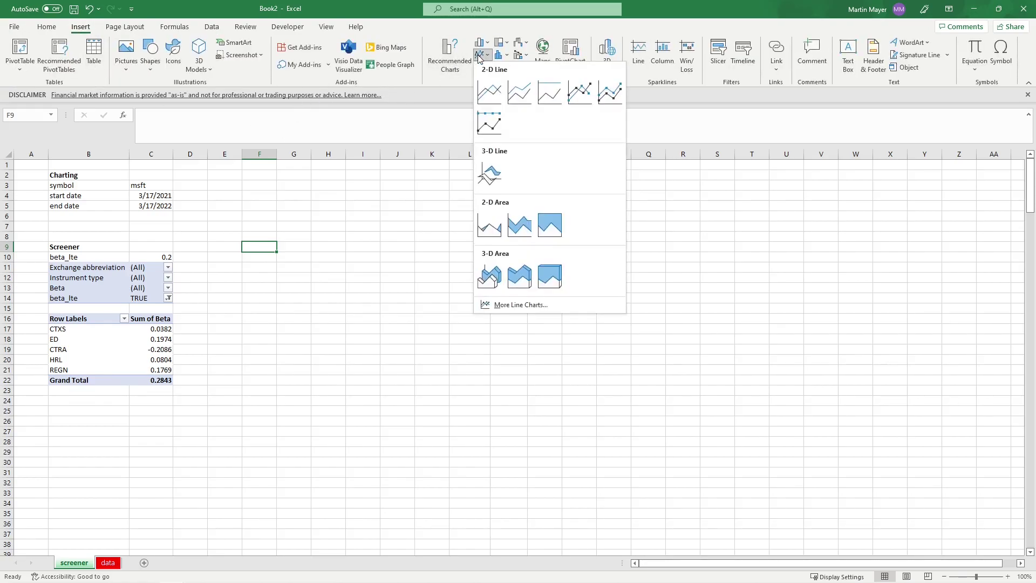
left_click(488, 88)
right_click(468, 333)
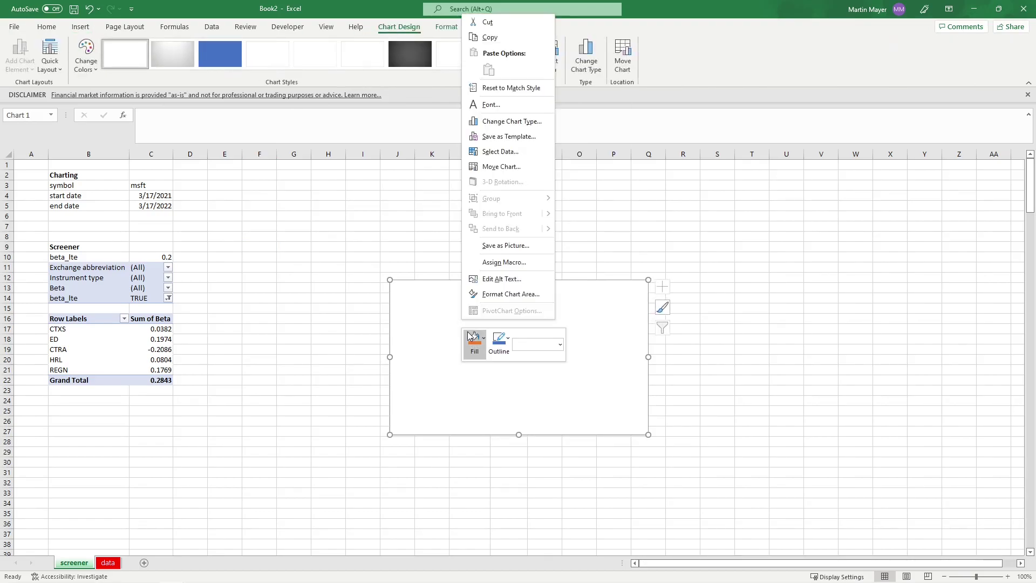
left_click(499, 152)
left_click(421, 361)
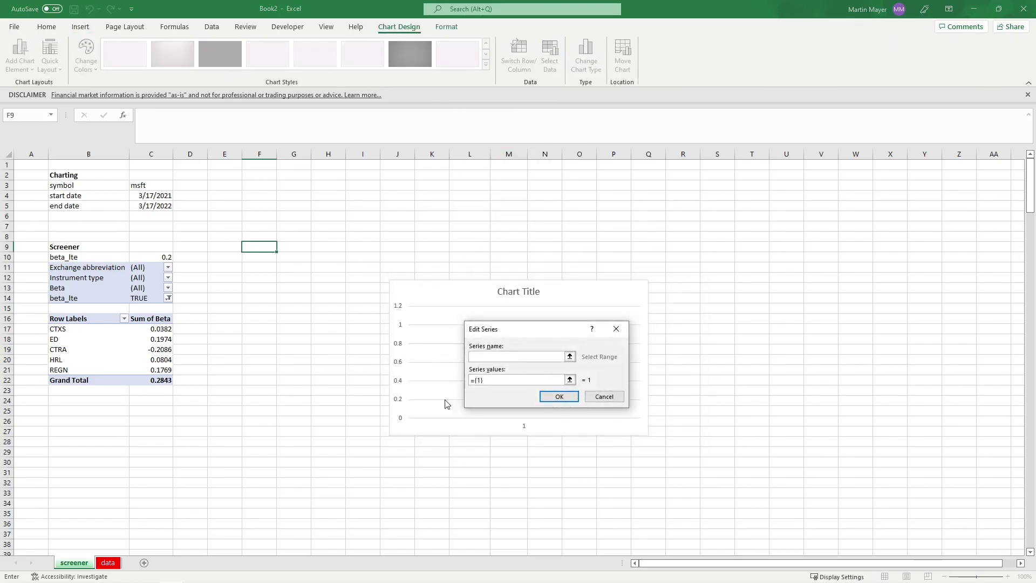
Step: Name the series from C3 (msft) and plot the data sheet's Close column
left_click(145, 187)
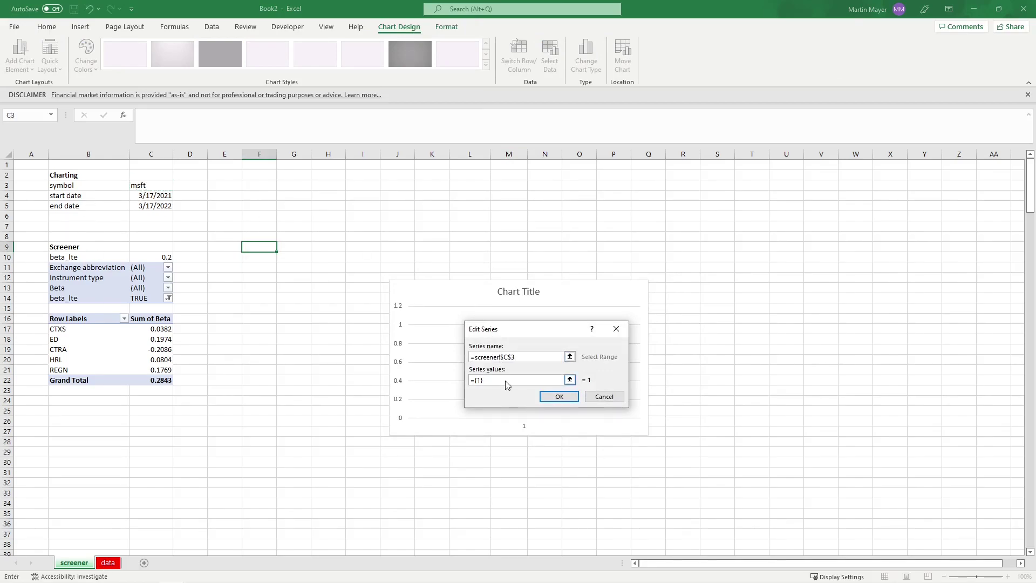
left_click_drag(504, 379, 446, 377)
key("BackSpace")
left_click(77, 564)
left_click(106, 563)
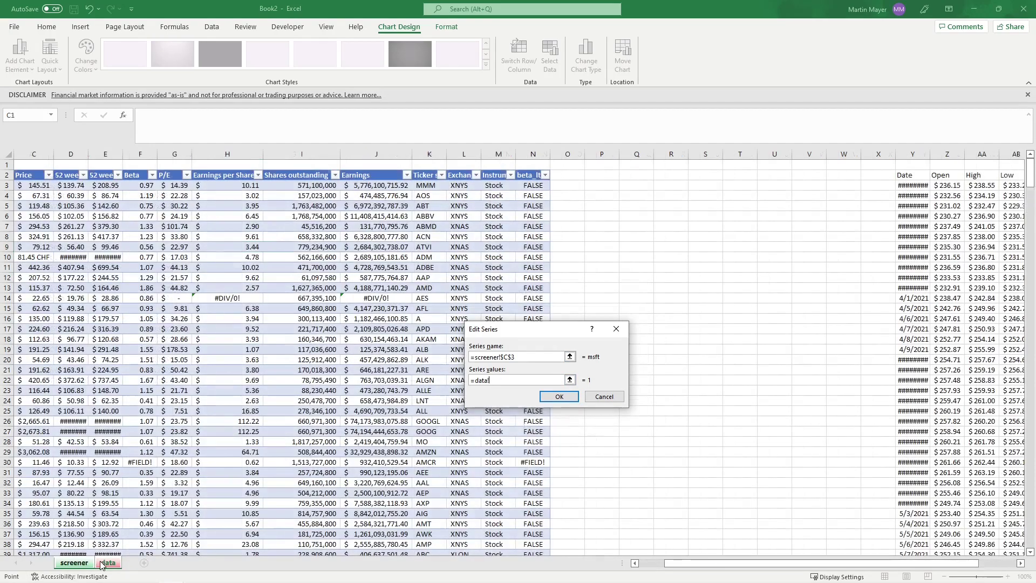
left_click(973, 189)
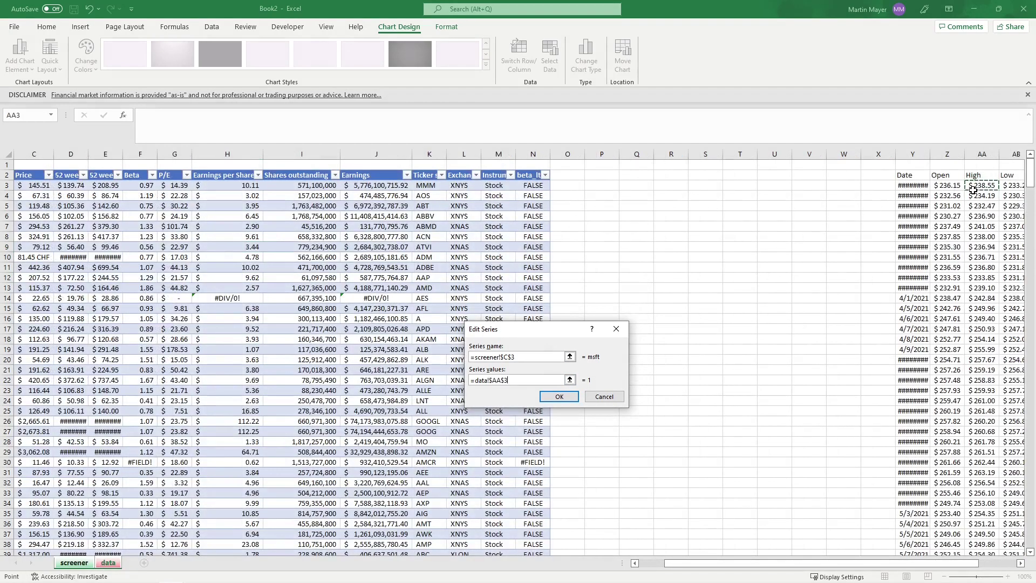
key("Right")
key("Right")
key("Right")
key("Left")
key("ctrl+shift+Down")
Step: Set the horizontal axis labels to the Date column, data!$Y$3:$Y$255
left_click(558, 397)
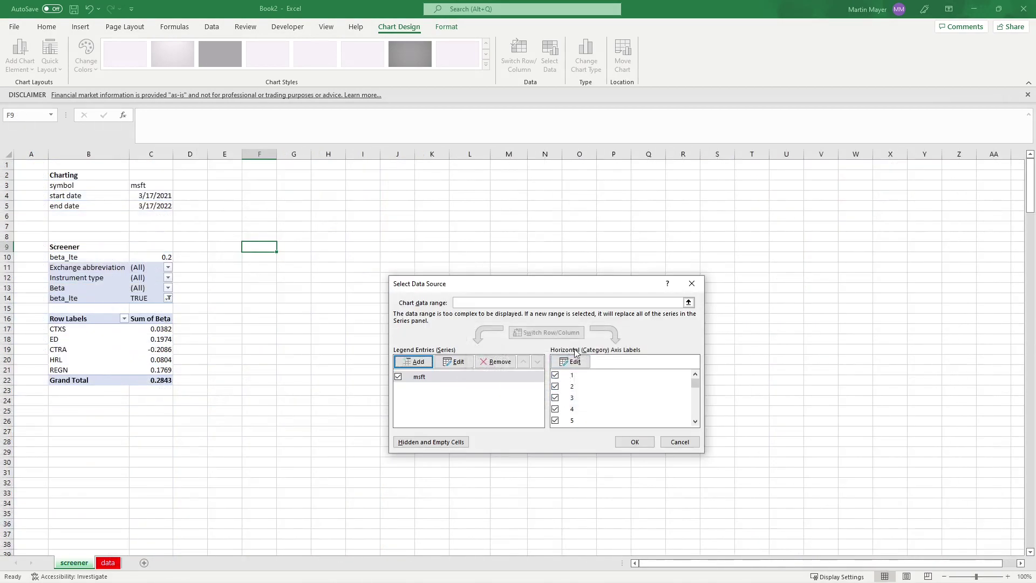
left_click(573, 361)
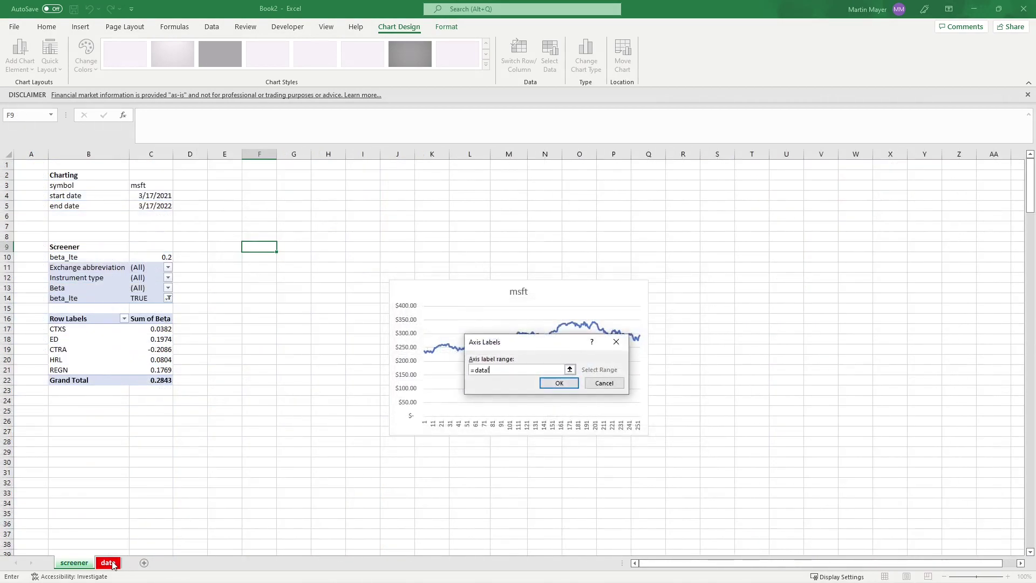
left_click(109, 563)
left_click(813, 270)
key("Left")
key("ctrl+Up")
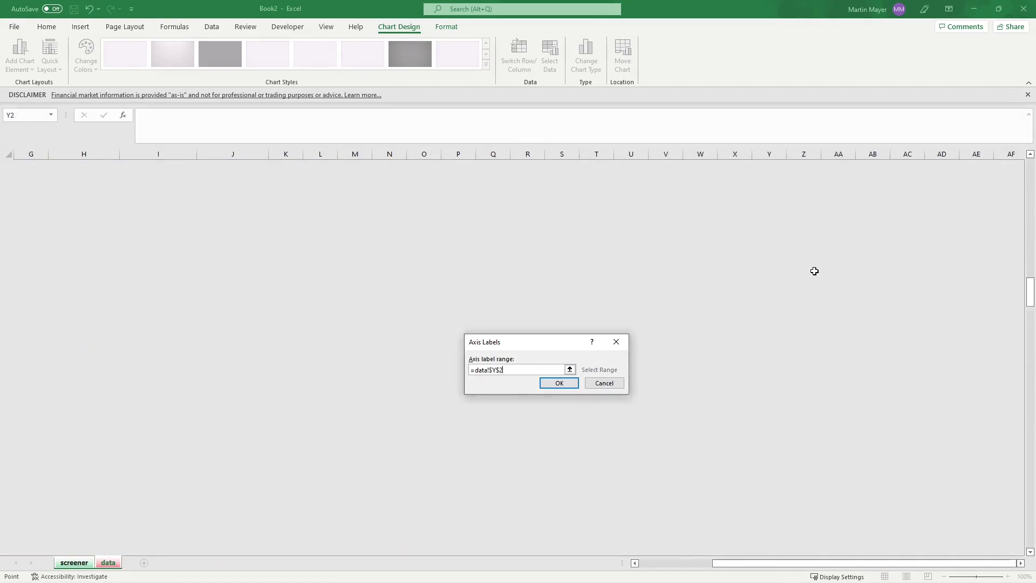
key("ctrl+shift+Down")
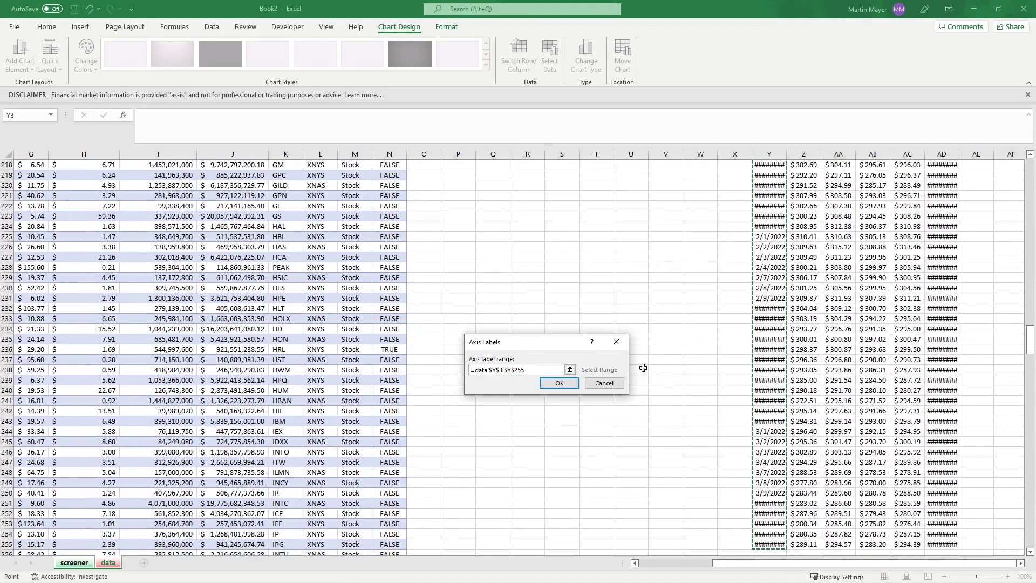
Step: Confirm the date labels and data settings, then widen the chart leftward
left_click(570, 386)
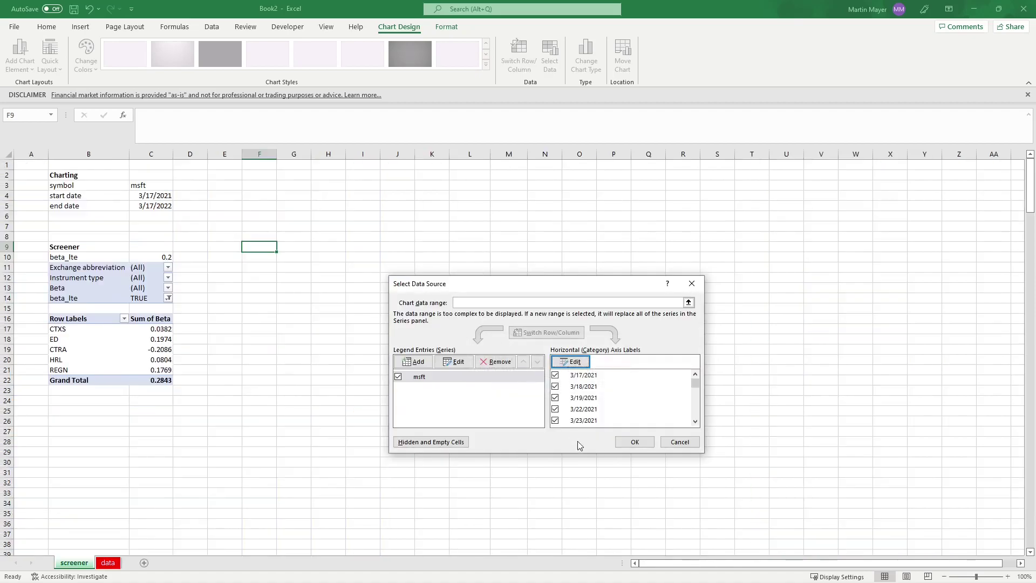
left_click(635, 442)
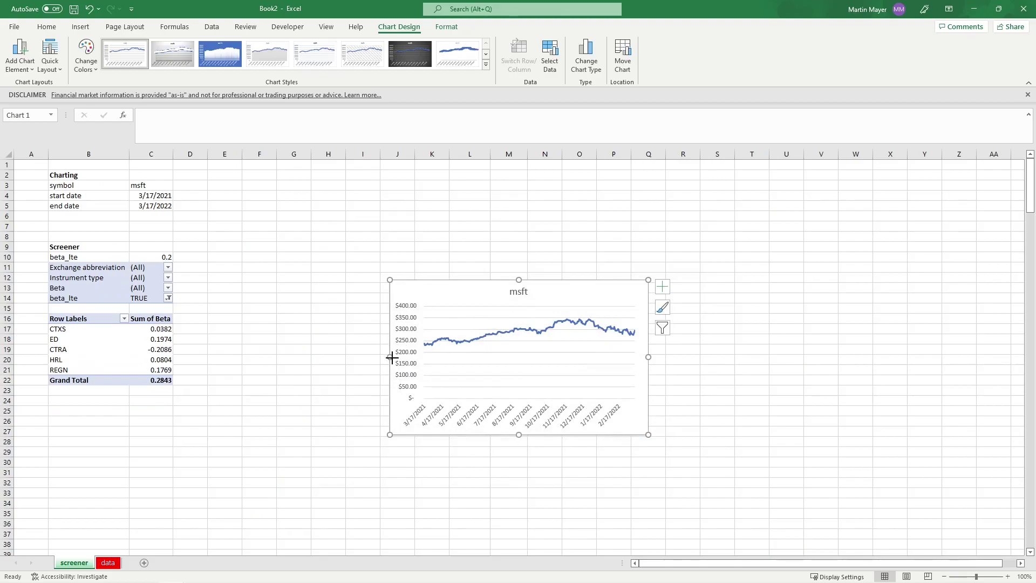
left_click_drag(392, 356, 308, 357)
Step: Deselect the widened msft chart and step left along row 7
left_click(374, 229)
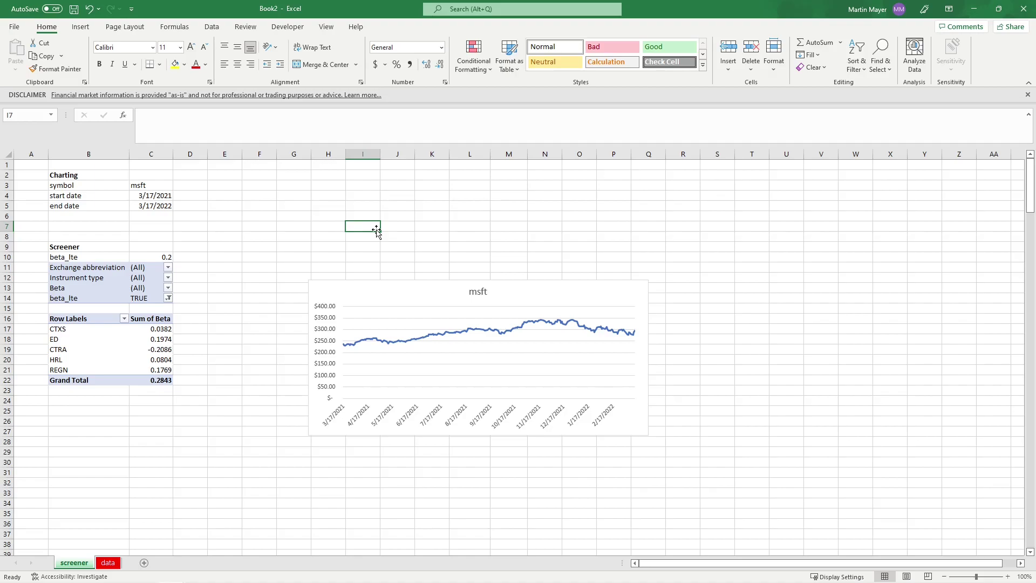
key("Left")
key("Left")
key("Left")
key("Left")
key("Left")
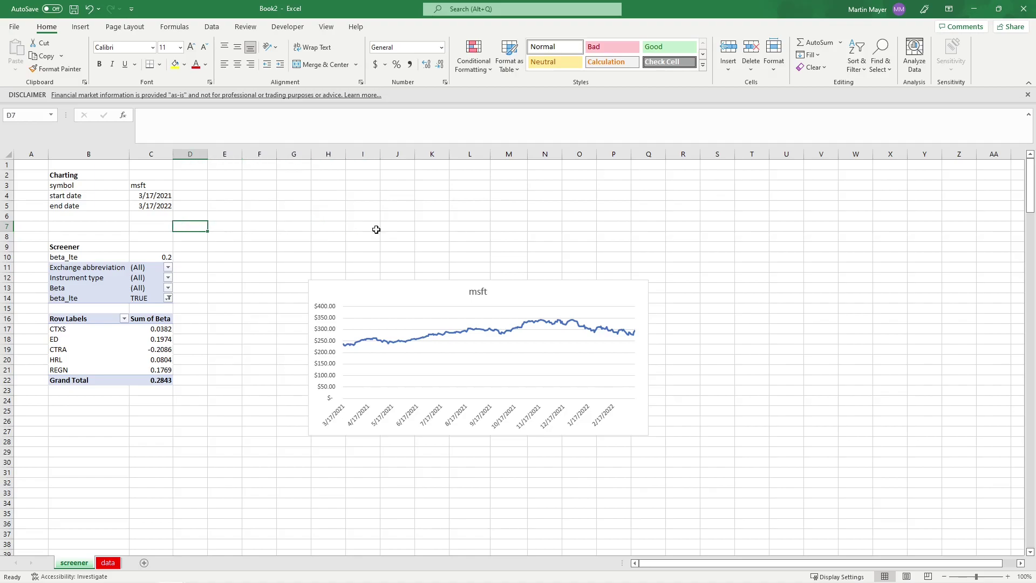
key("Left")
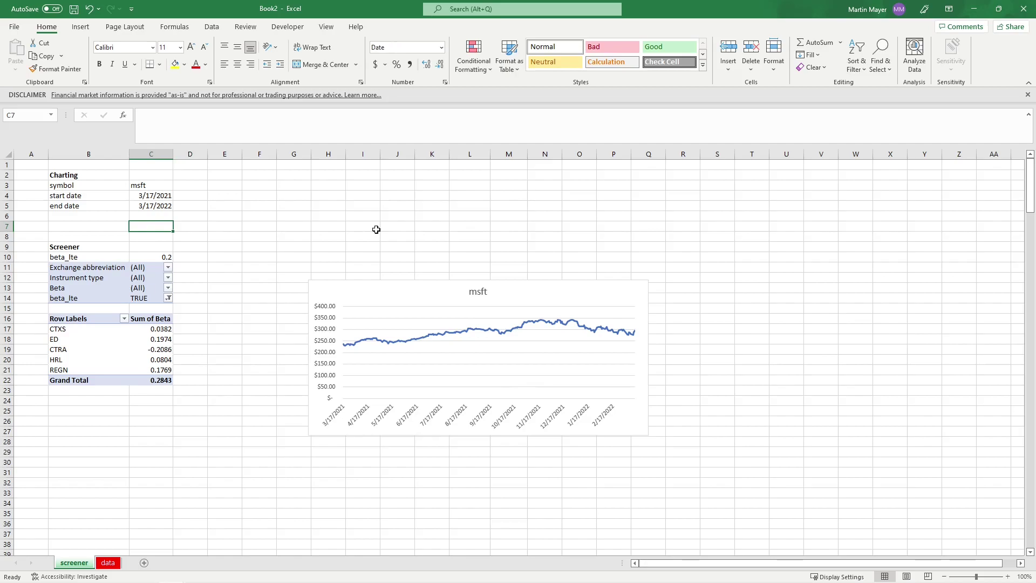